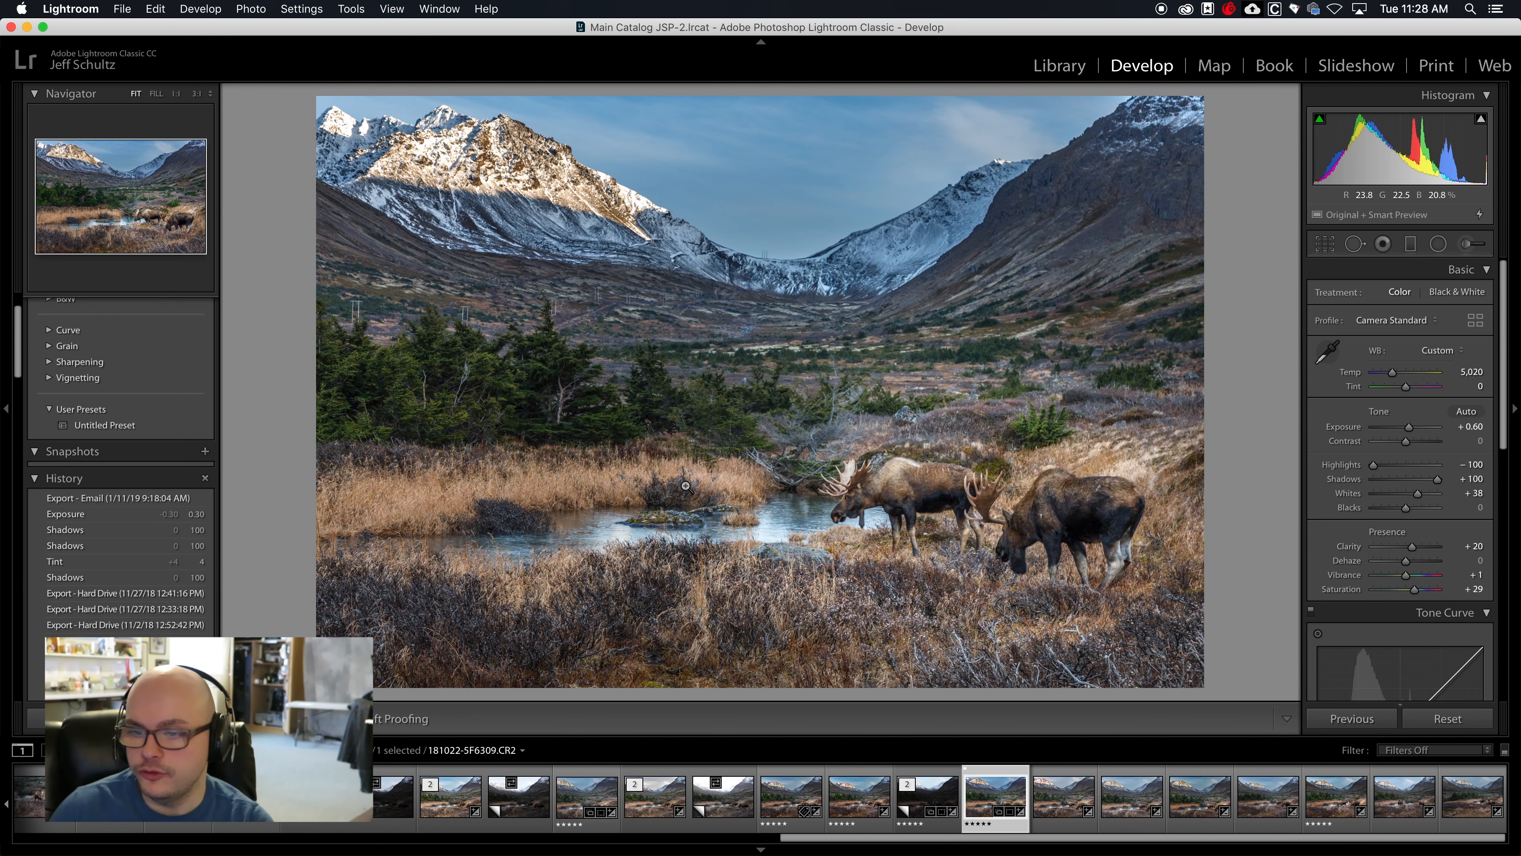
Select the dark, unedited Copy 1 of 181022-5F6309.CR2 and apply the user preset Untitled Preset to it
left_click(928, 786)
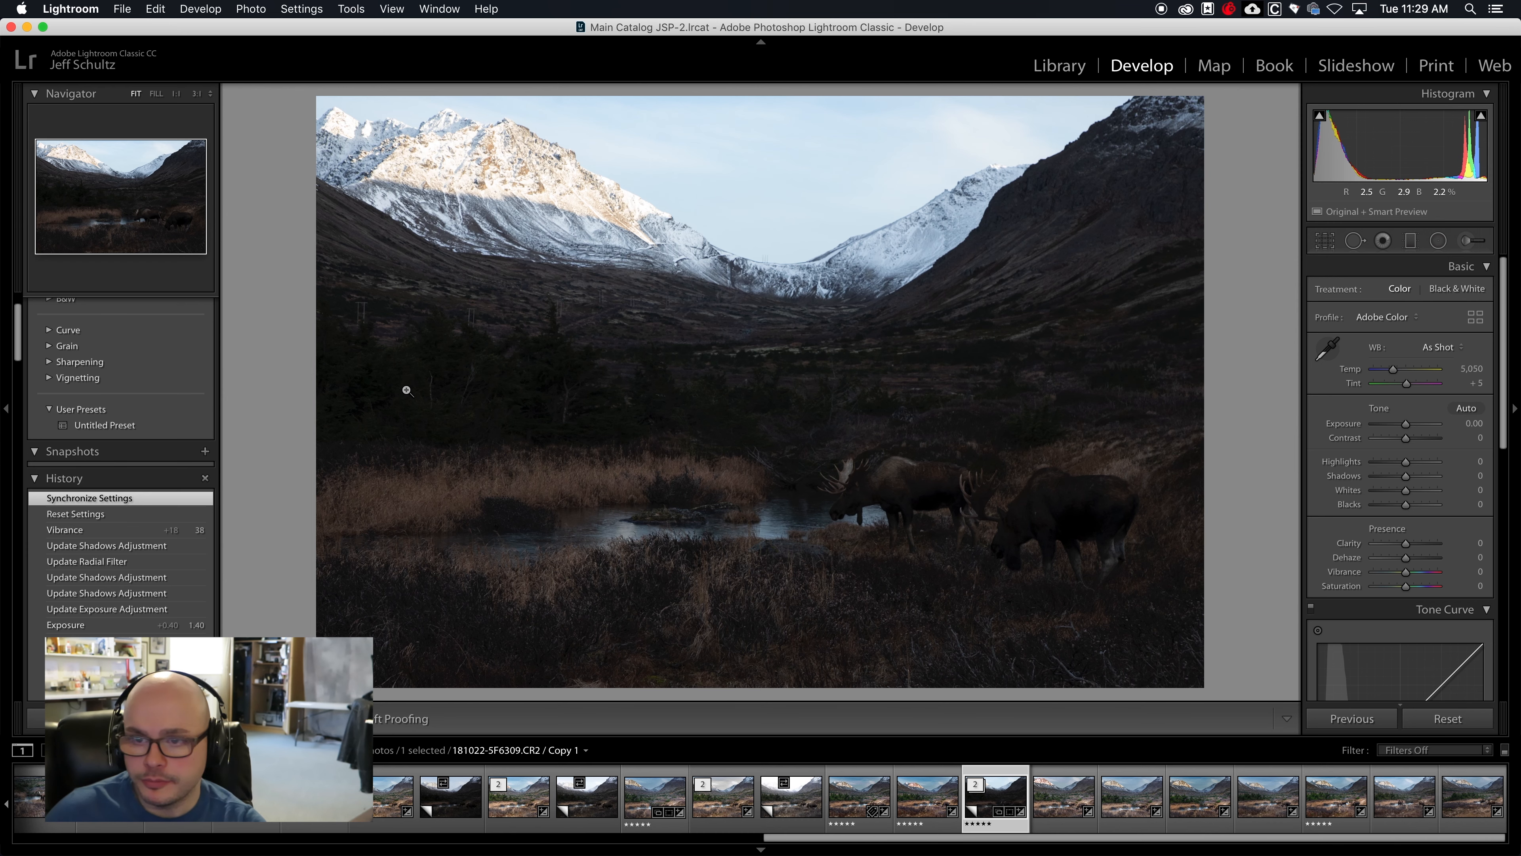
left_click(152, 429)
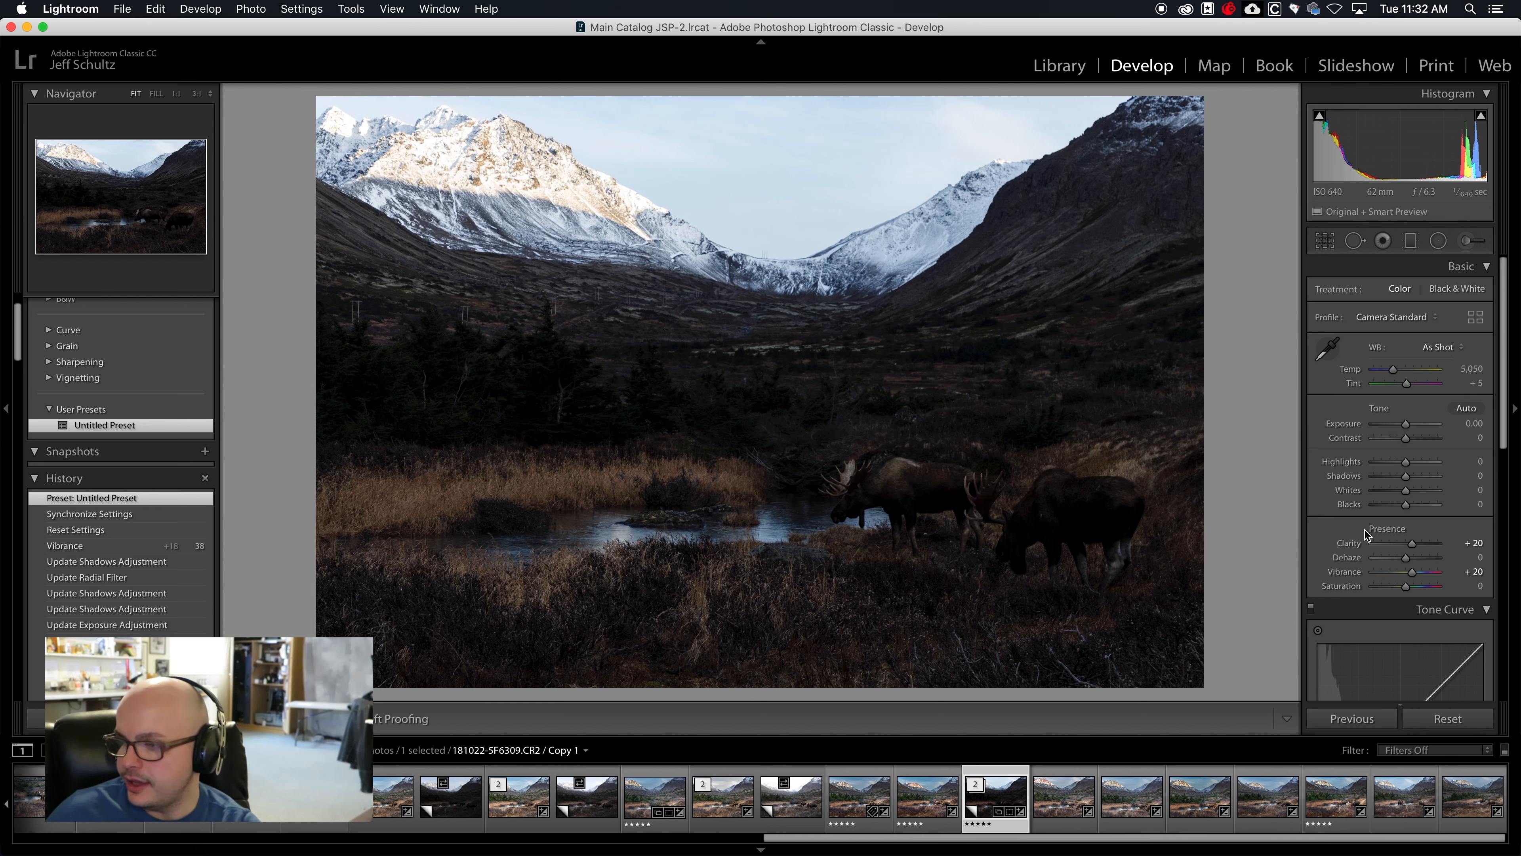
Examine the applied preset's Basic, Tone Curve and Lens Corrections settings, including Remove Chromatic Aberration and Enable Profile Corrections
scroll(1344, 571, "down", 10)
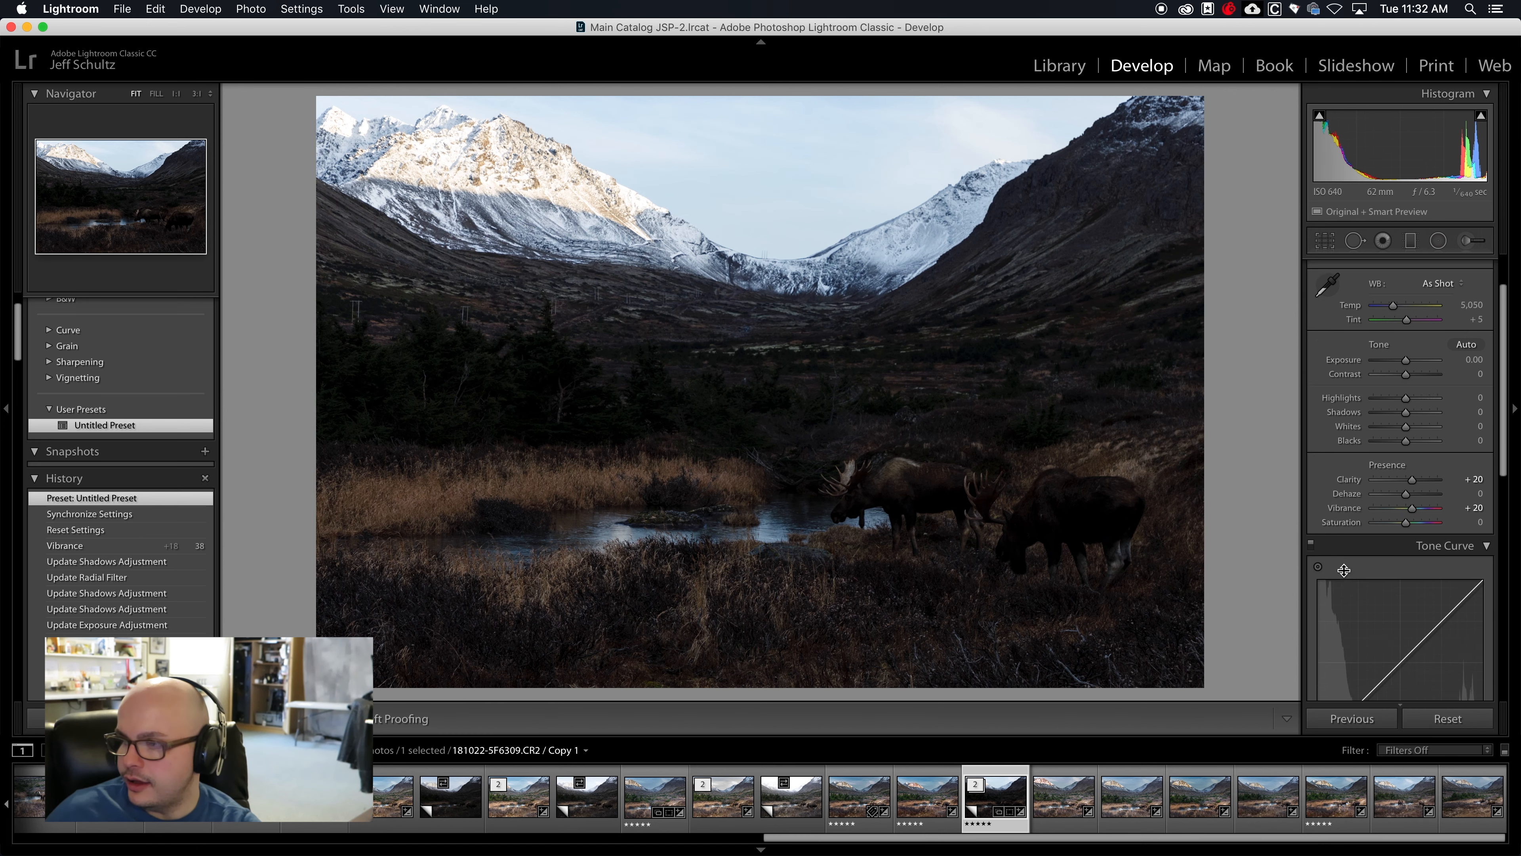
left_click(1381, 491)
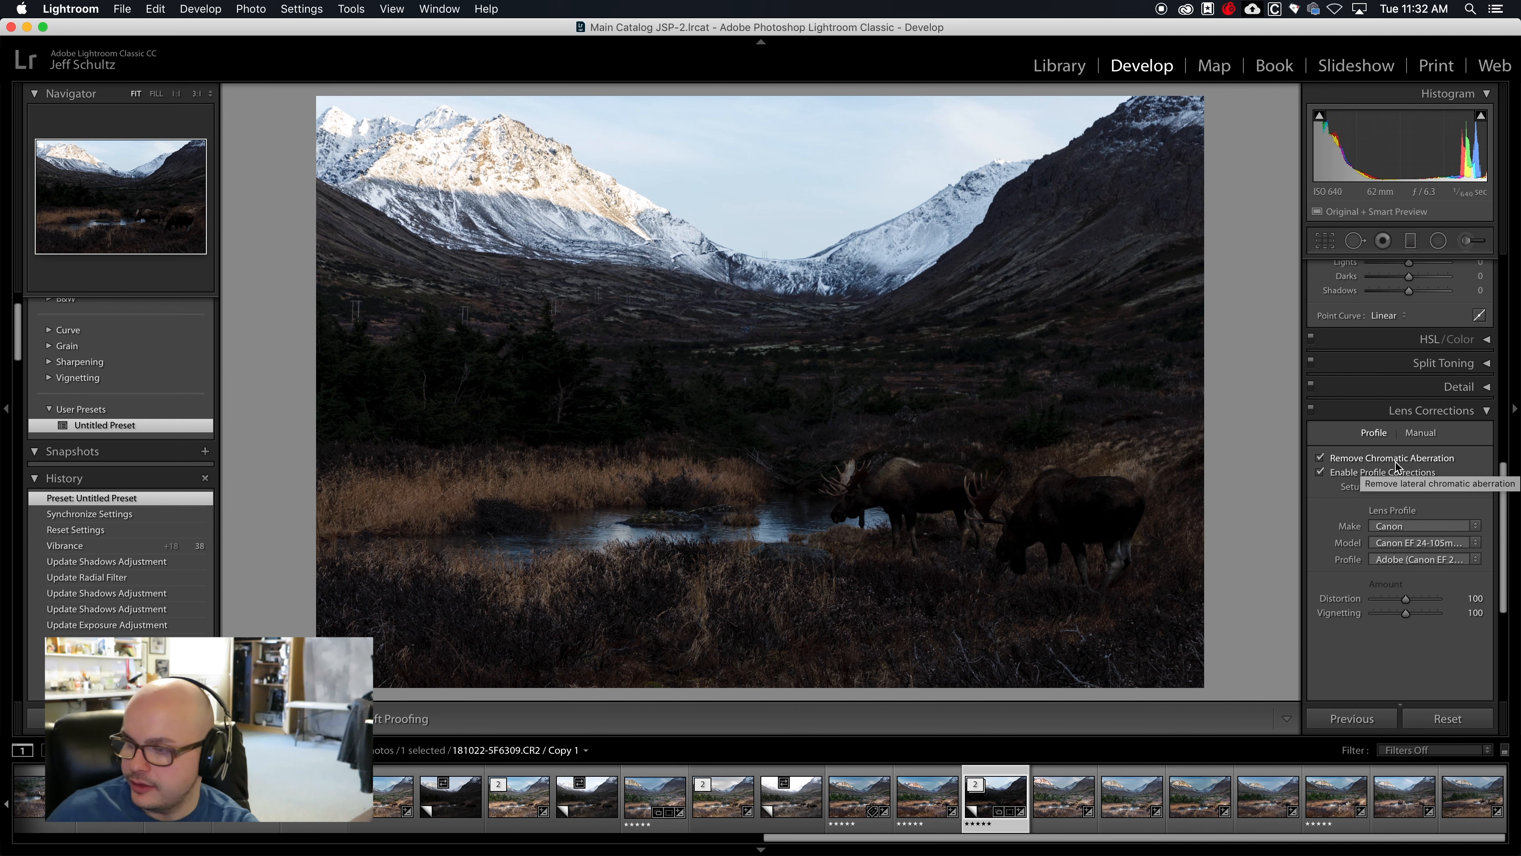
left_click(1322, 473)
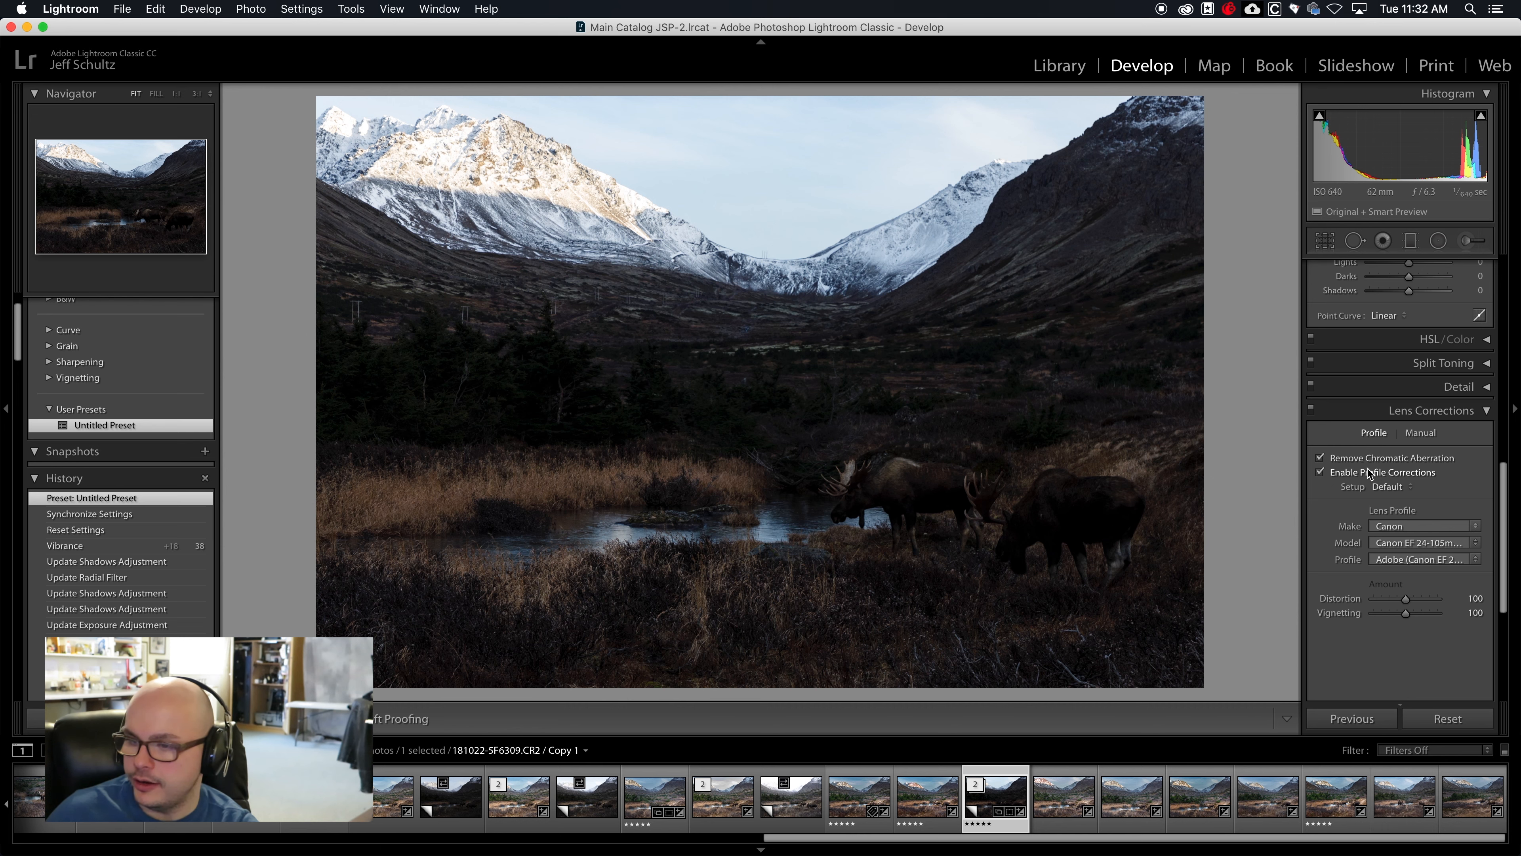
scroll(1333, 479, "up", 5)
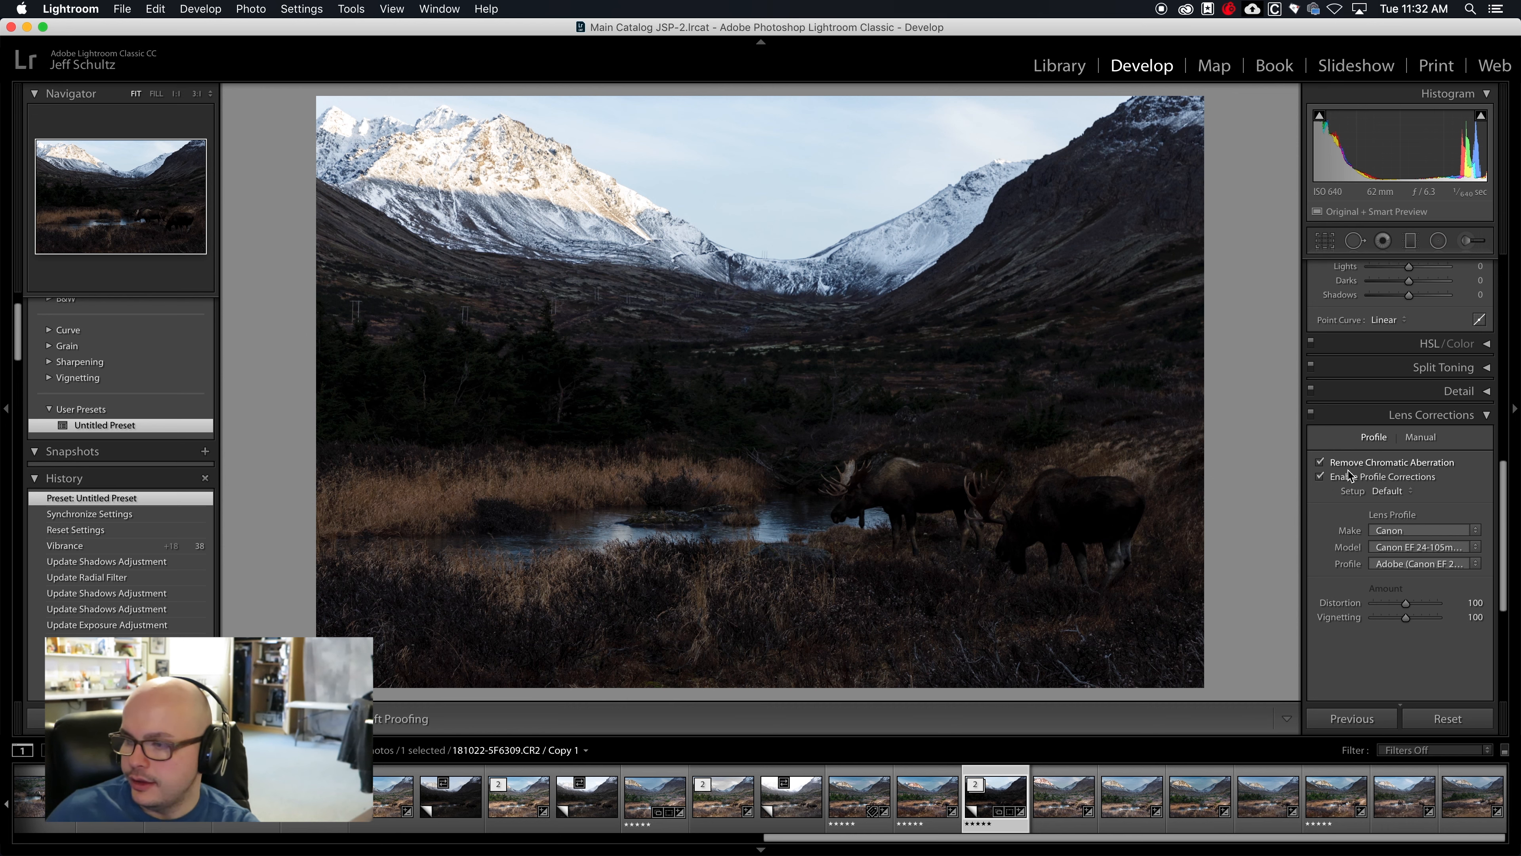
scroll(1325, 488, "up", 10)
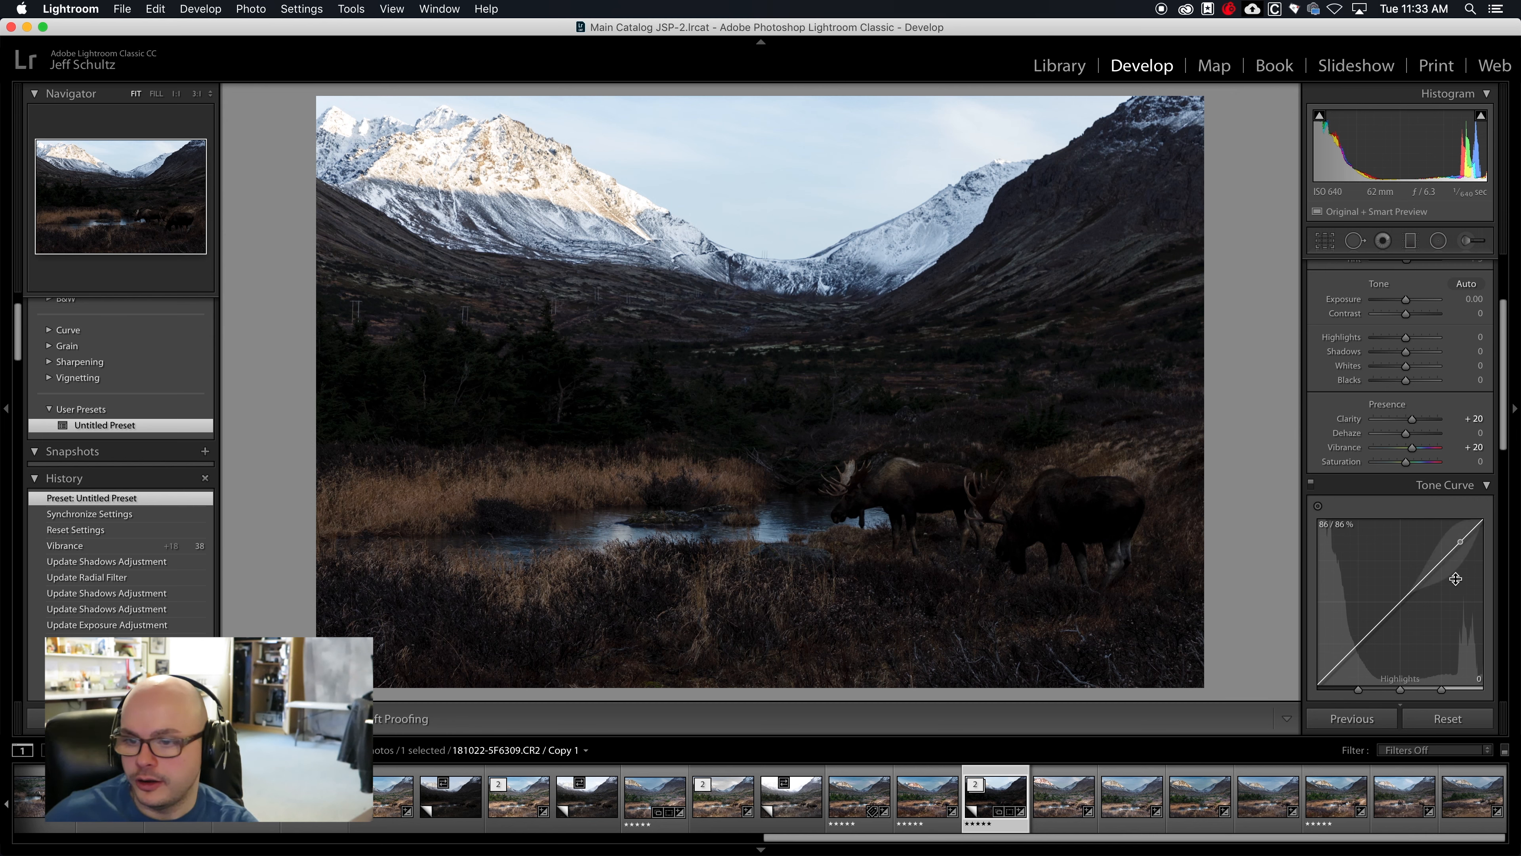
scroll(1437, 541, "down", 10)
scroll(1415, 542, "down", 2)
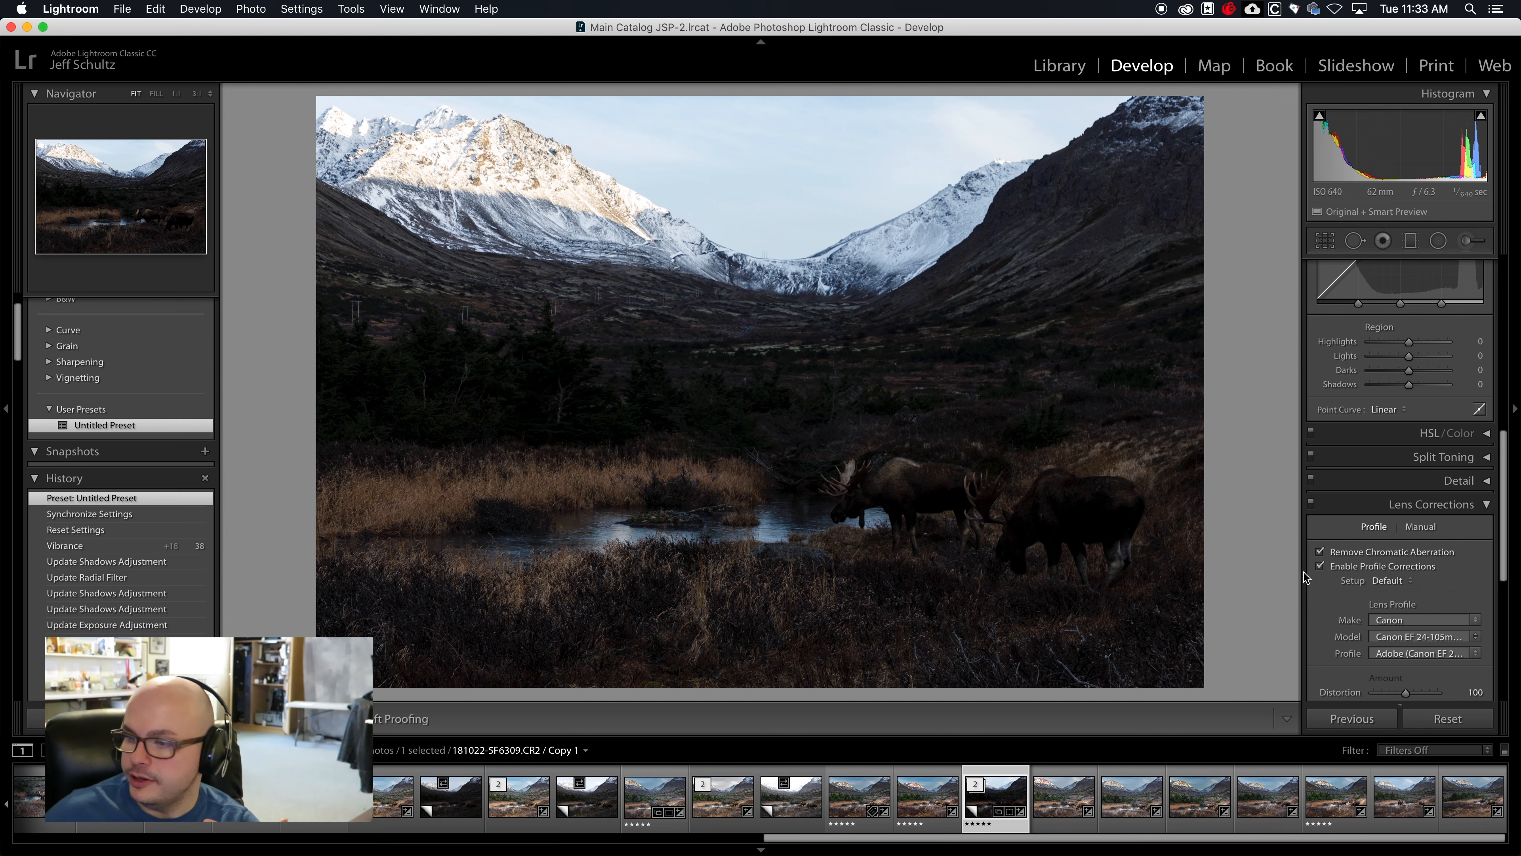
scroll(1319, 566, "up", 10)
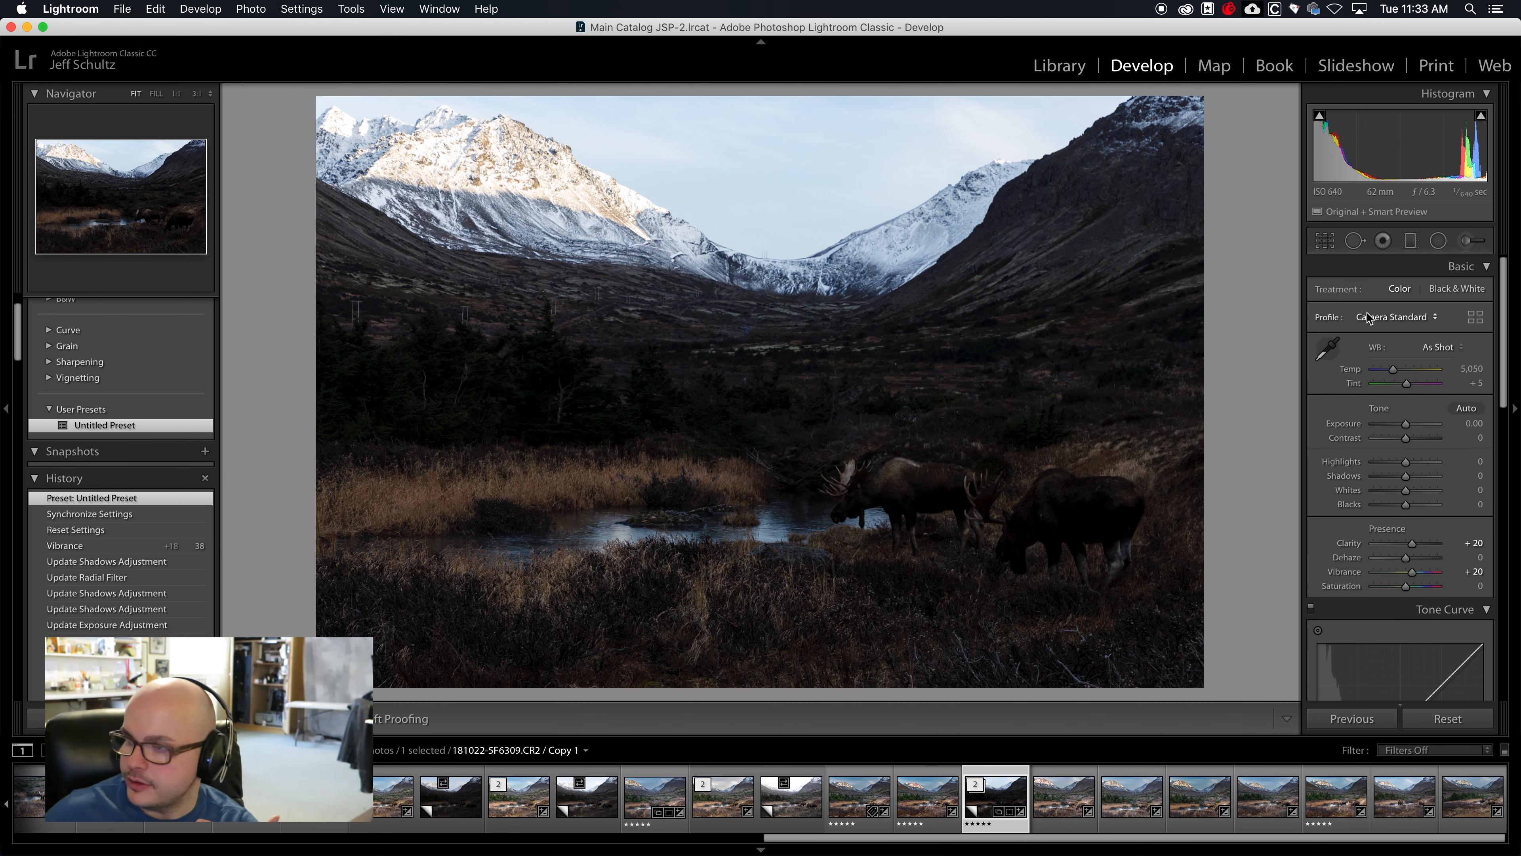
Review the available color profiles for the photo and choose Camera Standard
left_click(1367, 314)
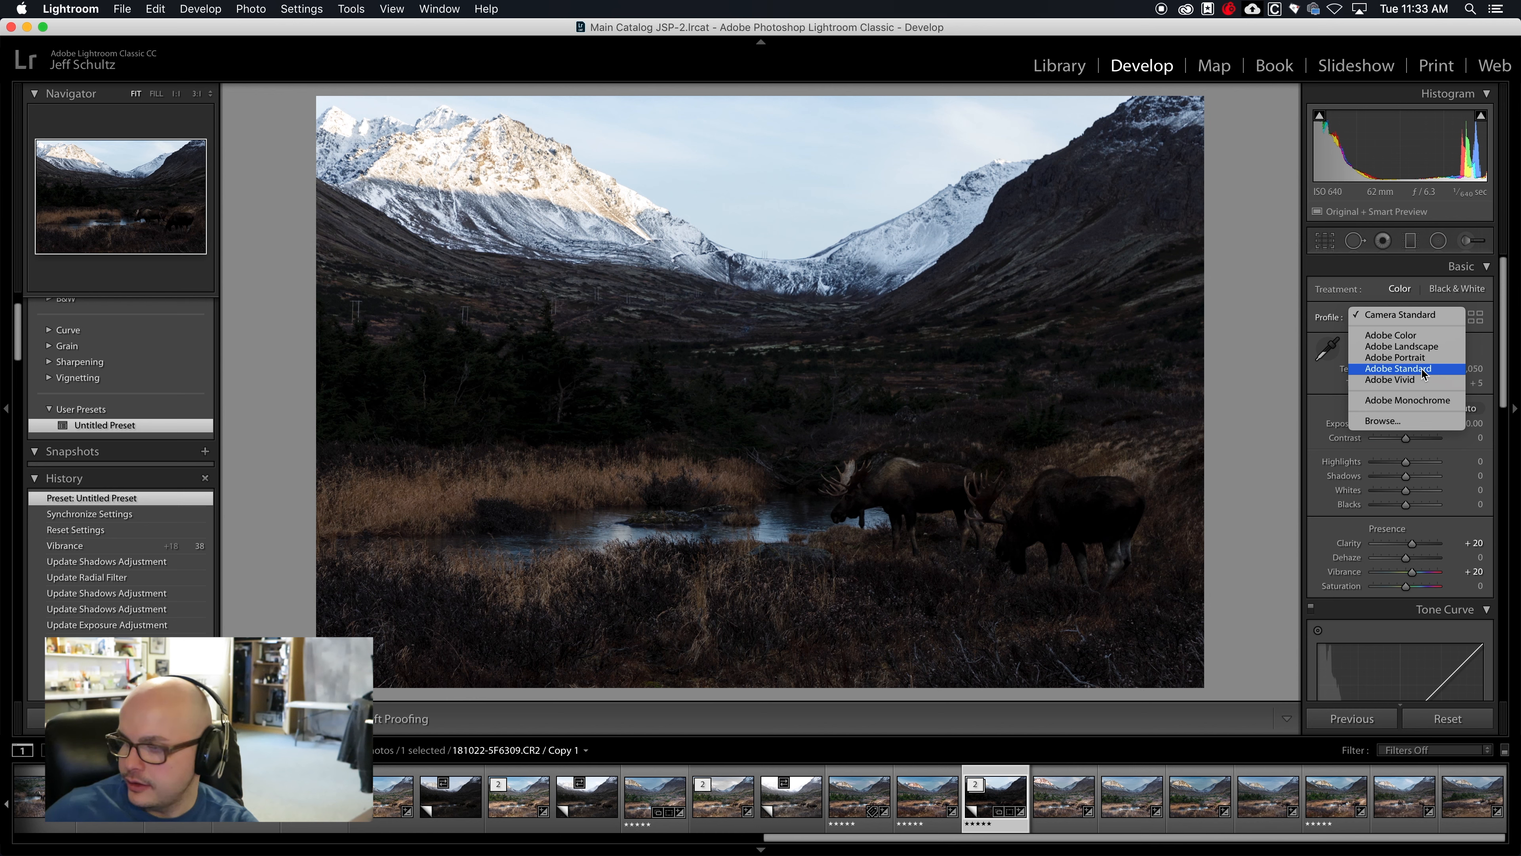
left_click(1369, 316)
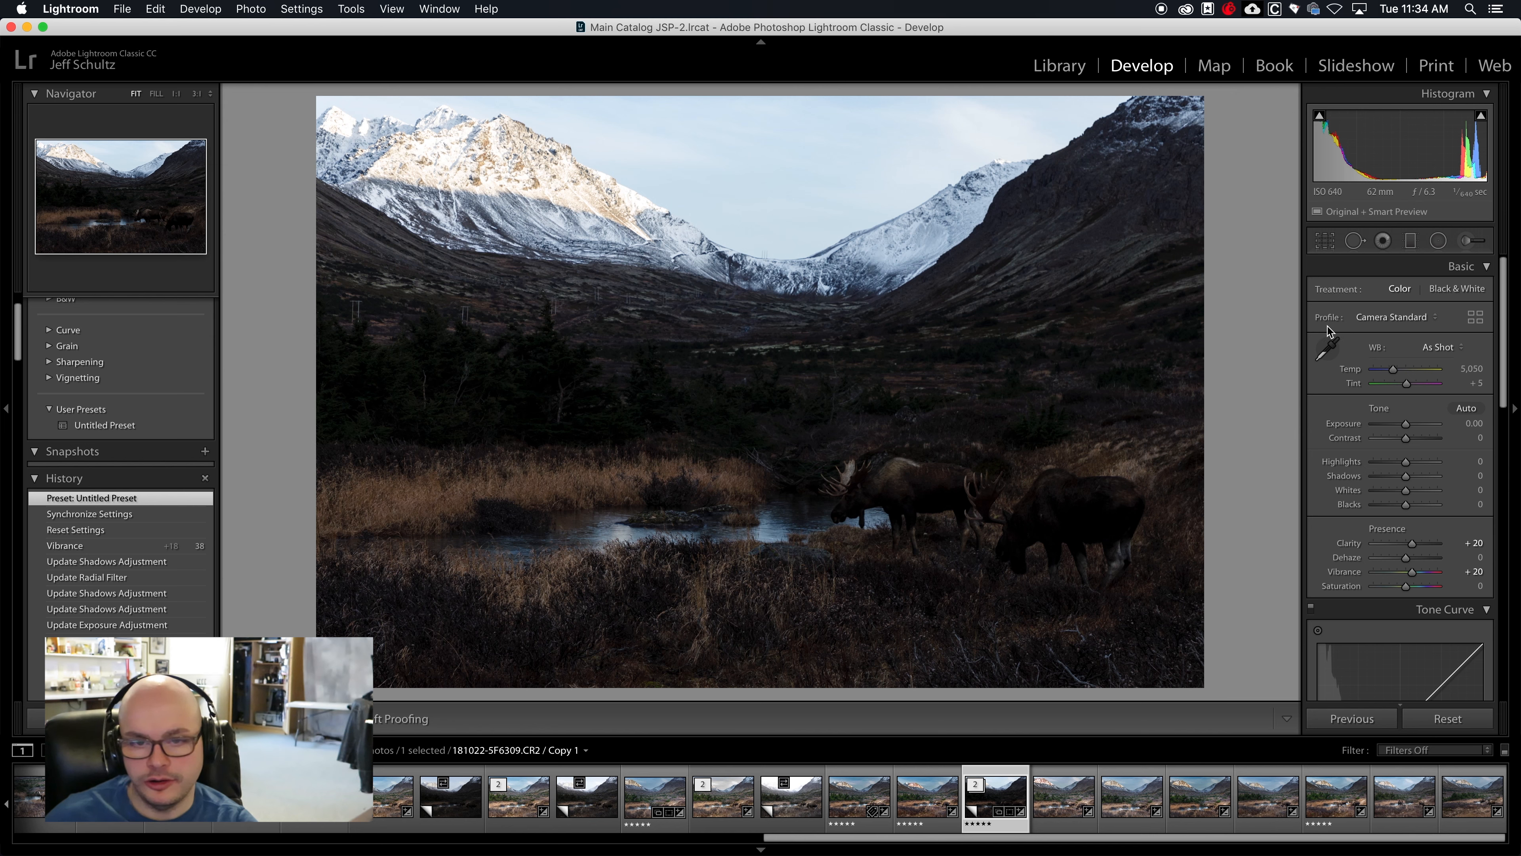
left_click(1375, 318)
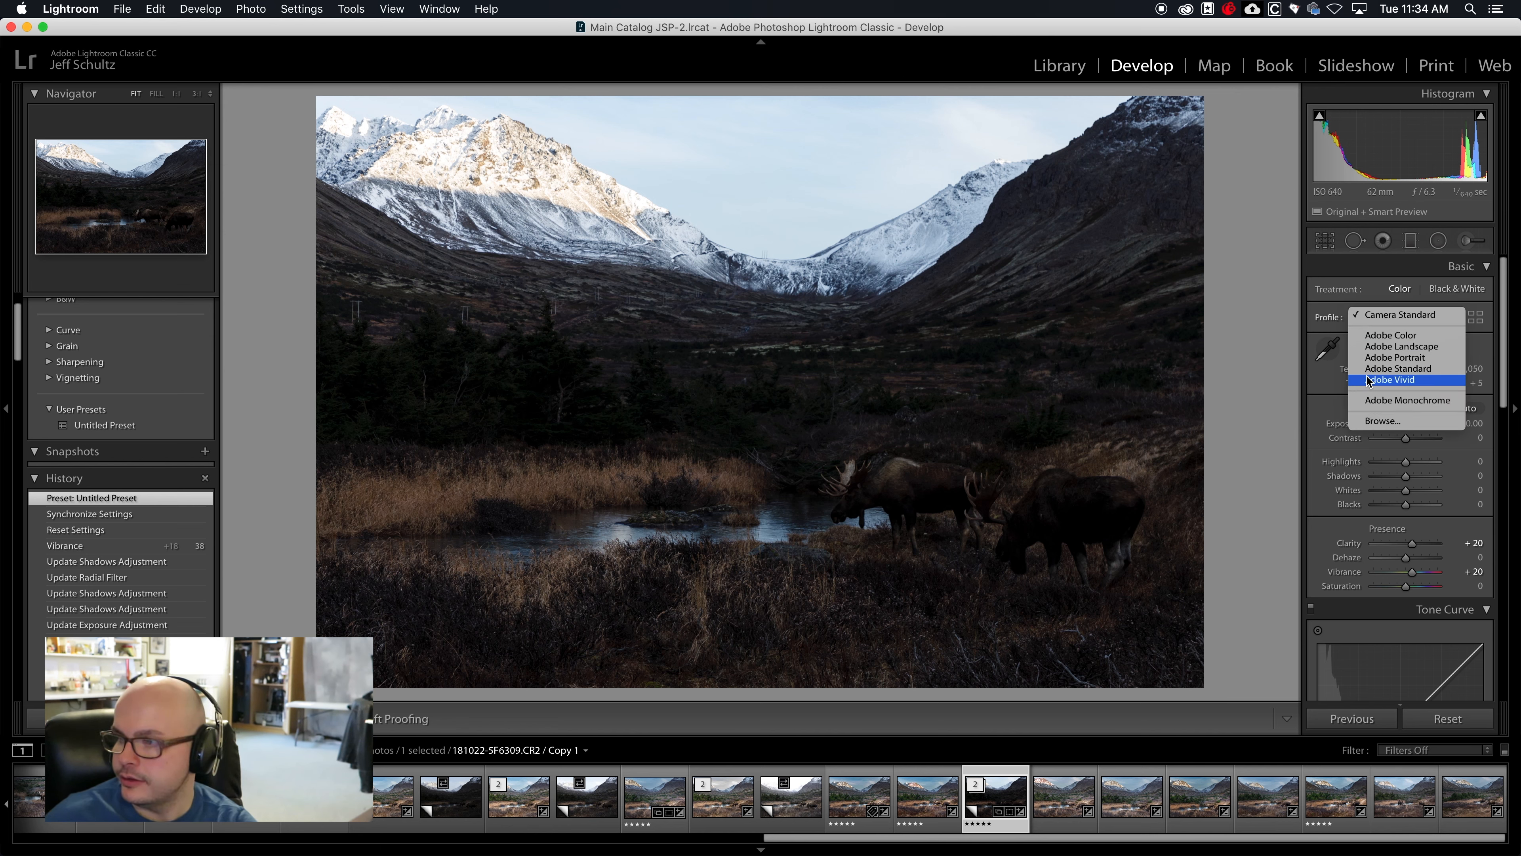
left_click(1377, 318)
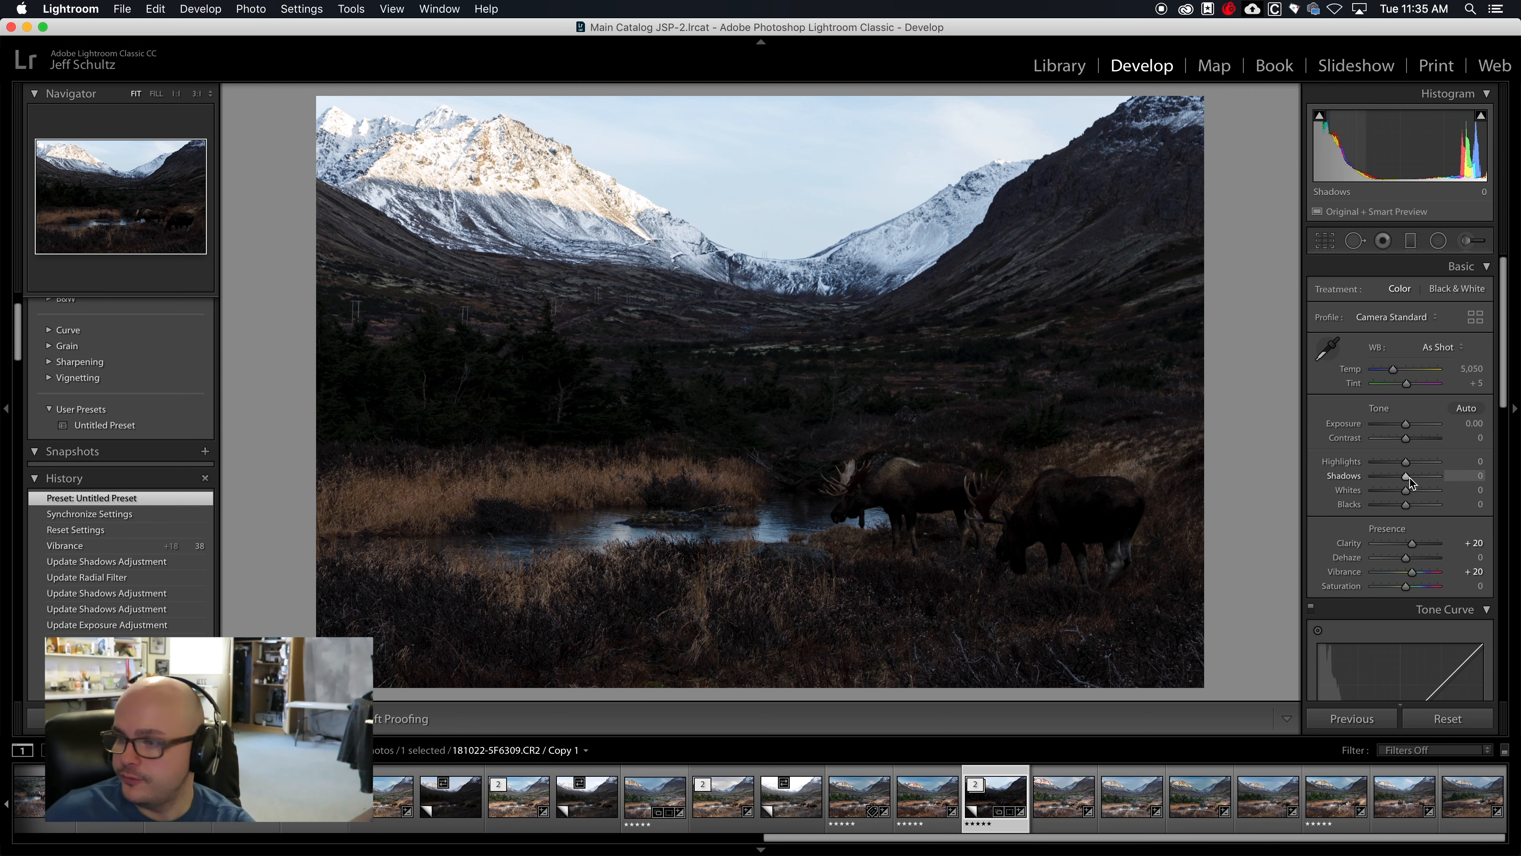
Set the photo's Shadows to +100 and its Highlights to -100
left_click_drag(1408, 483, 1454, 483)
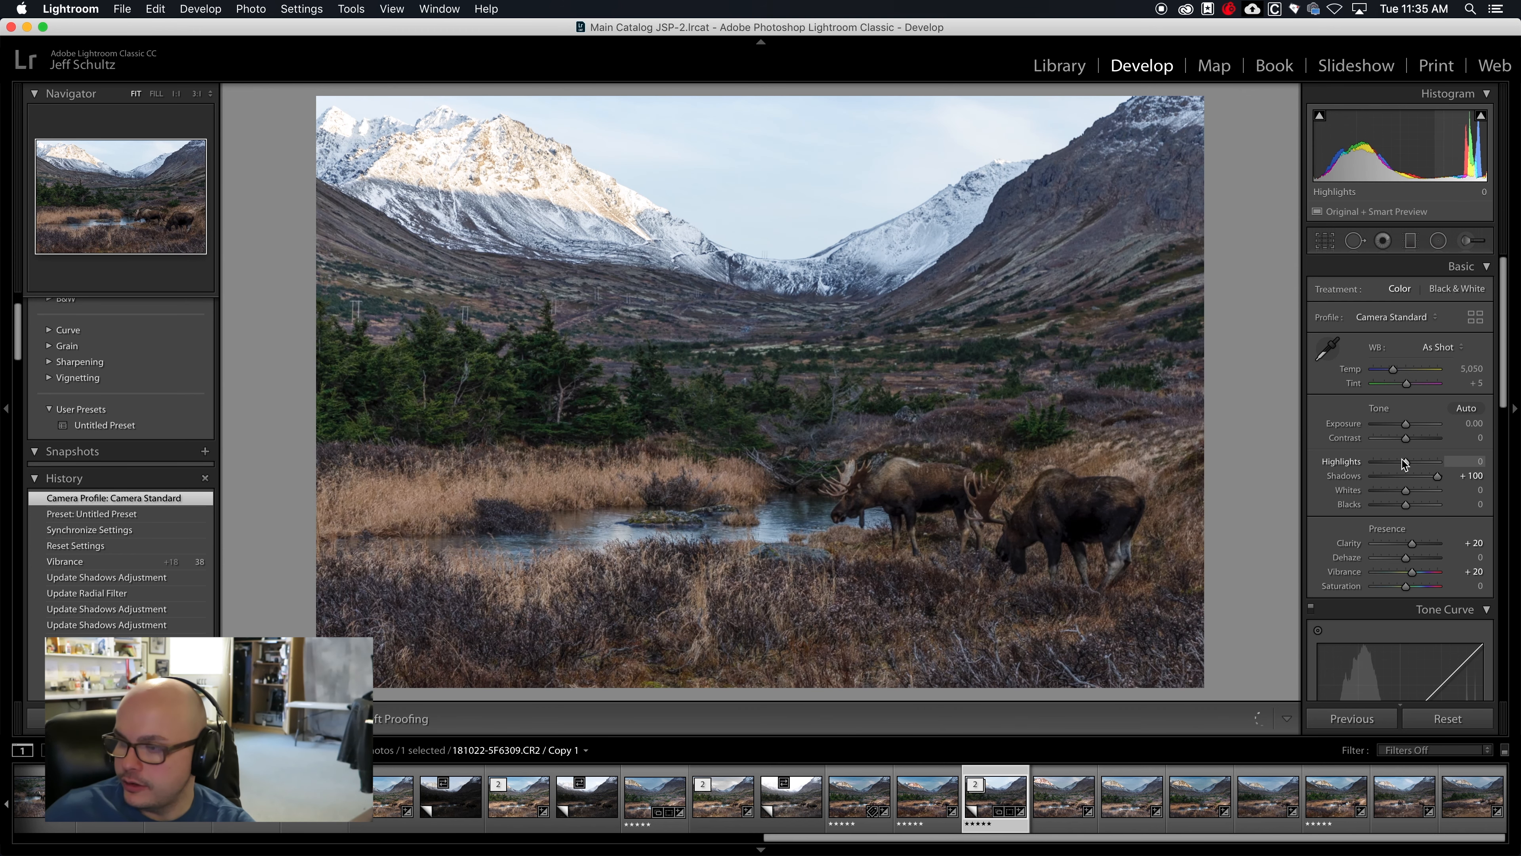
left_click_drag(1406, 465, 1342, 467)
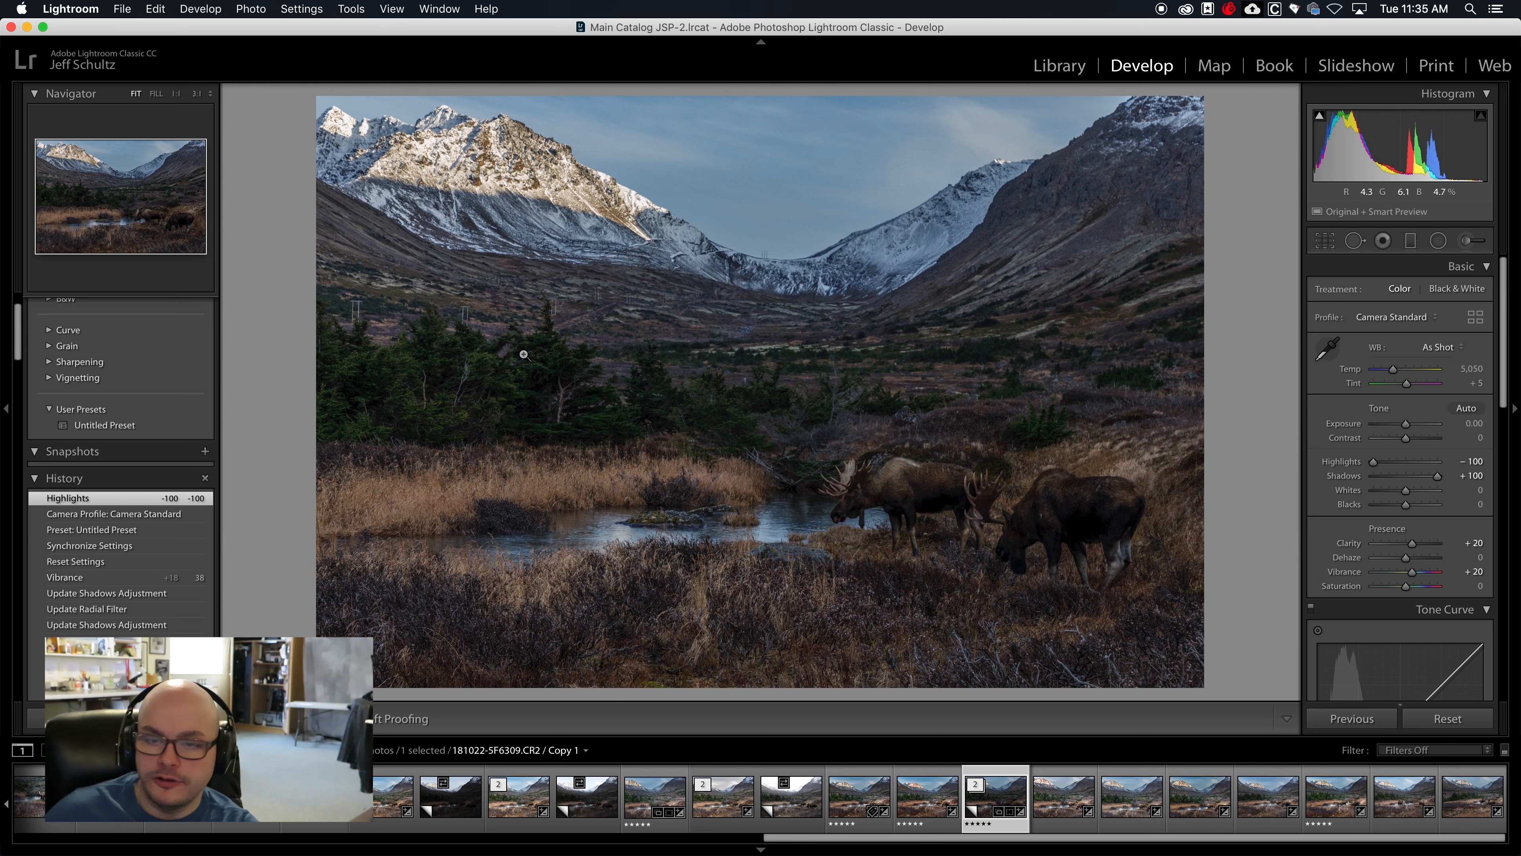
Compare the photo with its earlier history states back to the preset, and return to the Highlights state
left_click(107, 515)
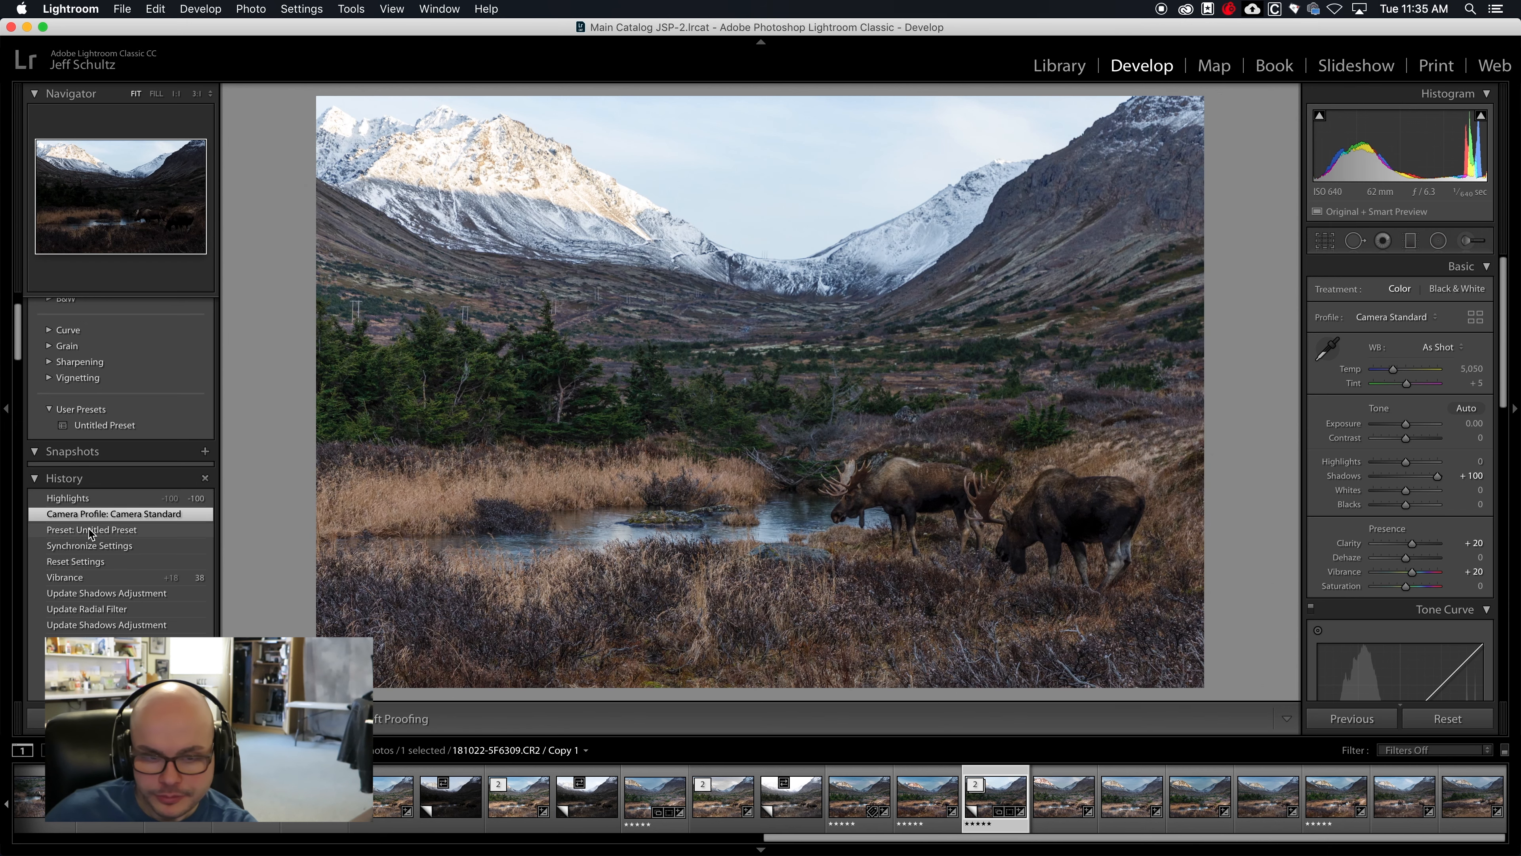
left_click(90, 531)
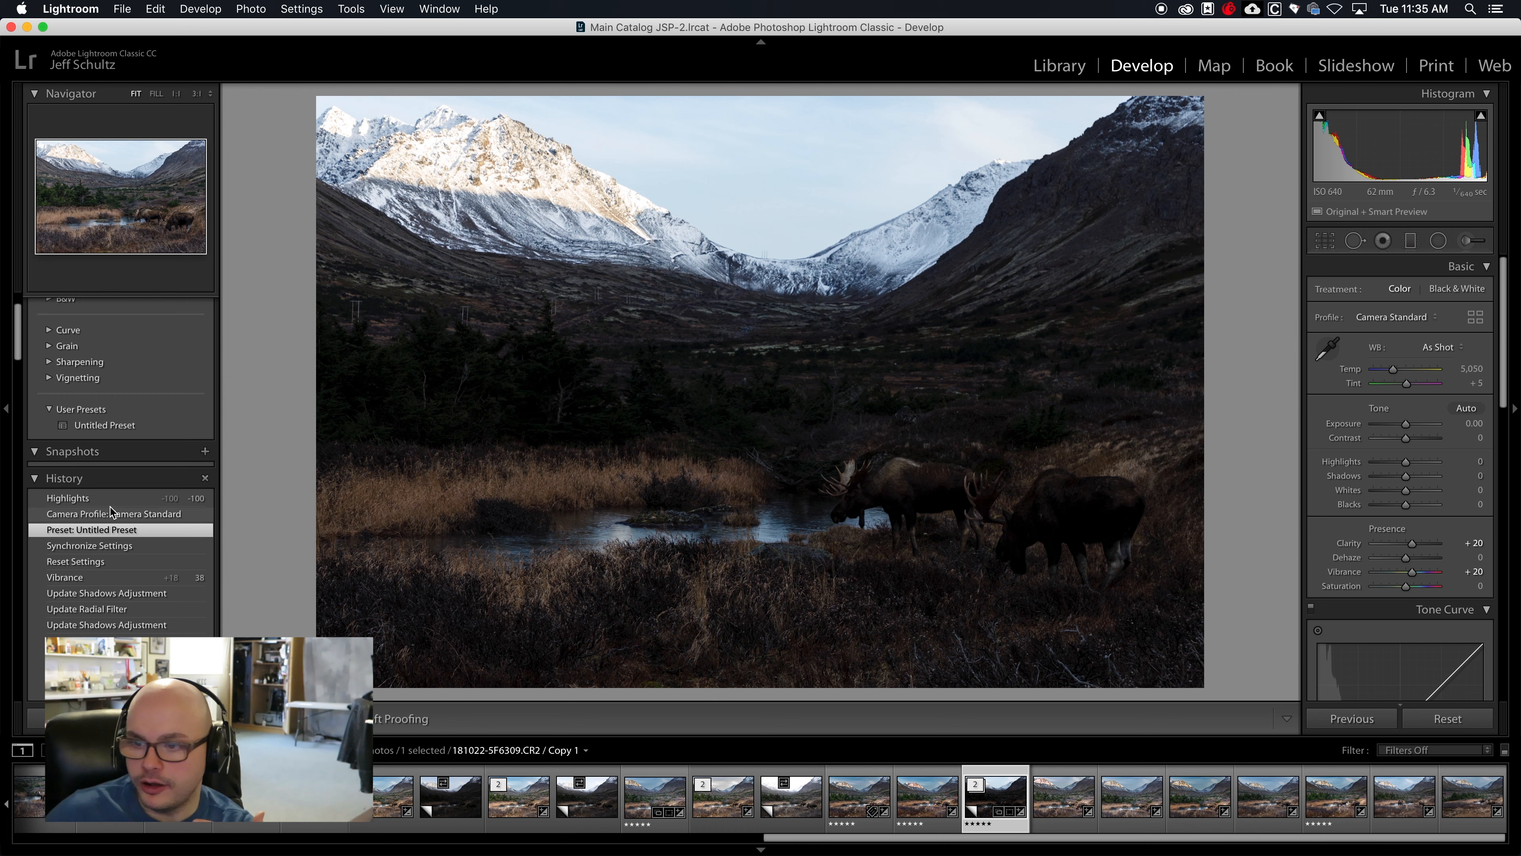
left_click(113, 502)
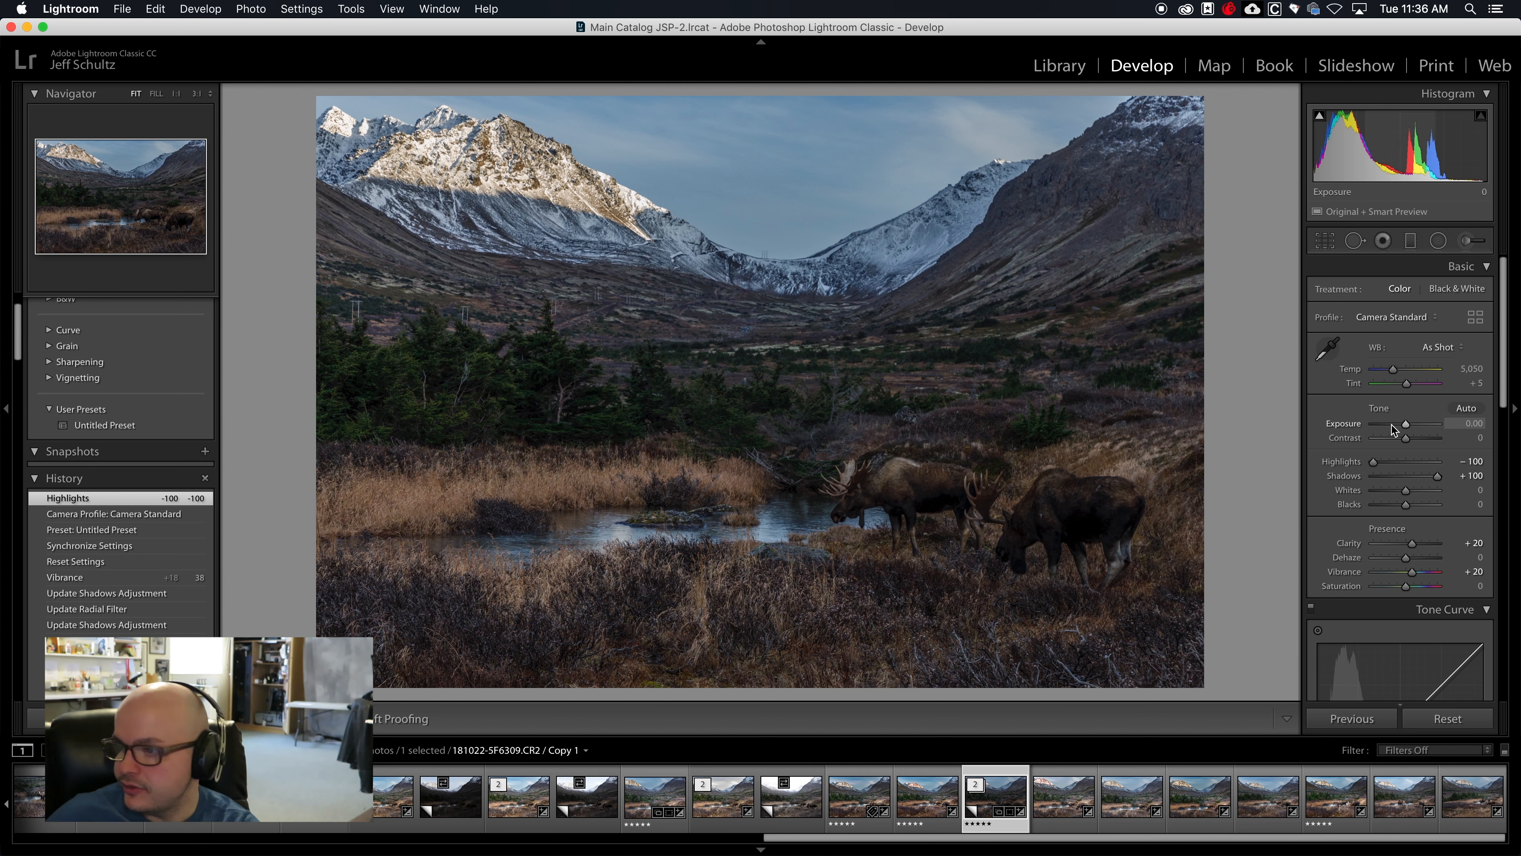
Raise the photo's overall Exposure to +1.40
left_click(1459, 424)
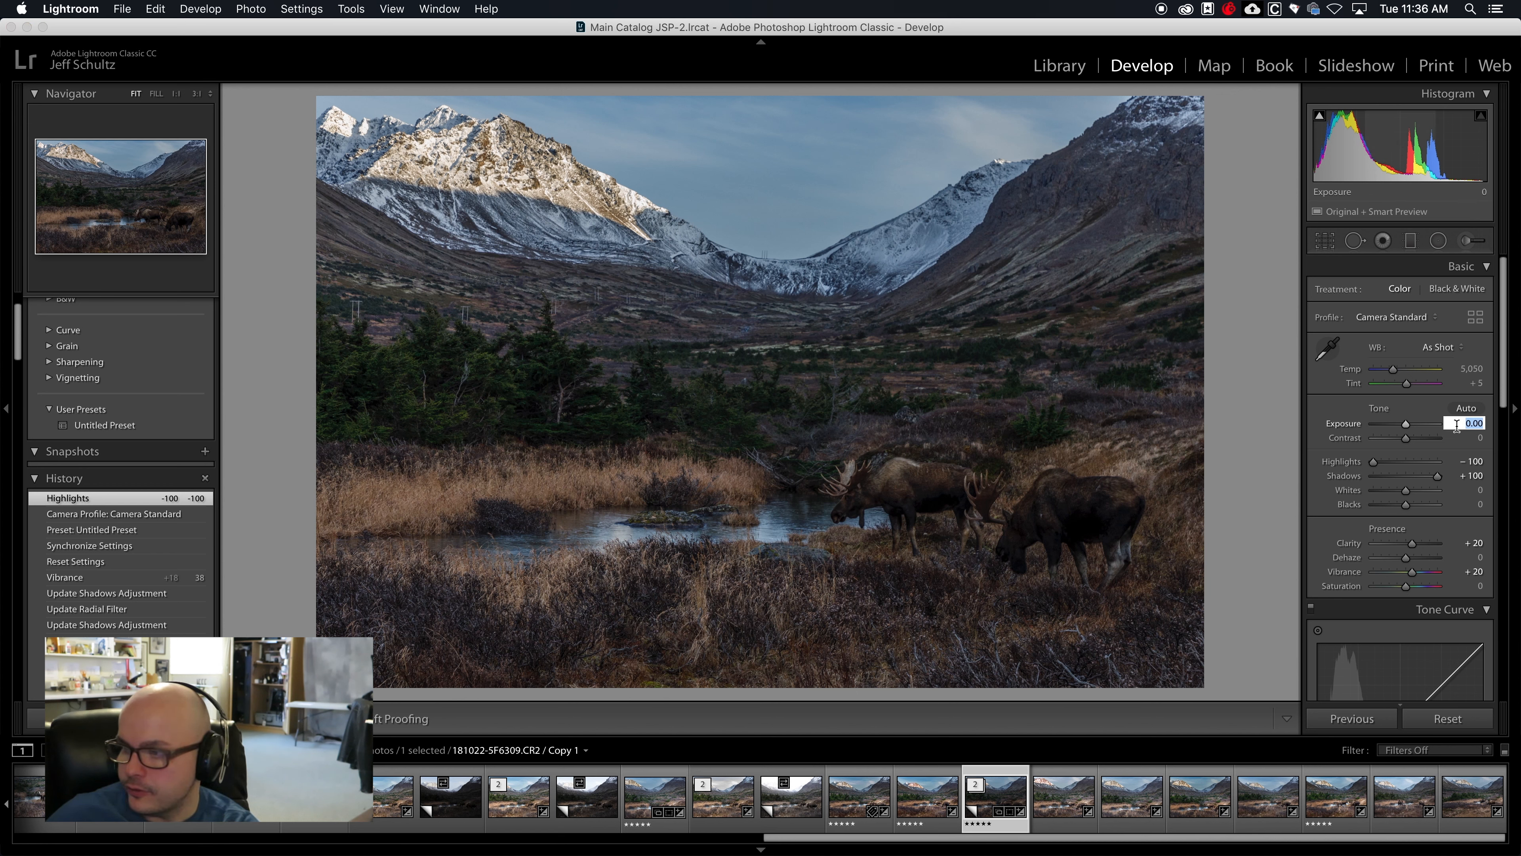
key("Up")
key("Up")
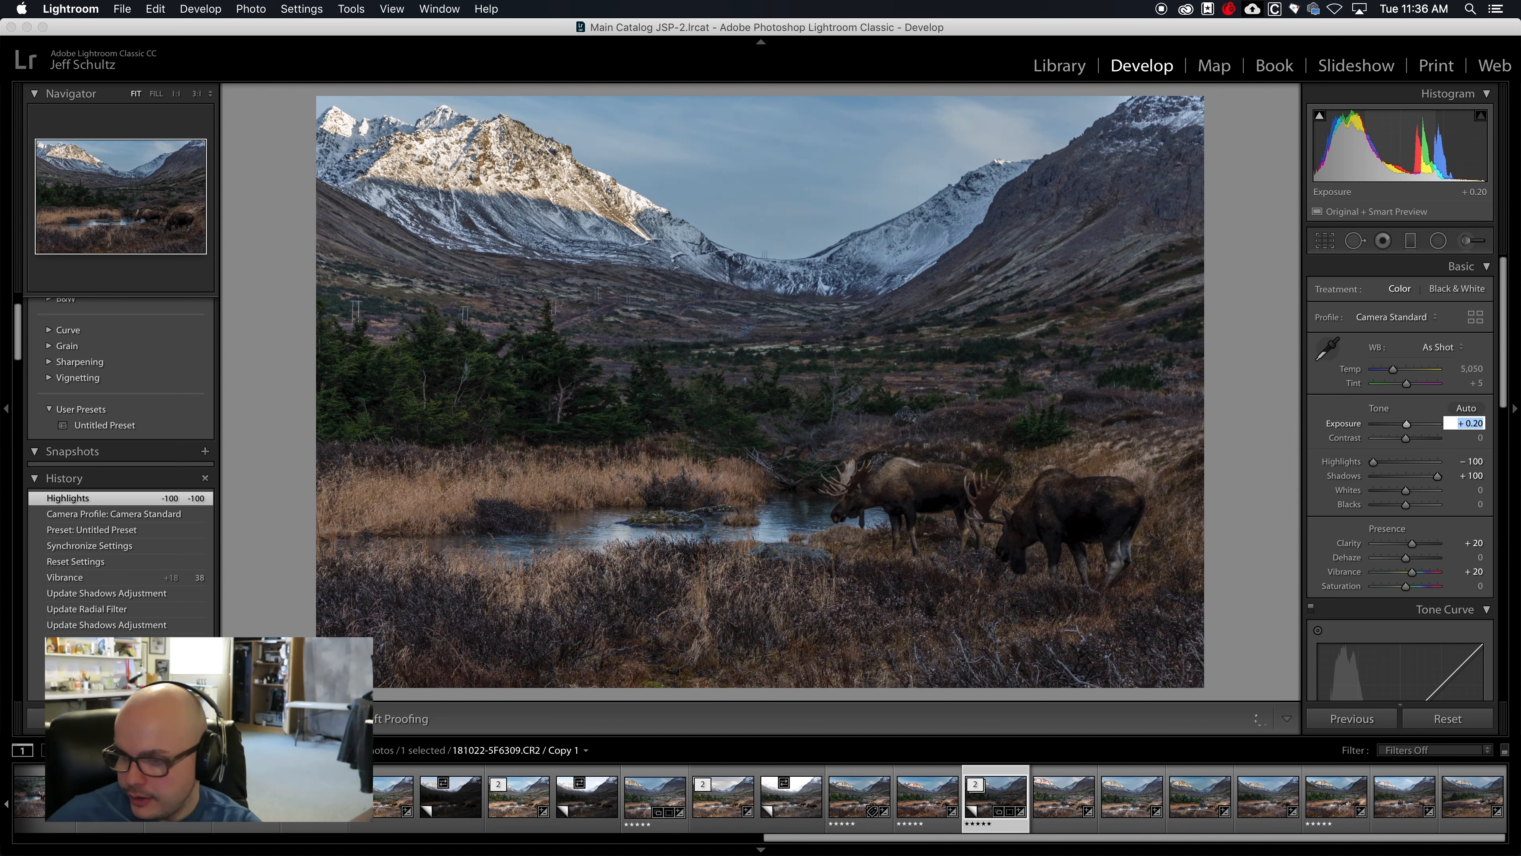
key("Up")
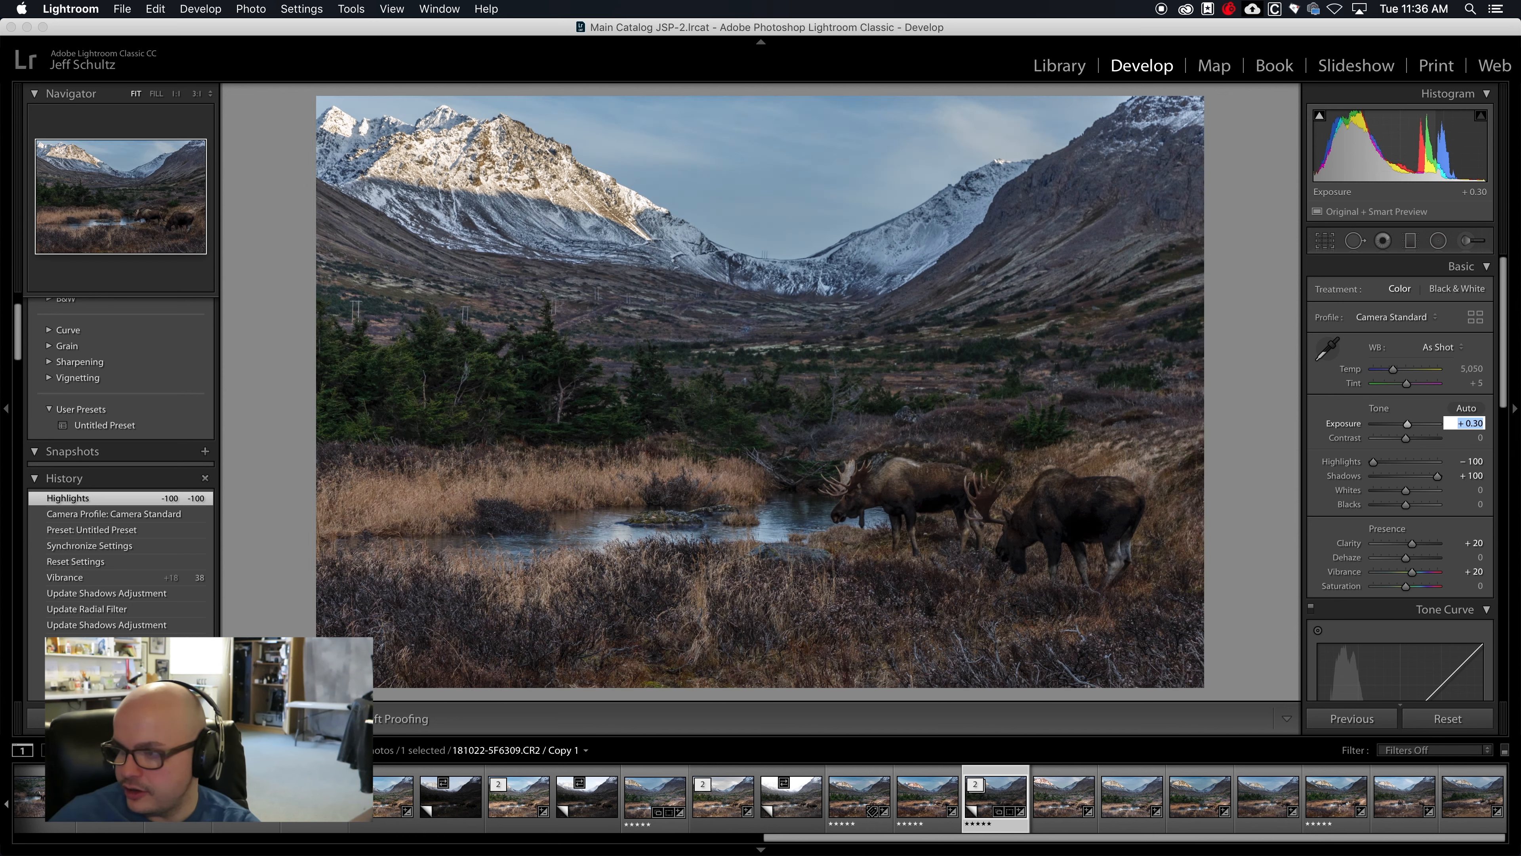
key("Up")
key("Up")
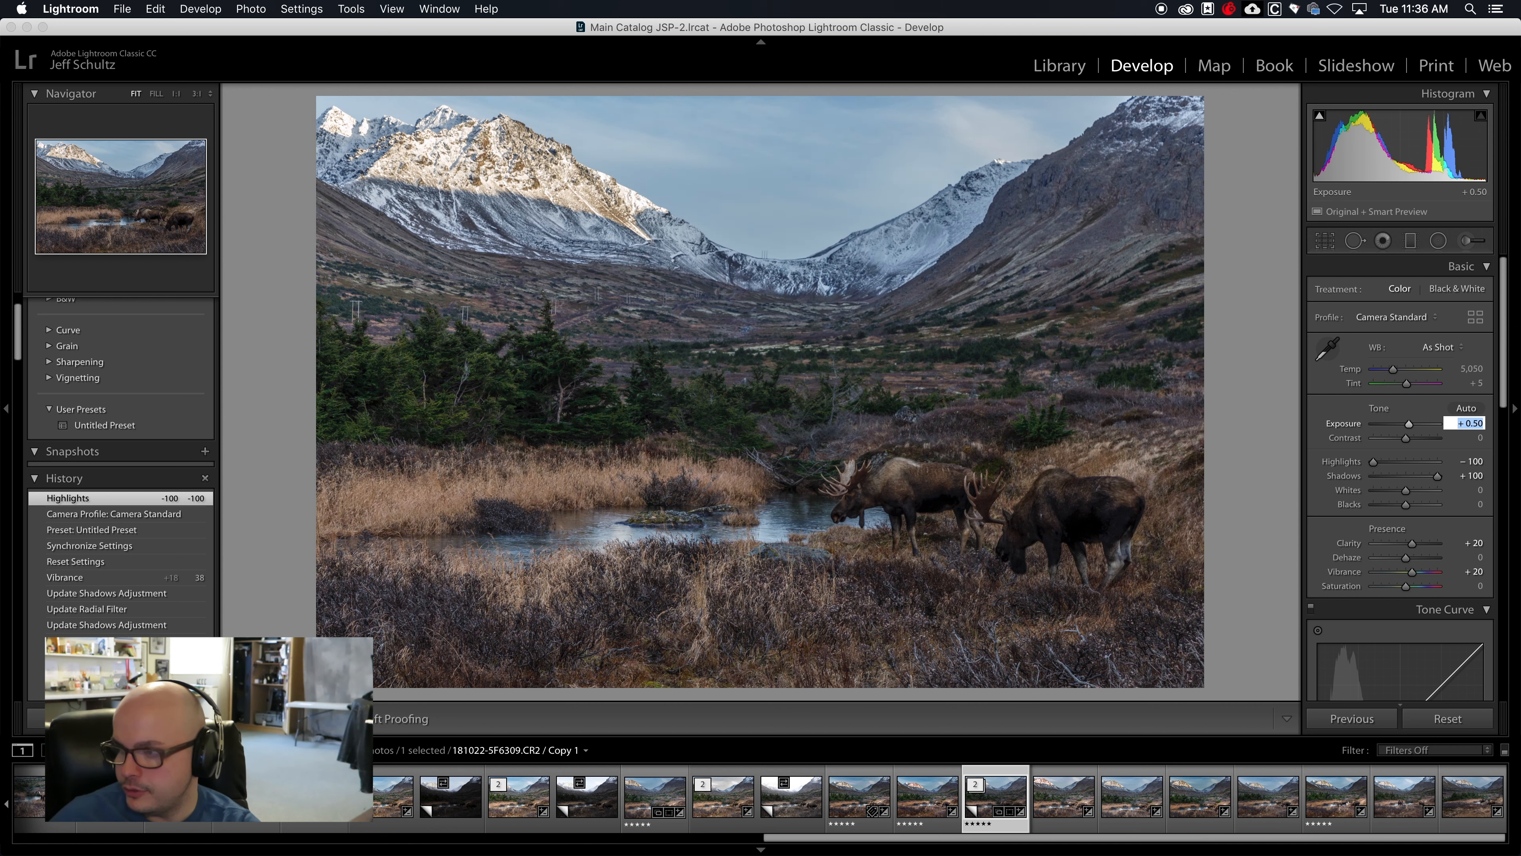
key("Up")
key("Up")
key("Up")
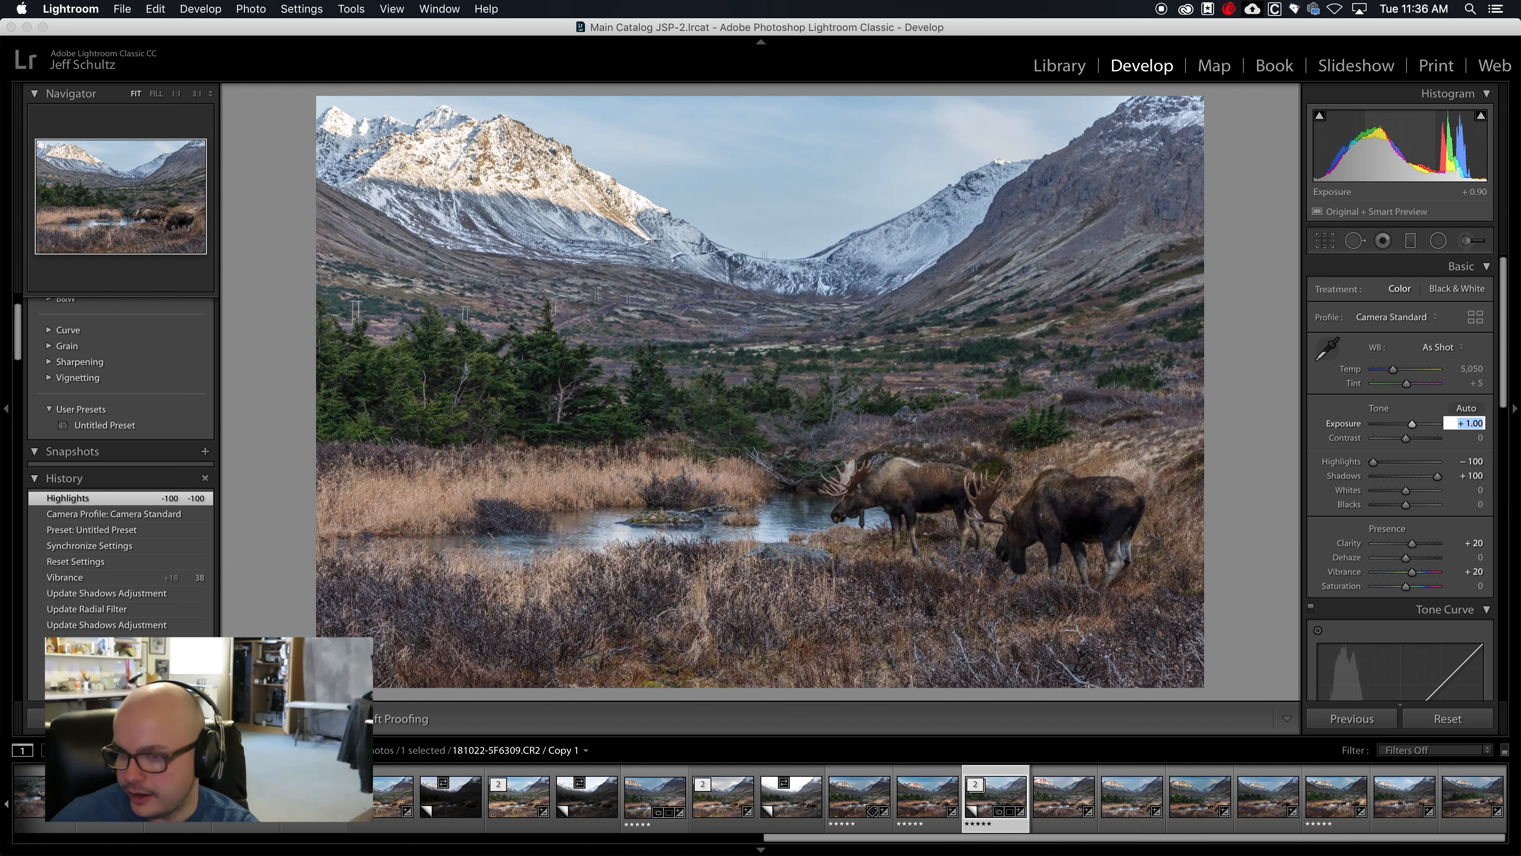
key("Up")
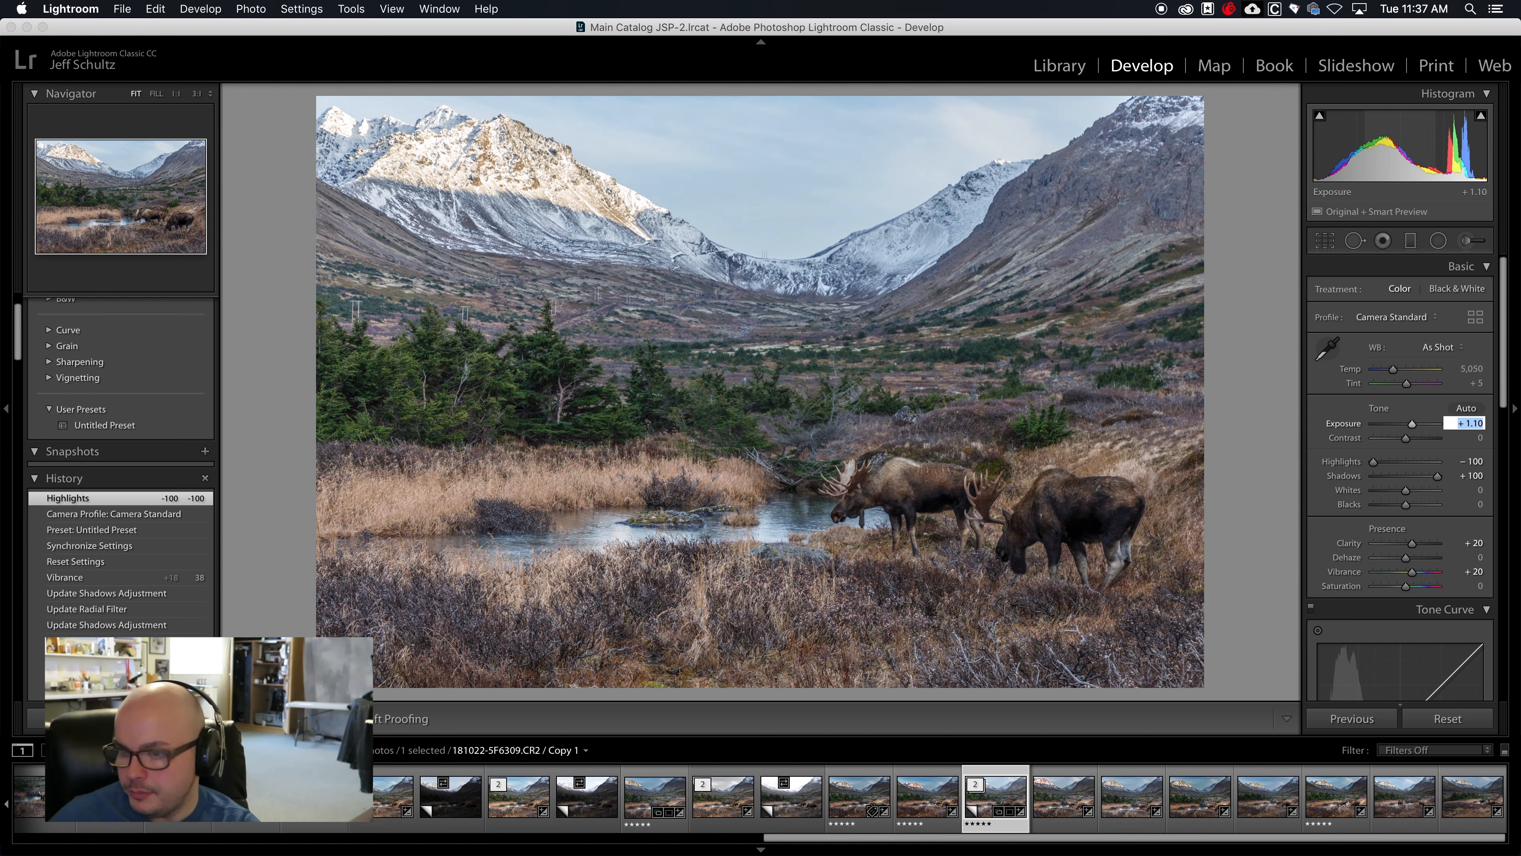
key("Up")
key("Up")
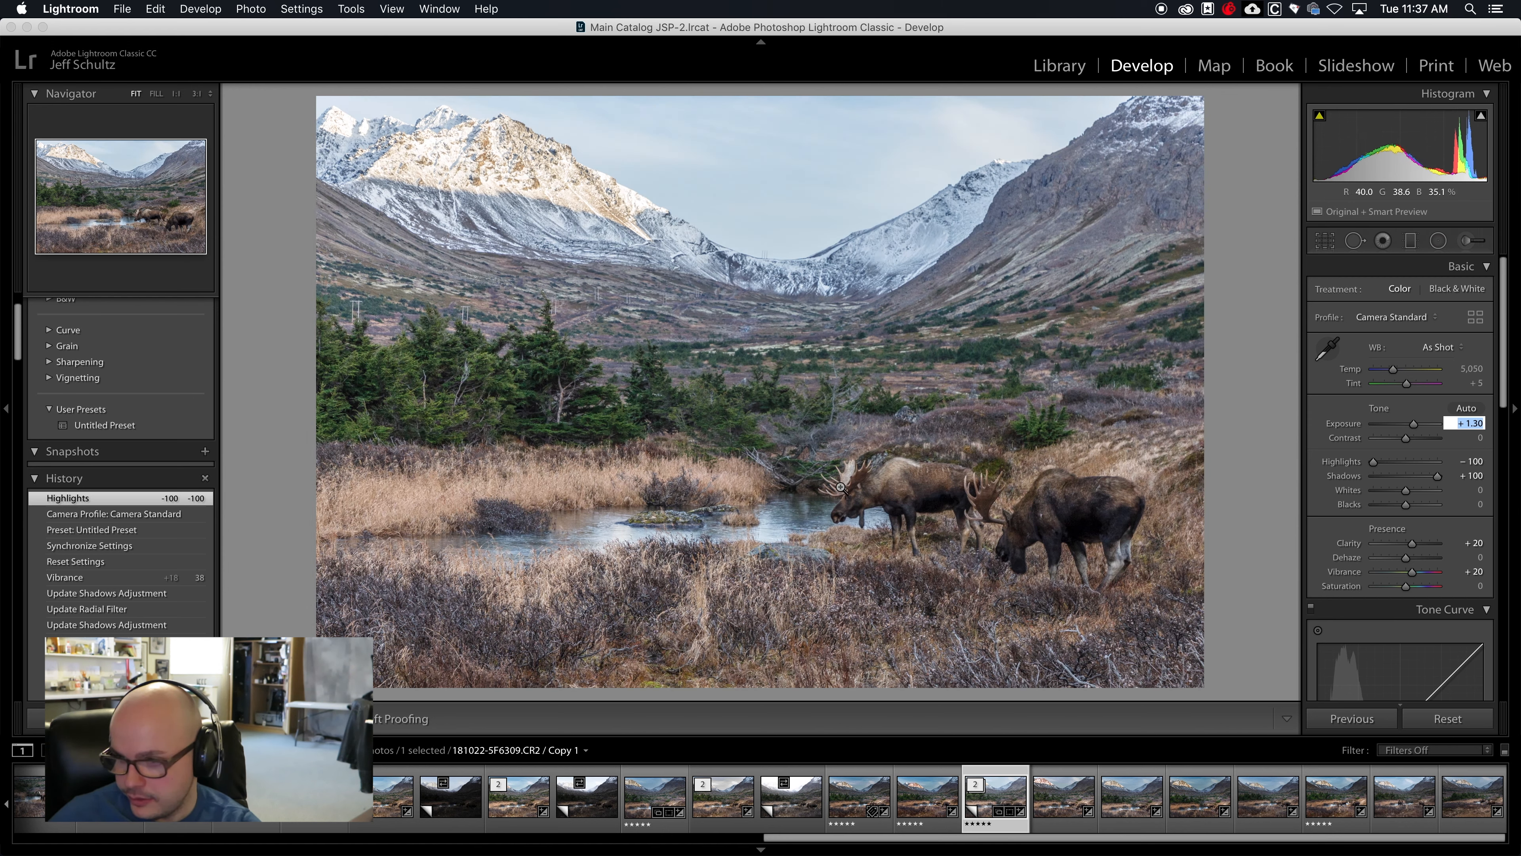
key("Up")
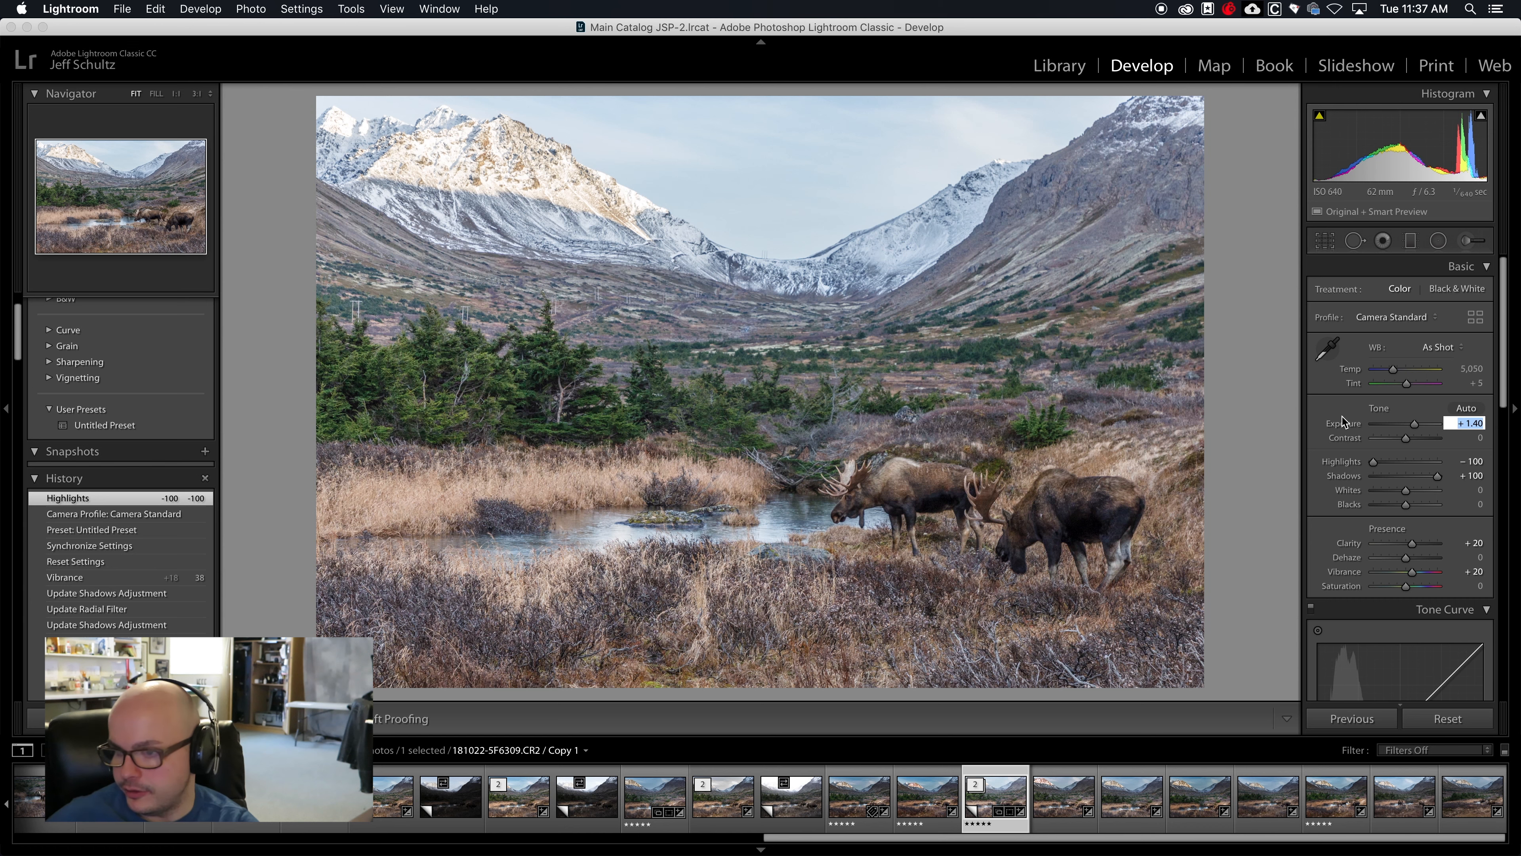
key("Return")
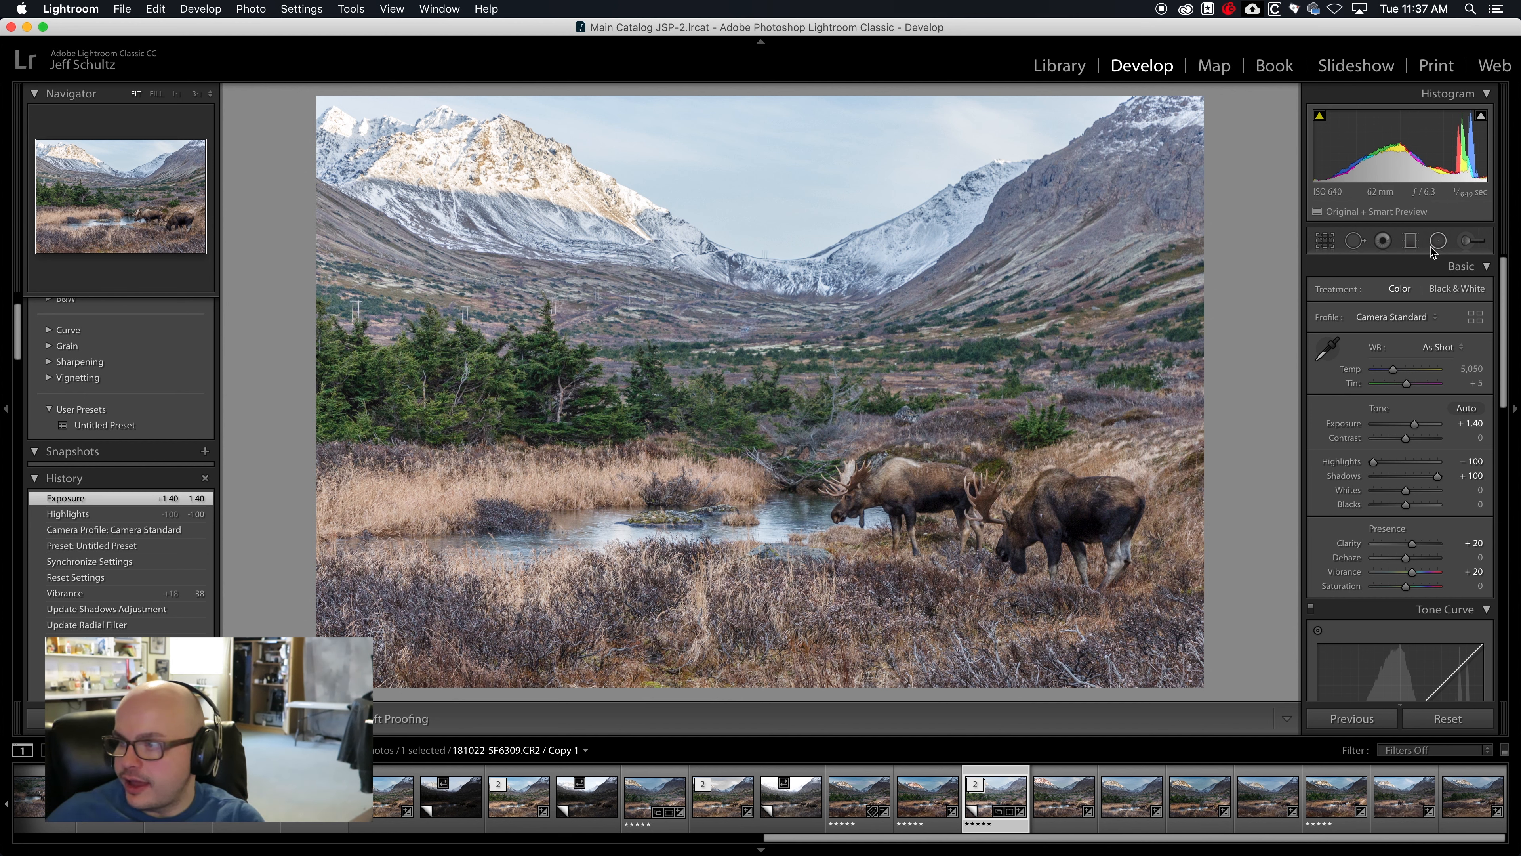
Examine the options of the local adjustment tools: Radial Filter, Graduated Filter and Adjustment Brush
left_click(1439, 243)
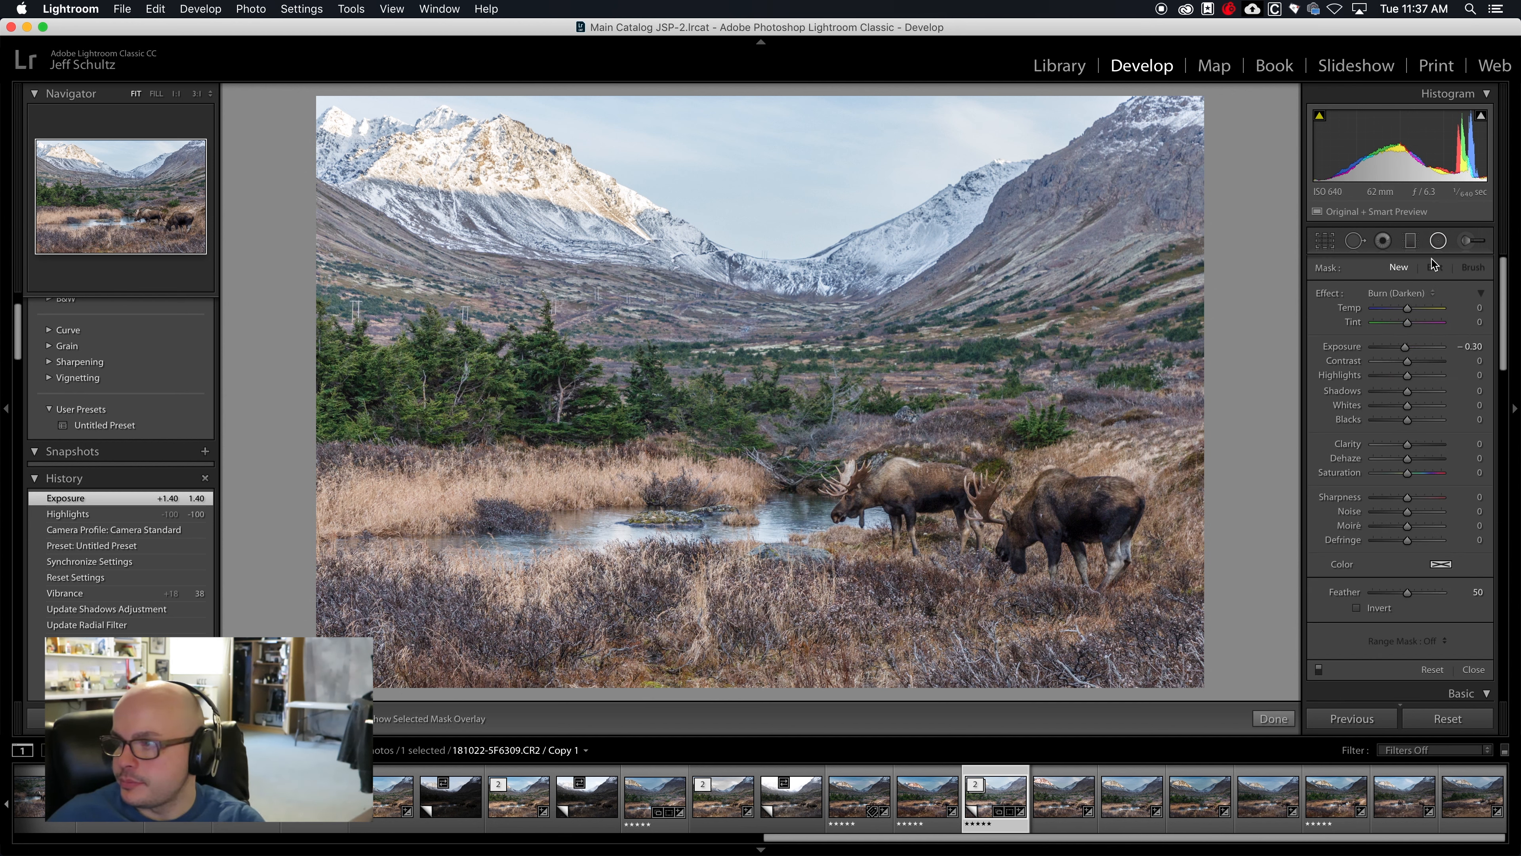
left_click(1438, 242)
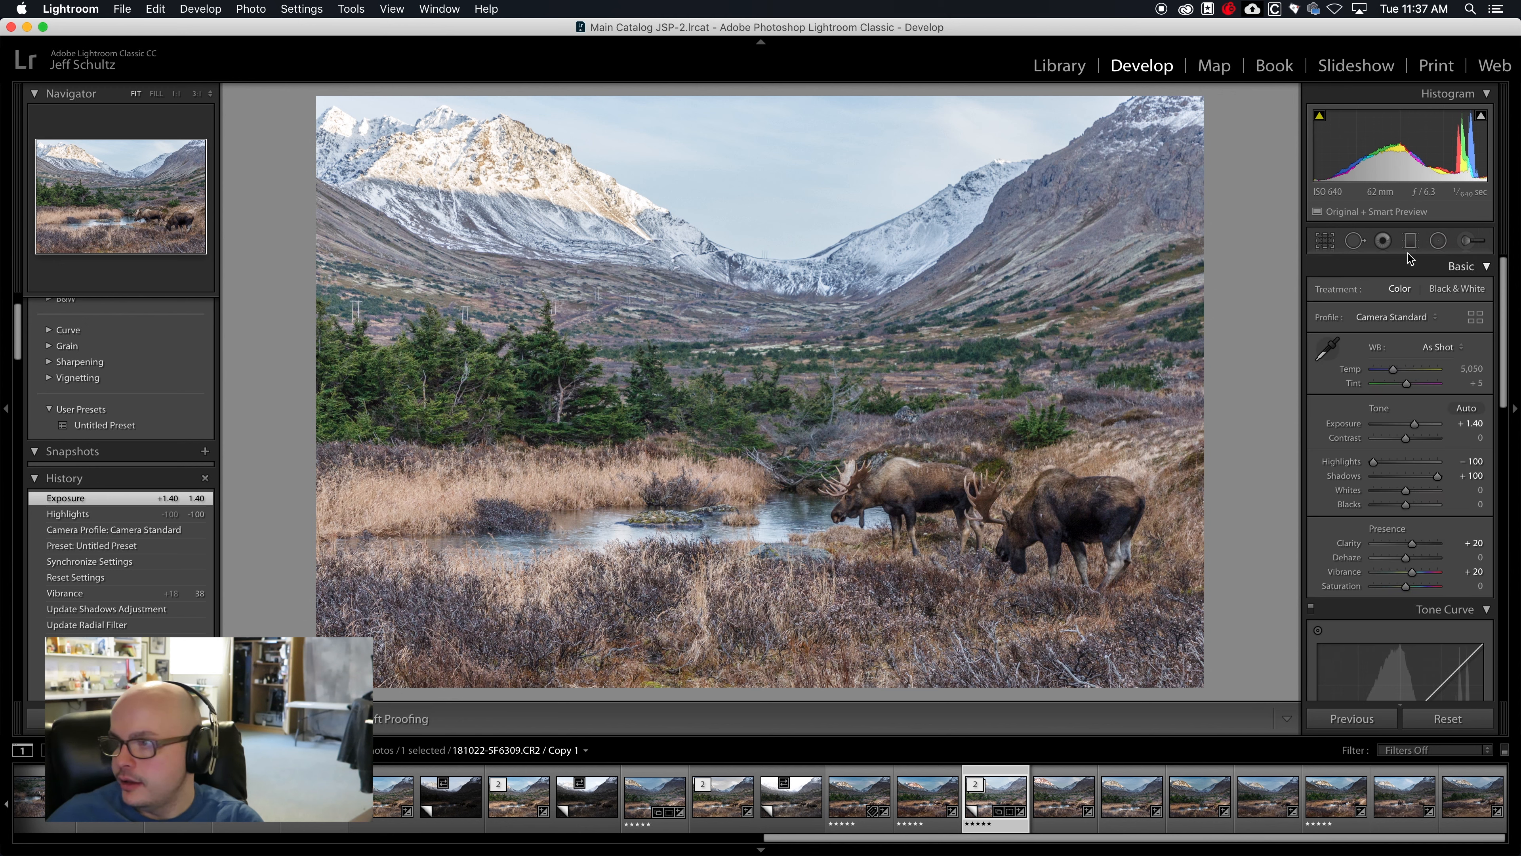
left_click(1438, 245)
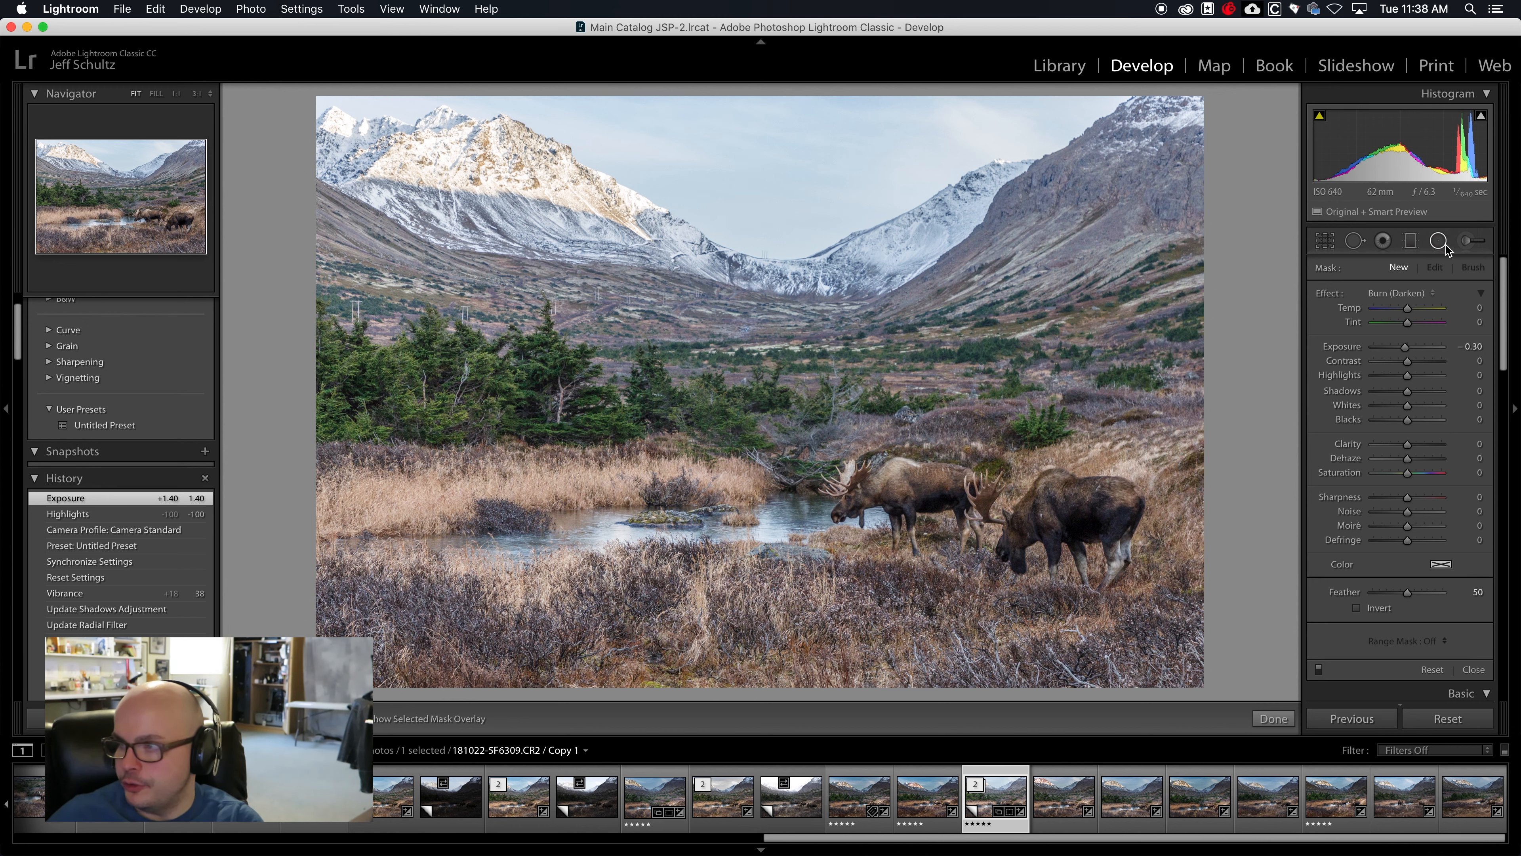
left_click(1415, 245)
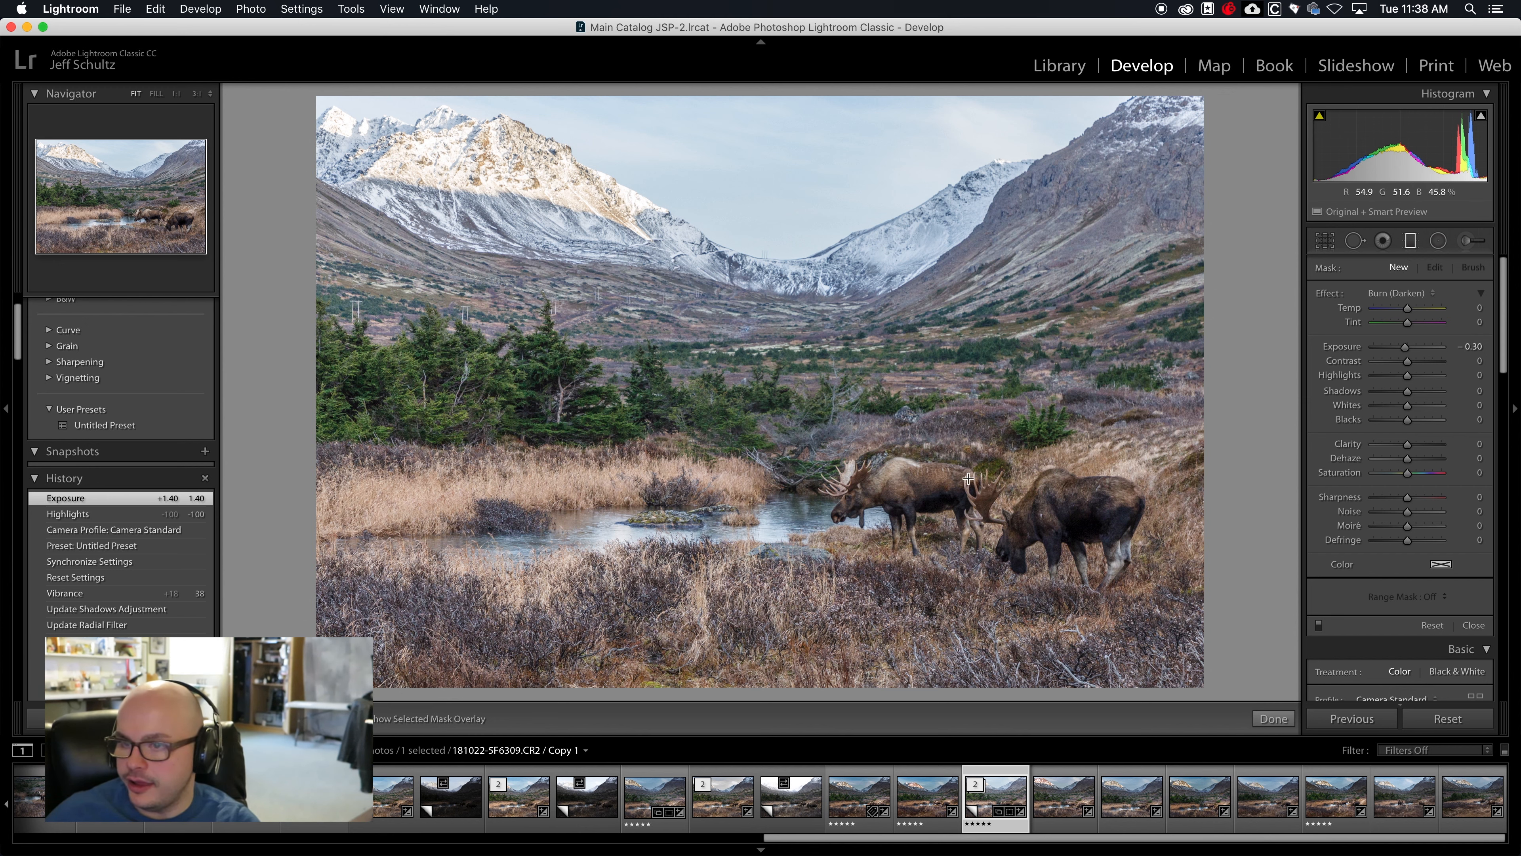
left_click(1438, 240)
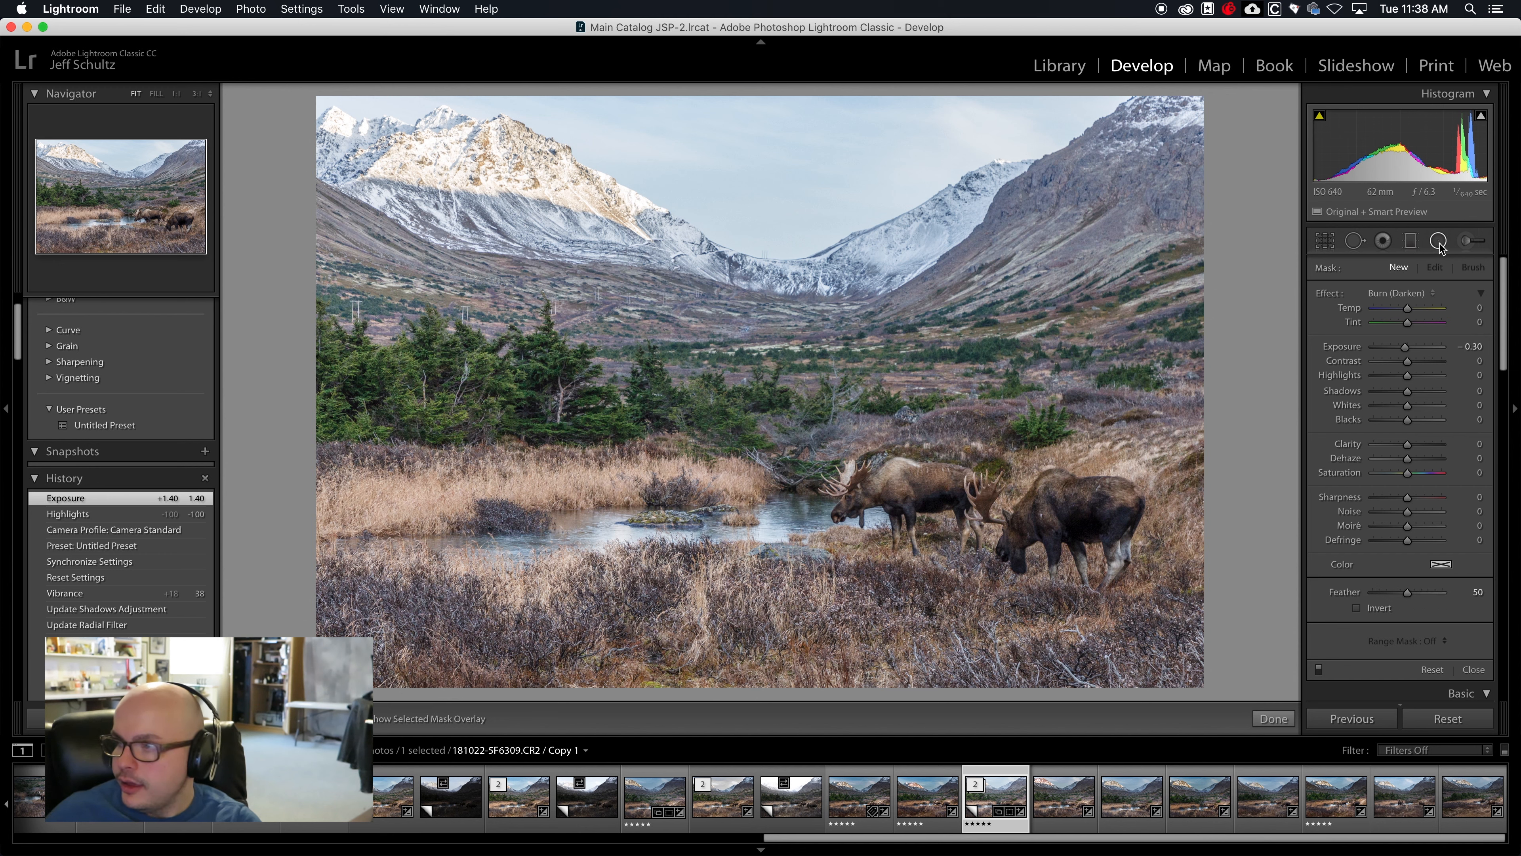
left_click(1467, 247)
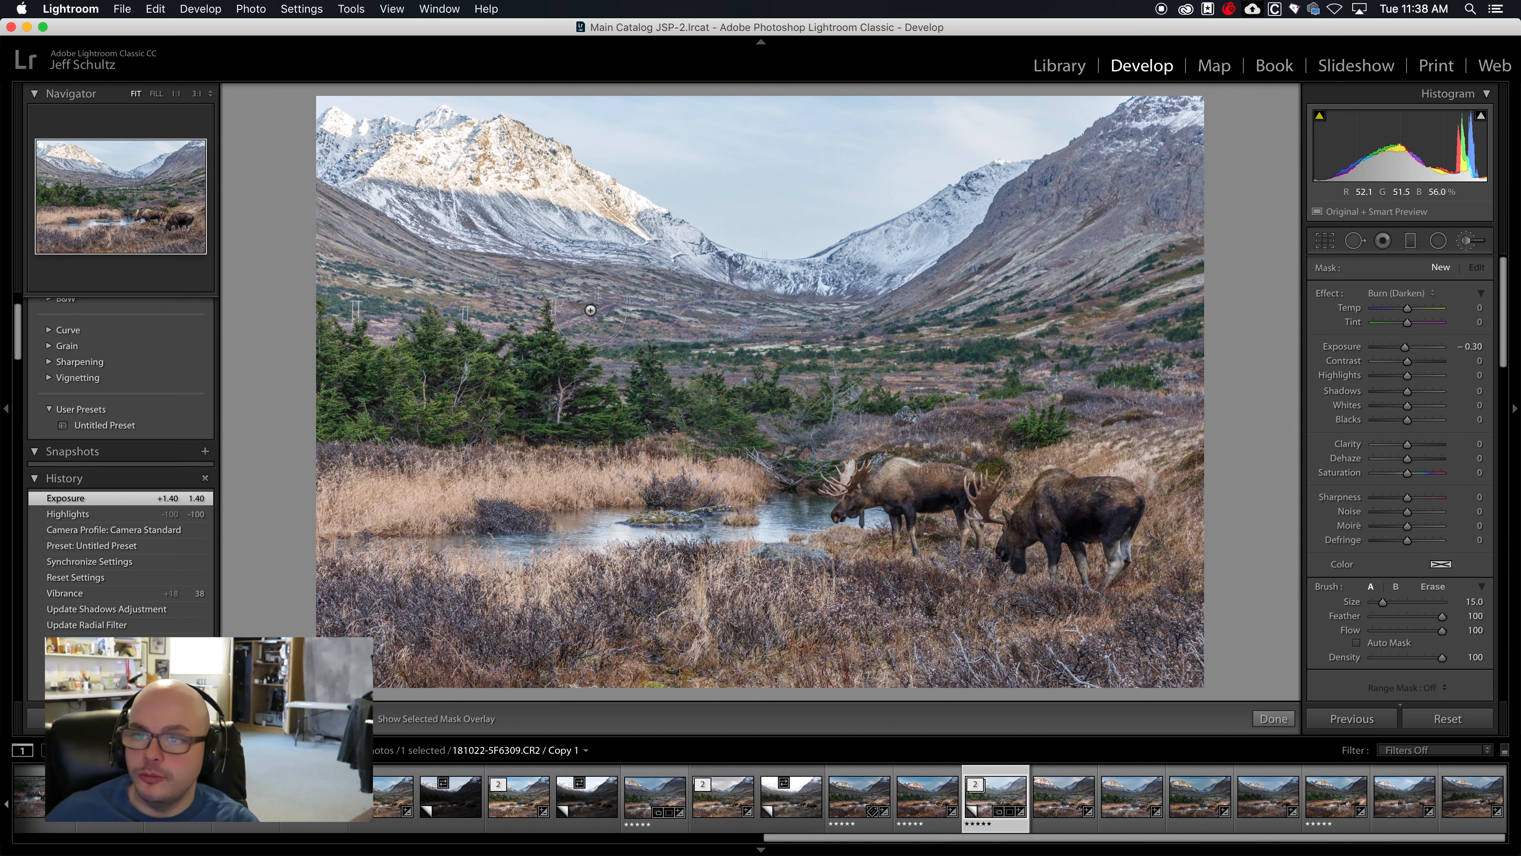
Activate the Radial Filter and reset all its effect sliders to zero
left_click(1438, 240)
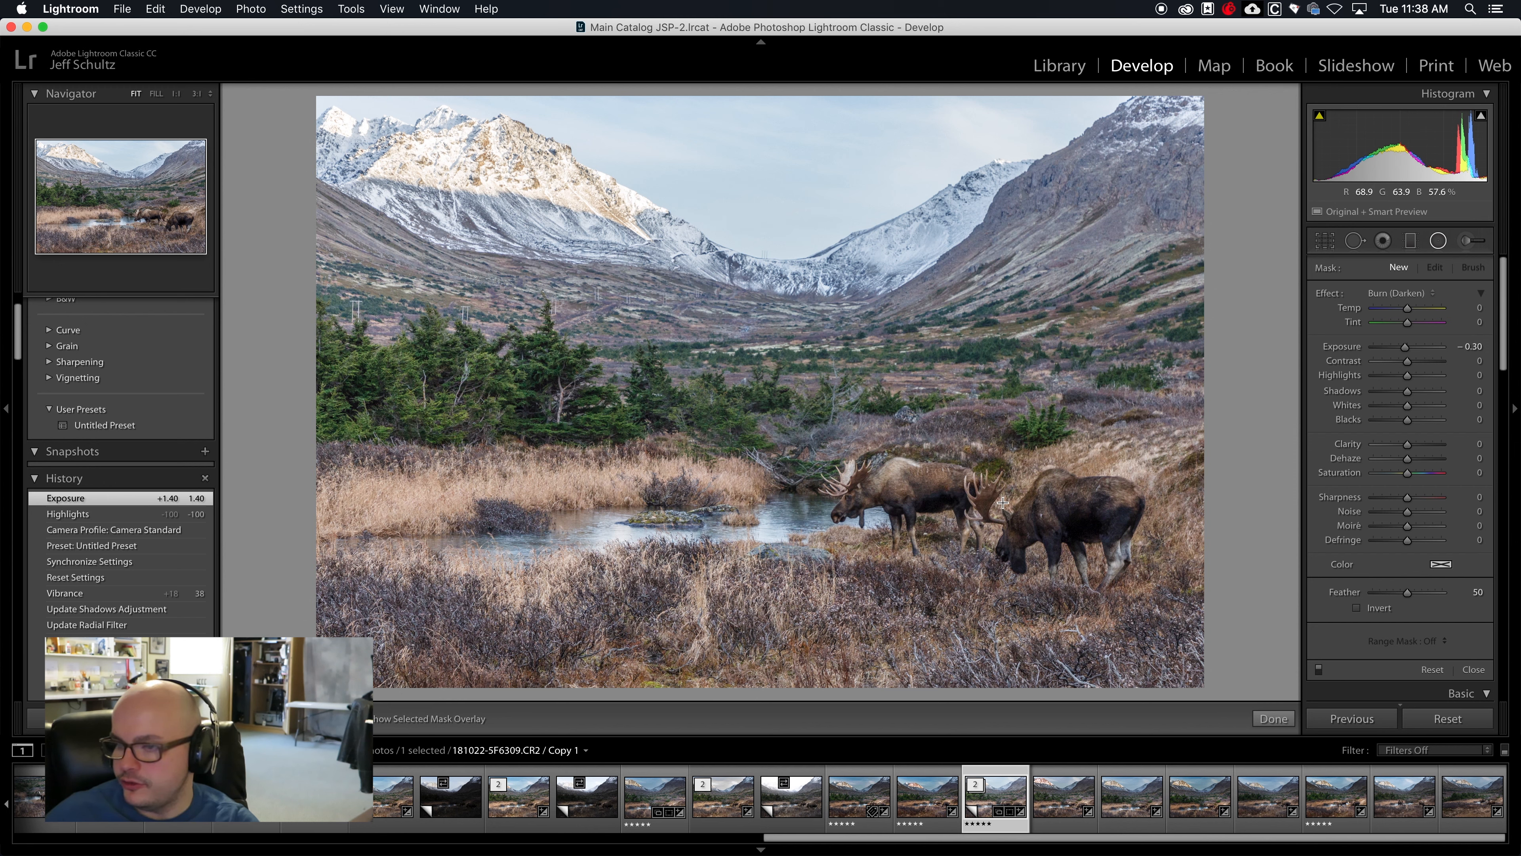
double_click(1328, 294)
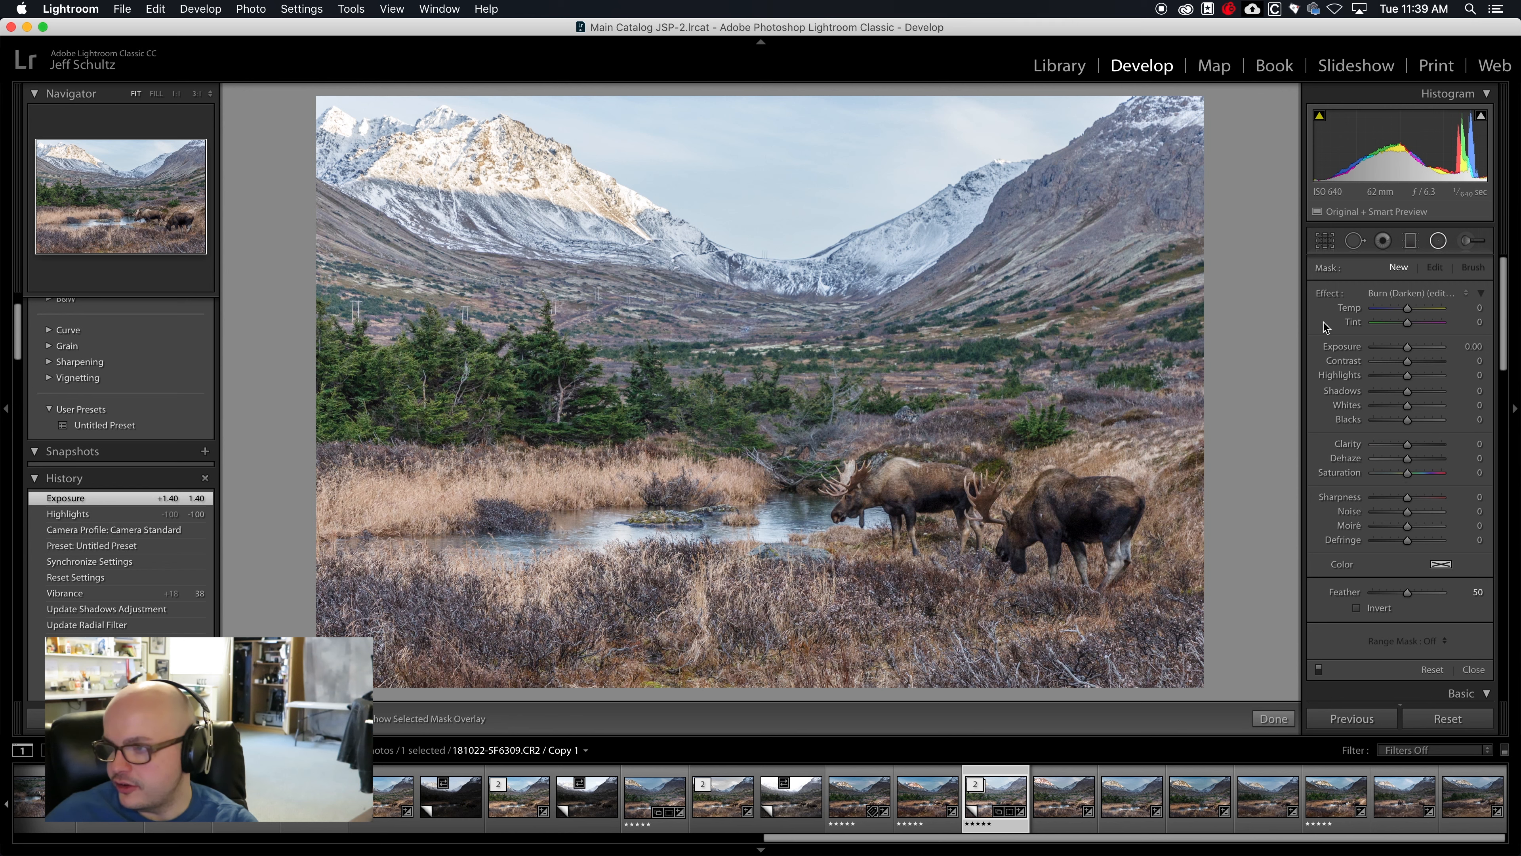
Draw a large radial filter ellipse around the two moose, tilt it slightly clockwise and centre it between the animals
left_click_drag(1408, 347, 1382, 347)
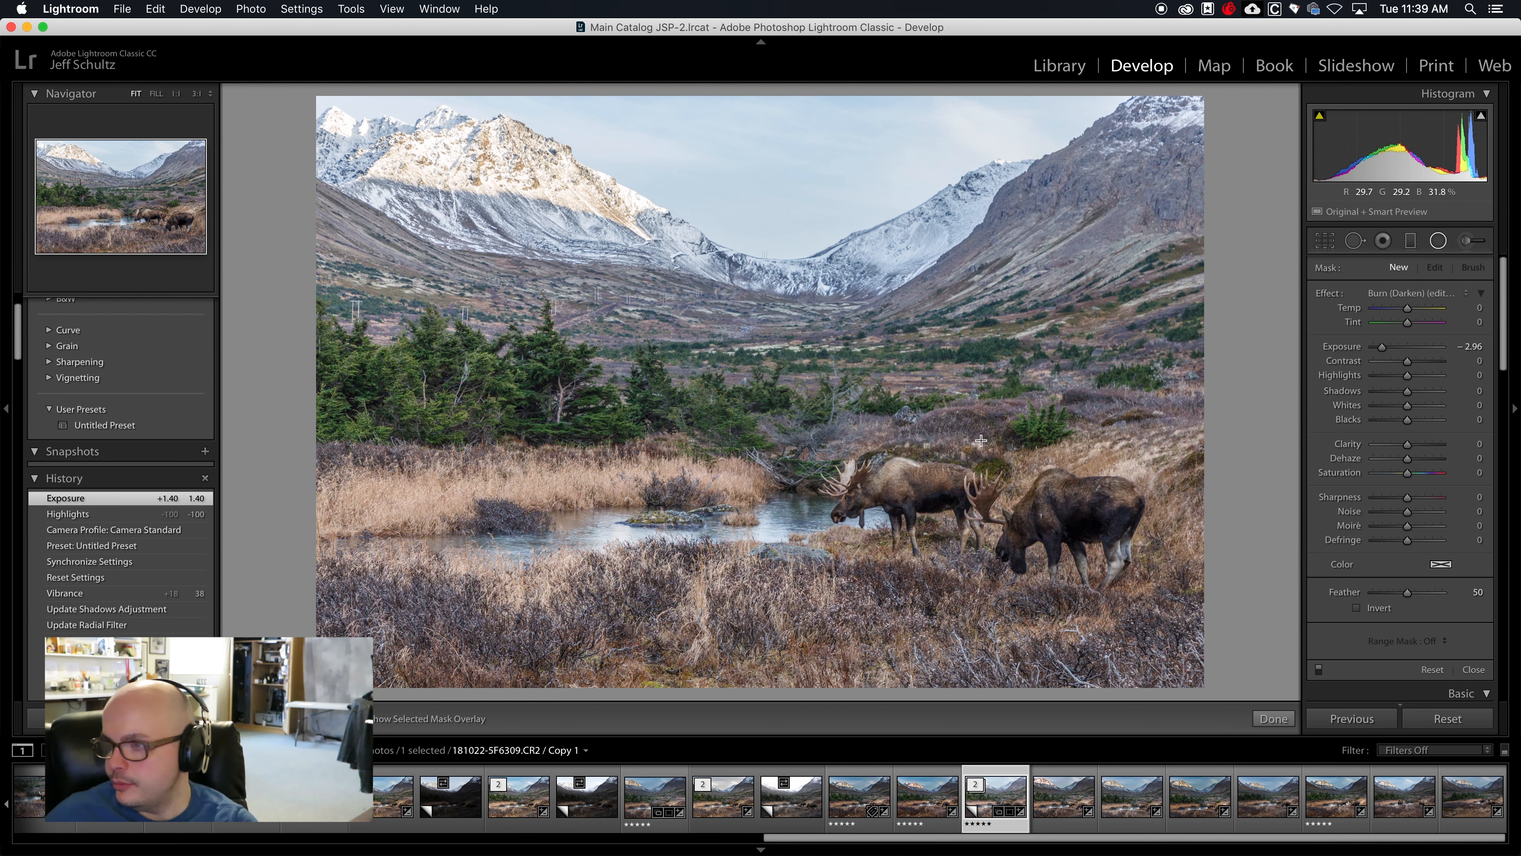
double_click(1328, 294)
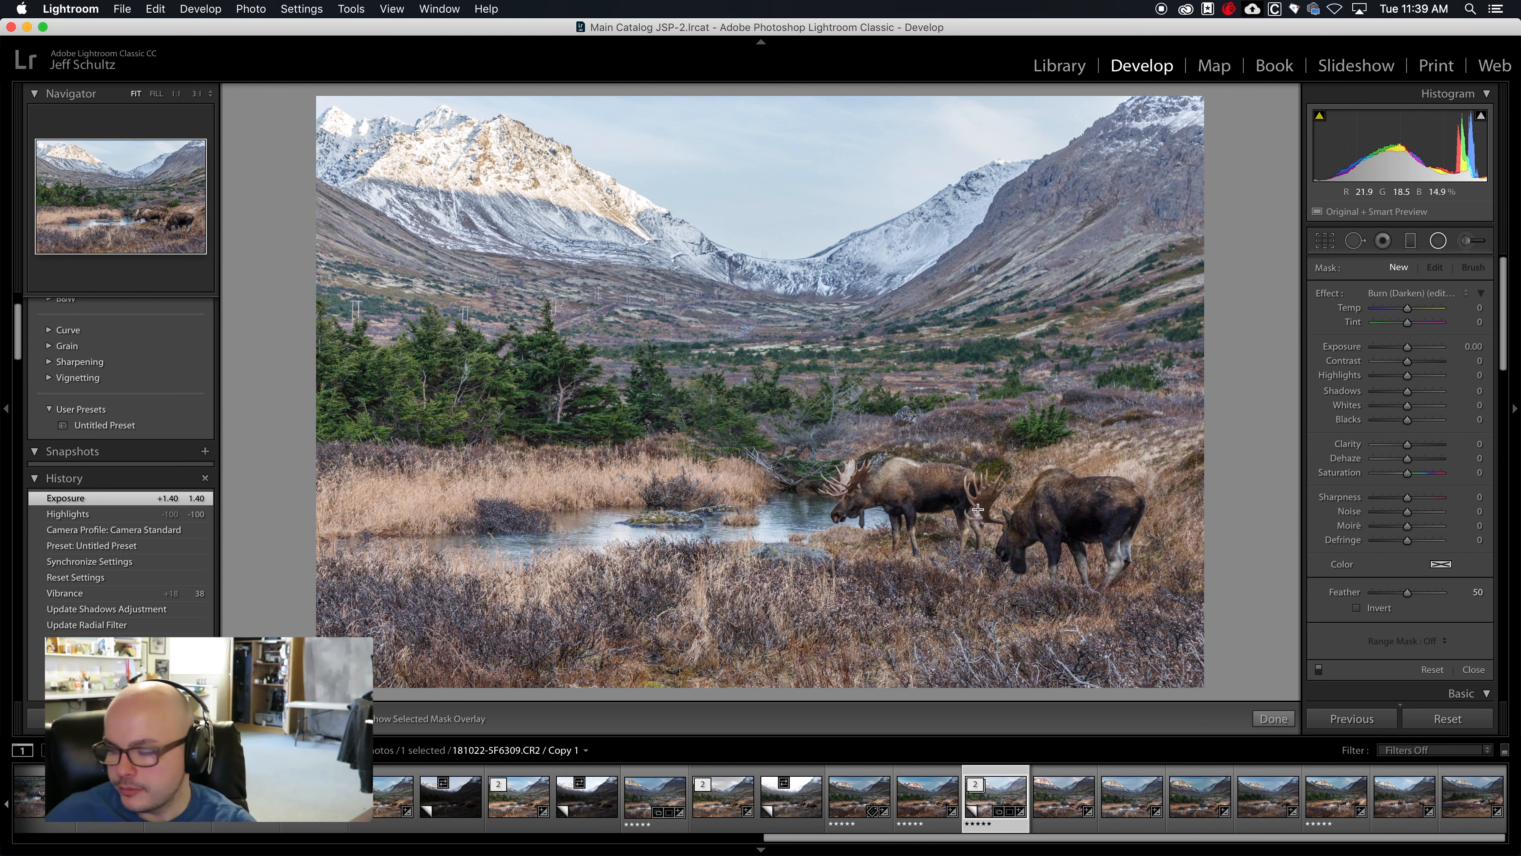
left_click_drag(978, 509, 686, 308)
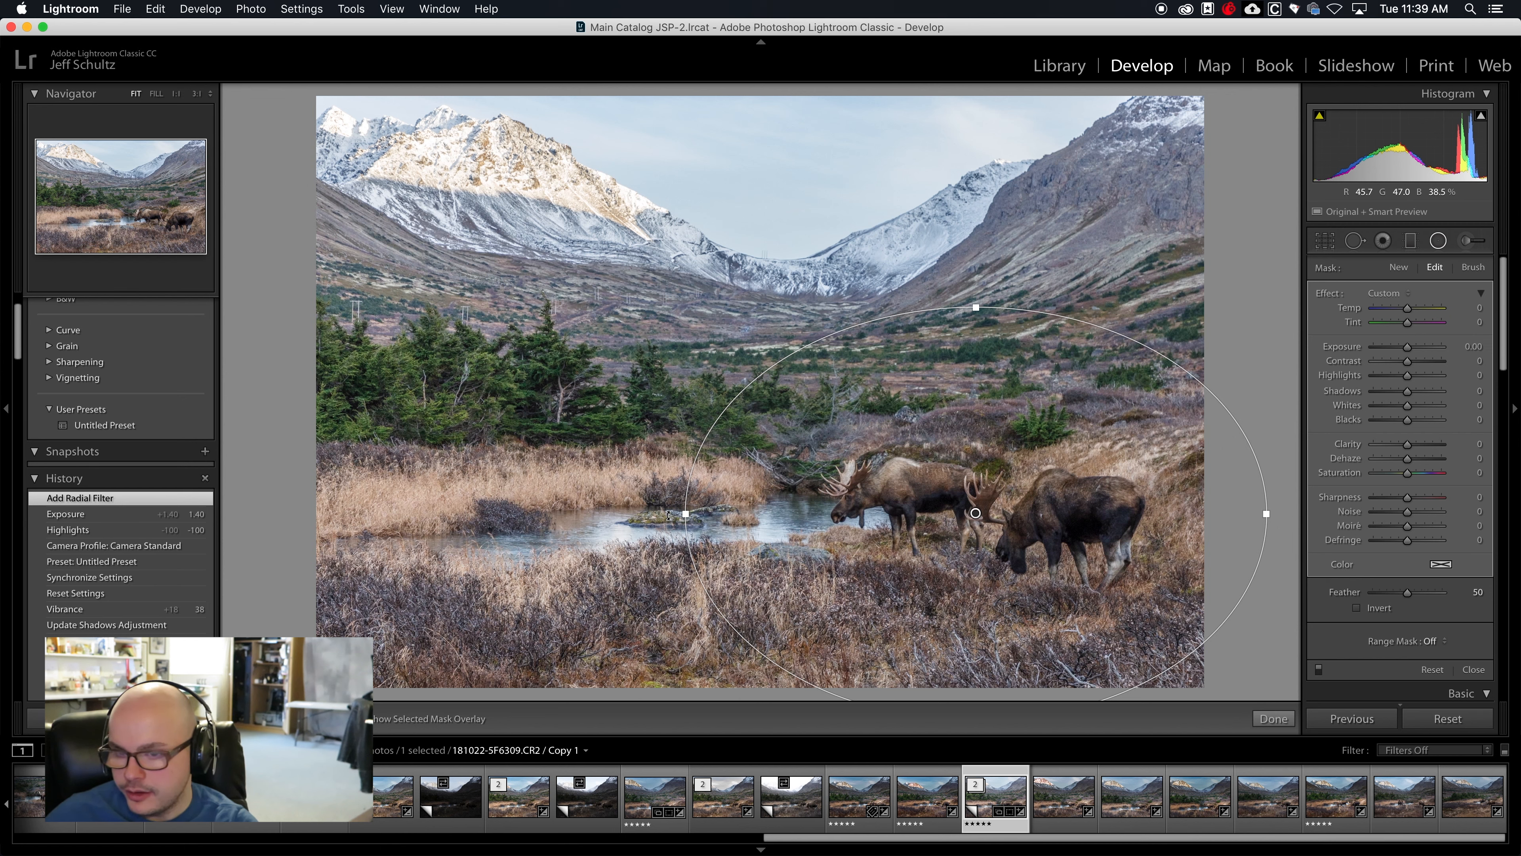
left_click_drag(668, 516, 690, 444)
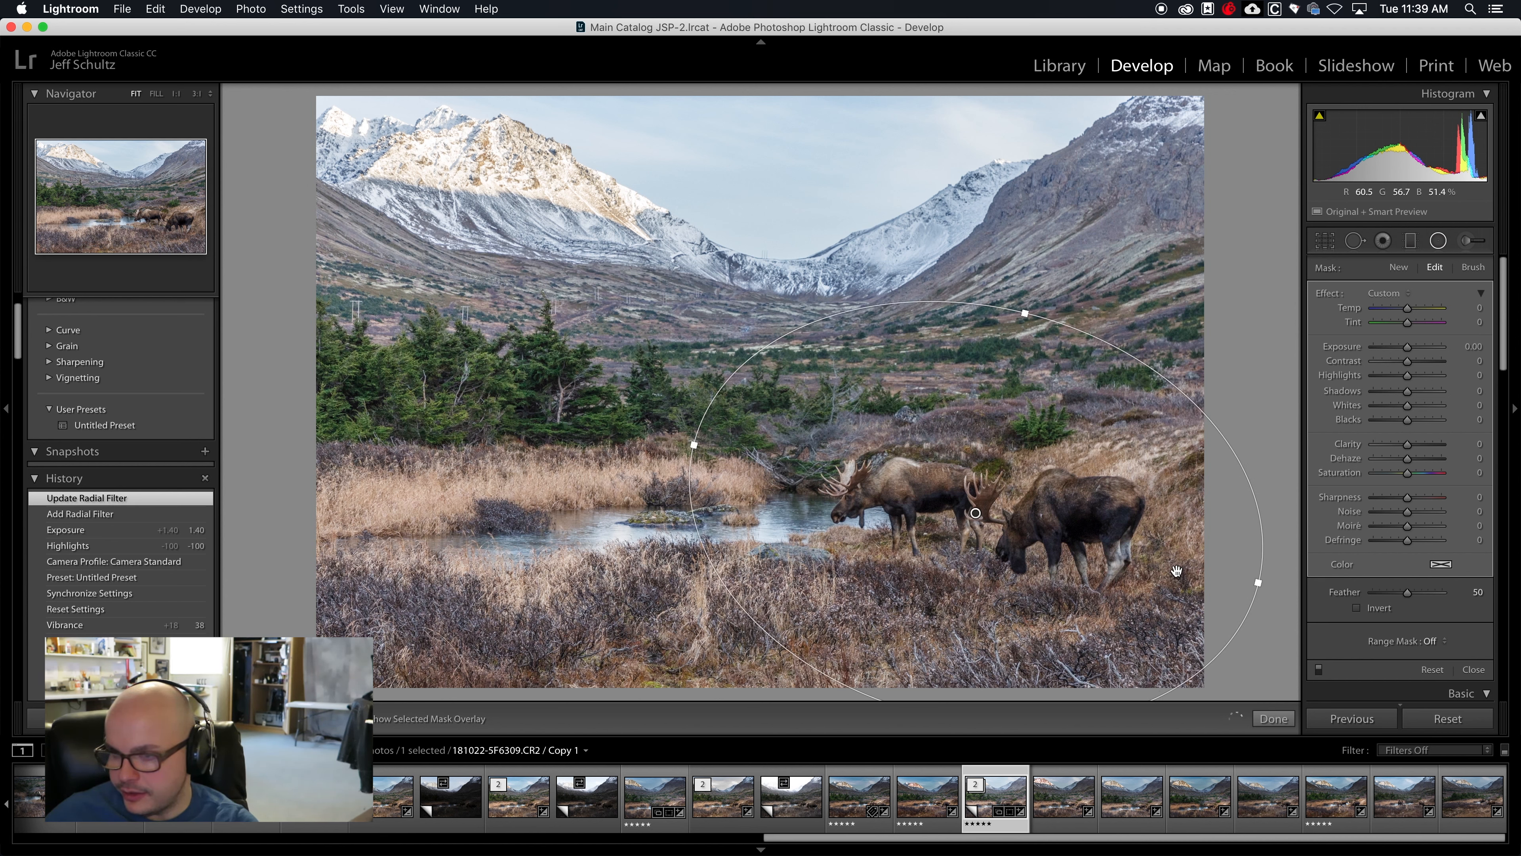
mouse_move(975, 514)
left_mouse_down()
mouse_move(1003, 518)
mouse_move(988, 525)
left_mouse_up()
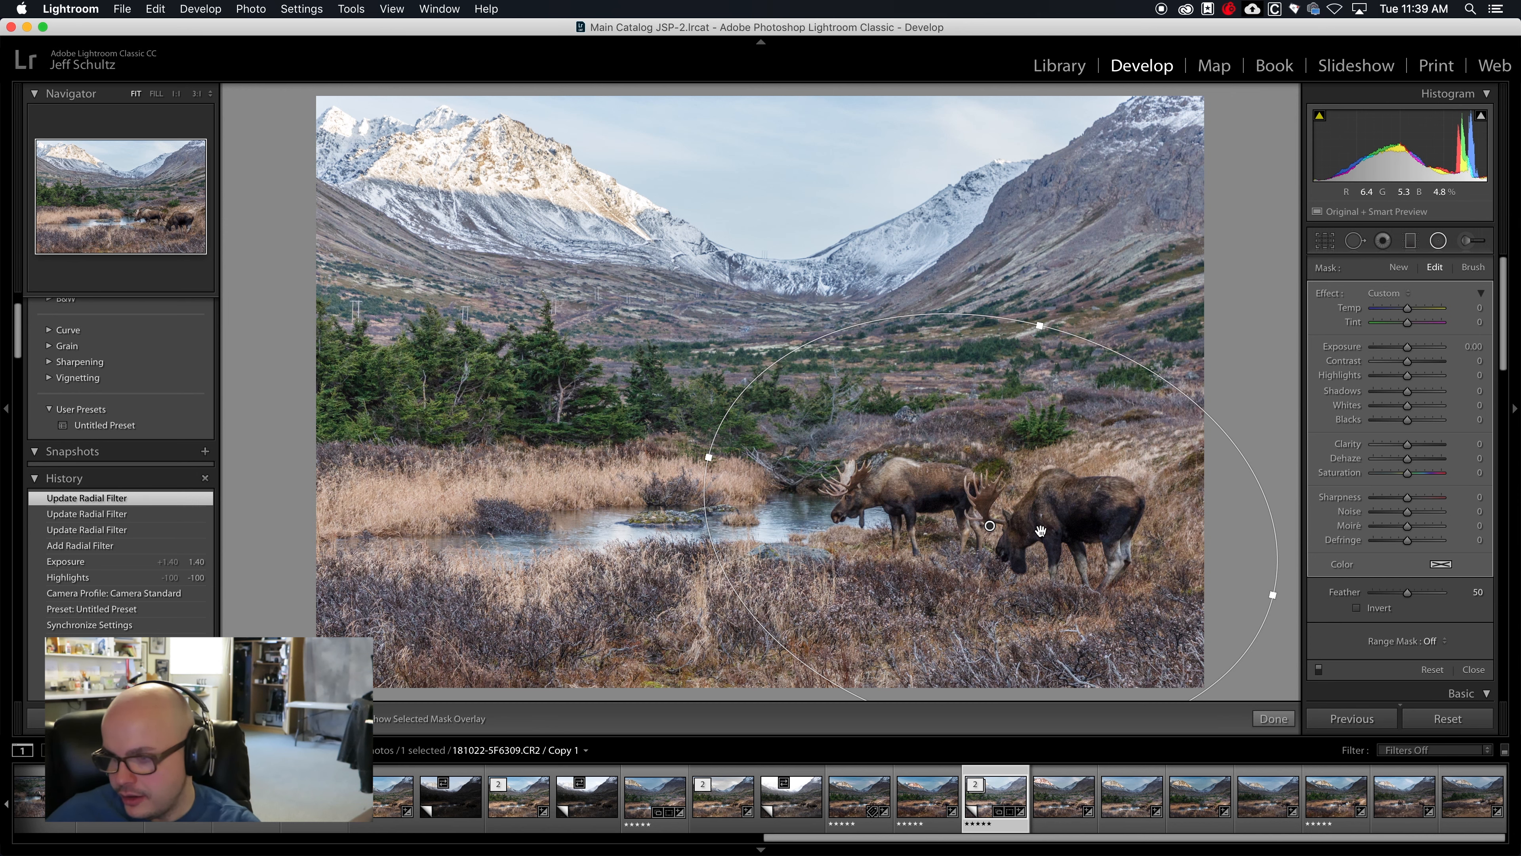
left_click_drag(1282, 615, 1287, 584)
left_click_drag(991, 531, 994, 525)
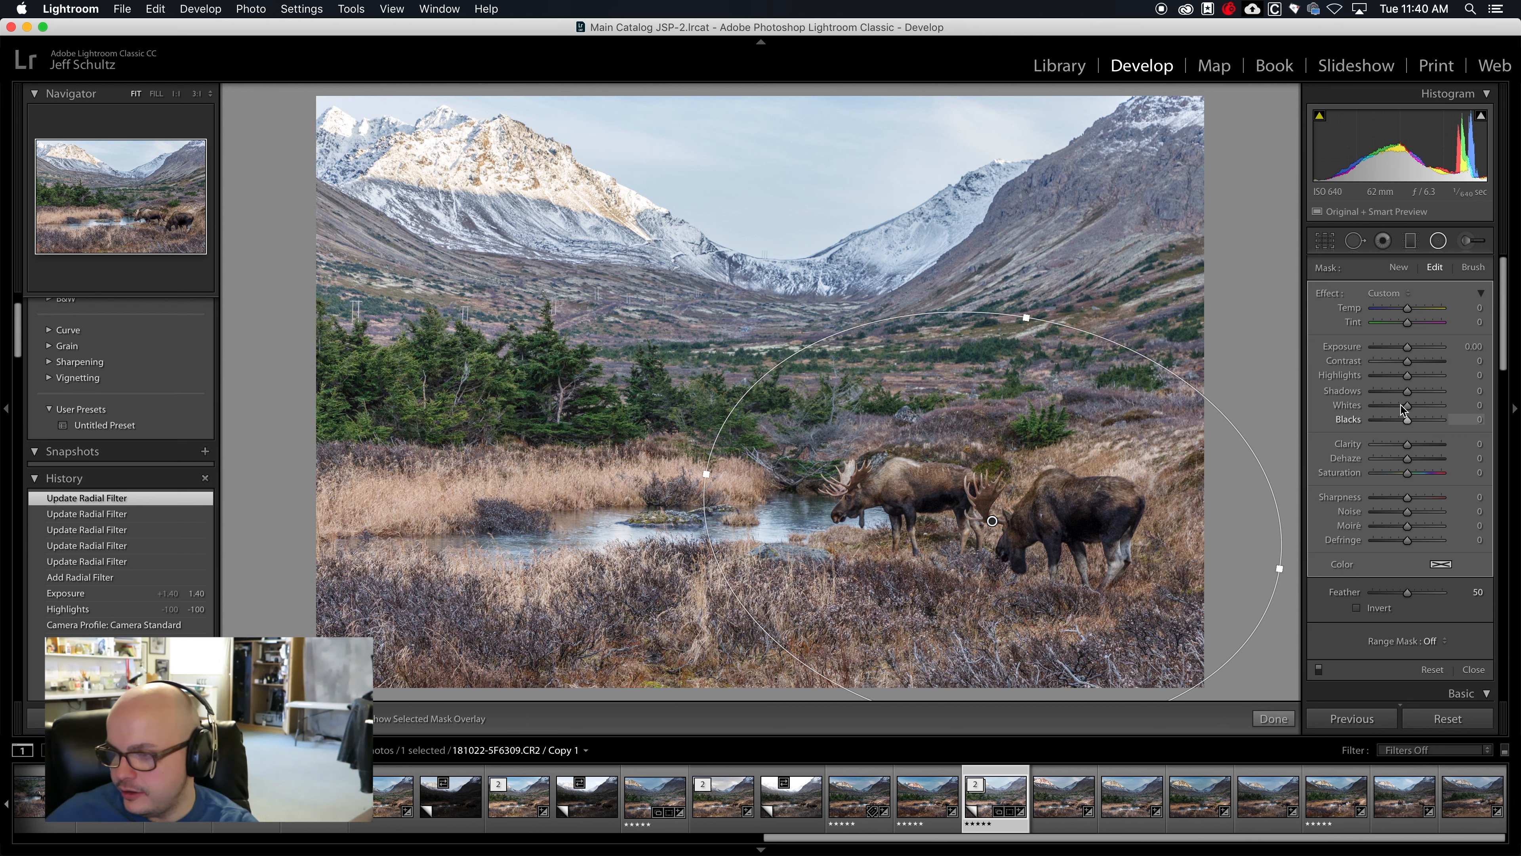
Lower the radial filter's Exposure to -3.60, try a Feather of 0, and set the Feather to 100
left_click_drag(1408, 347, 1377, 348)
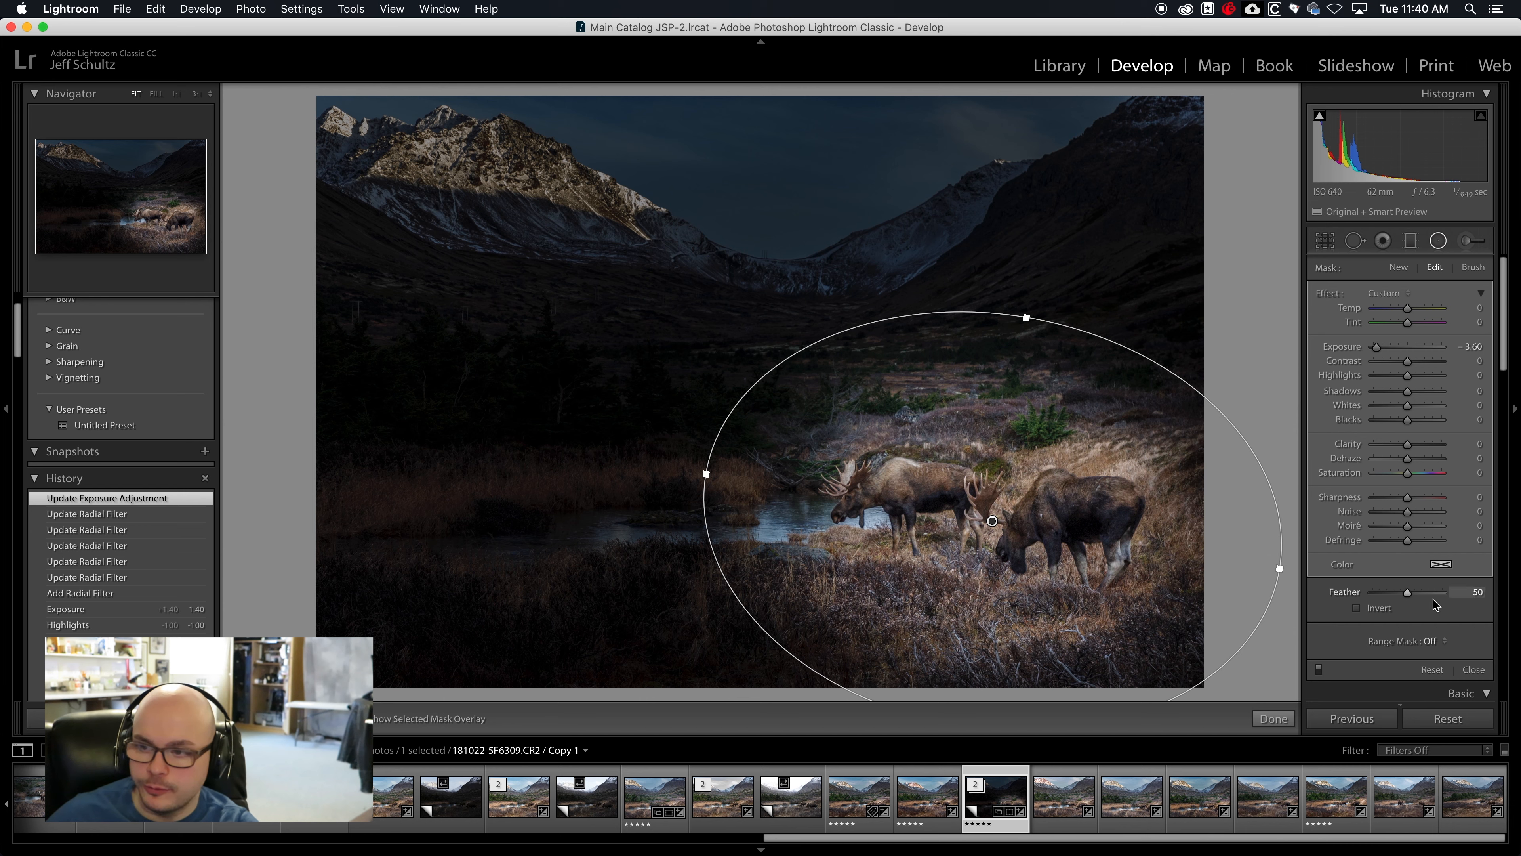
left_click_drag(1407, 599, 1333, 599)
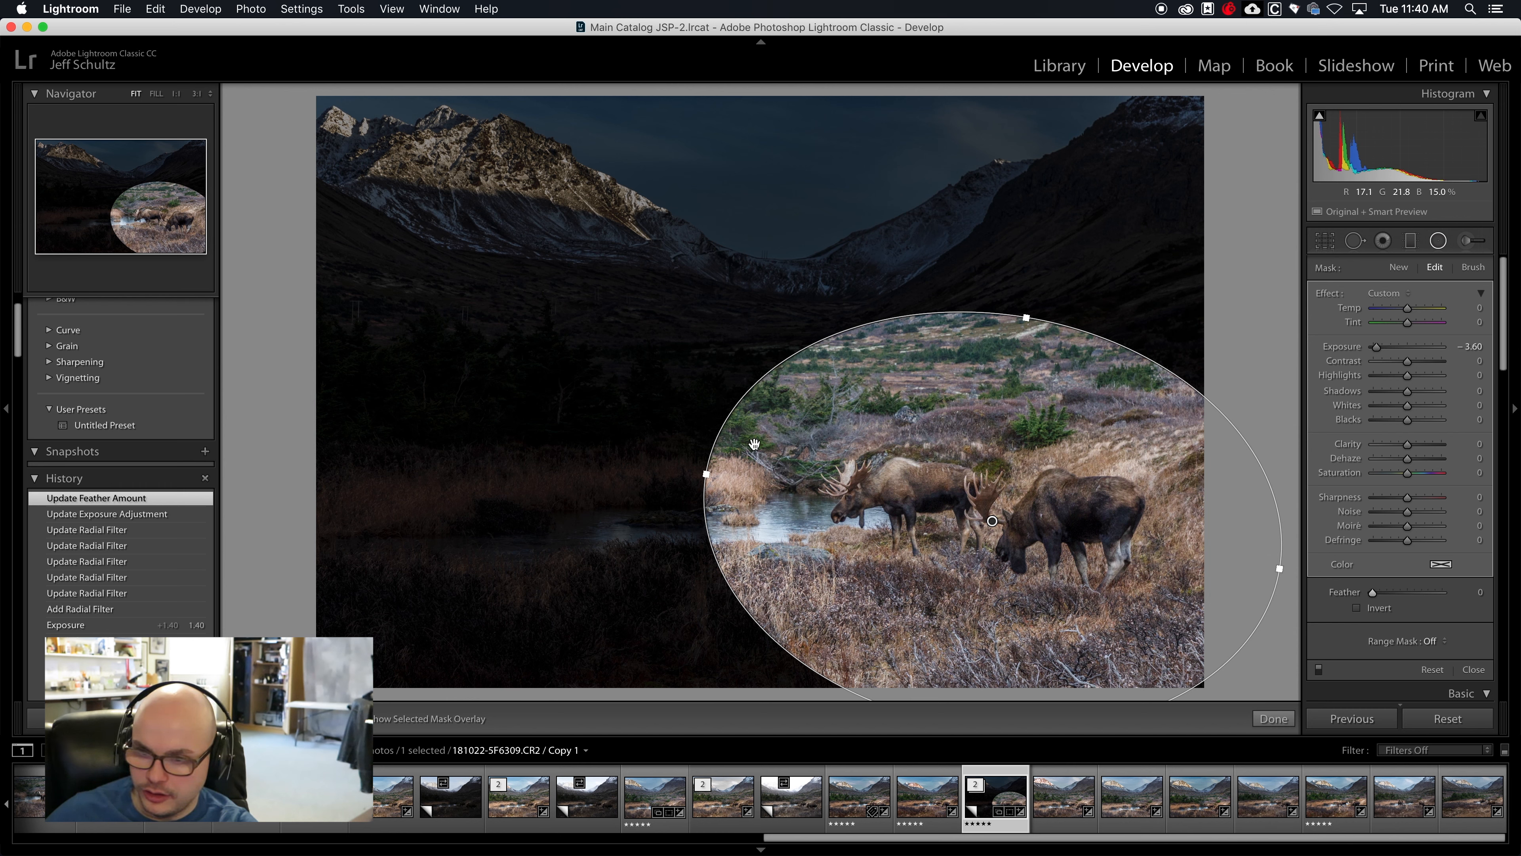
left_click_drag(1373, 592, 1463, 601)
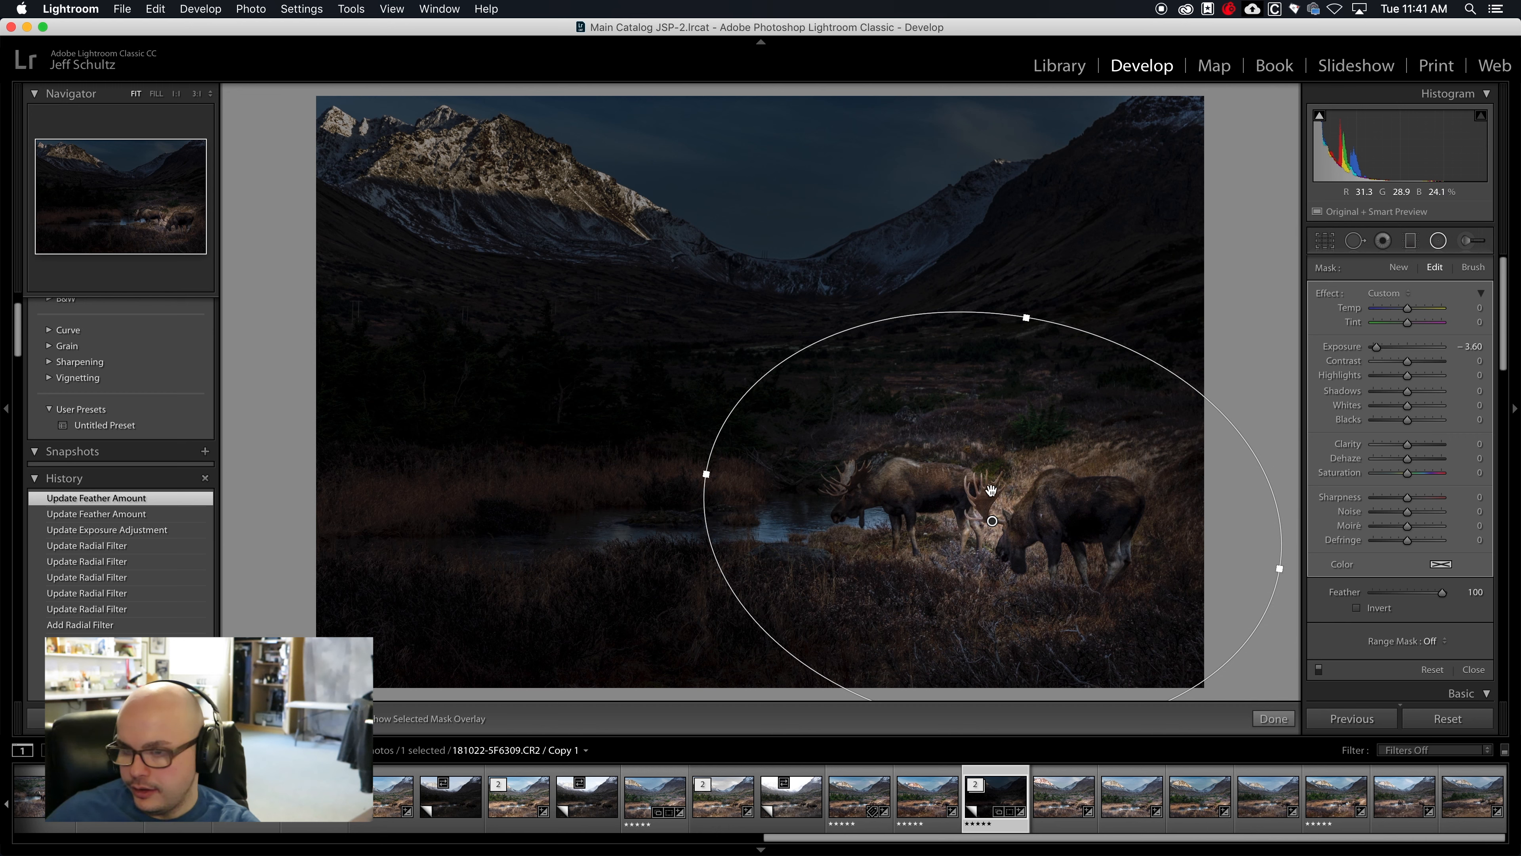
Nudge the radial filter slightly upward, set its Exposure to -0.90, and close the filter's settings
left_click_drag(988, 521, 987, 519)
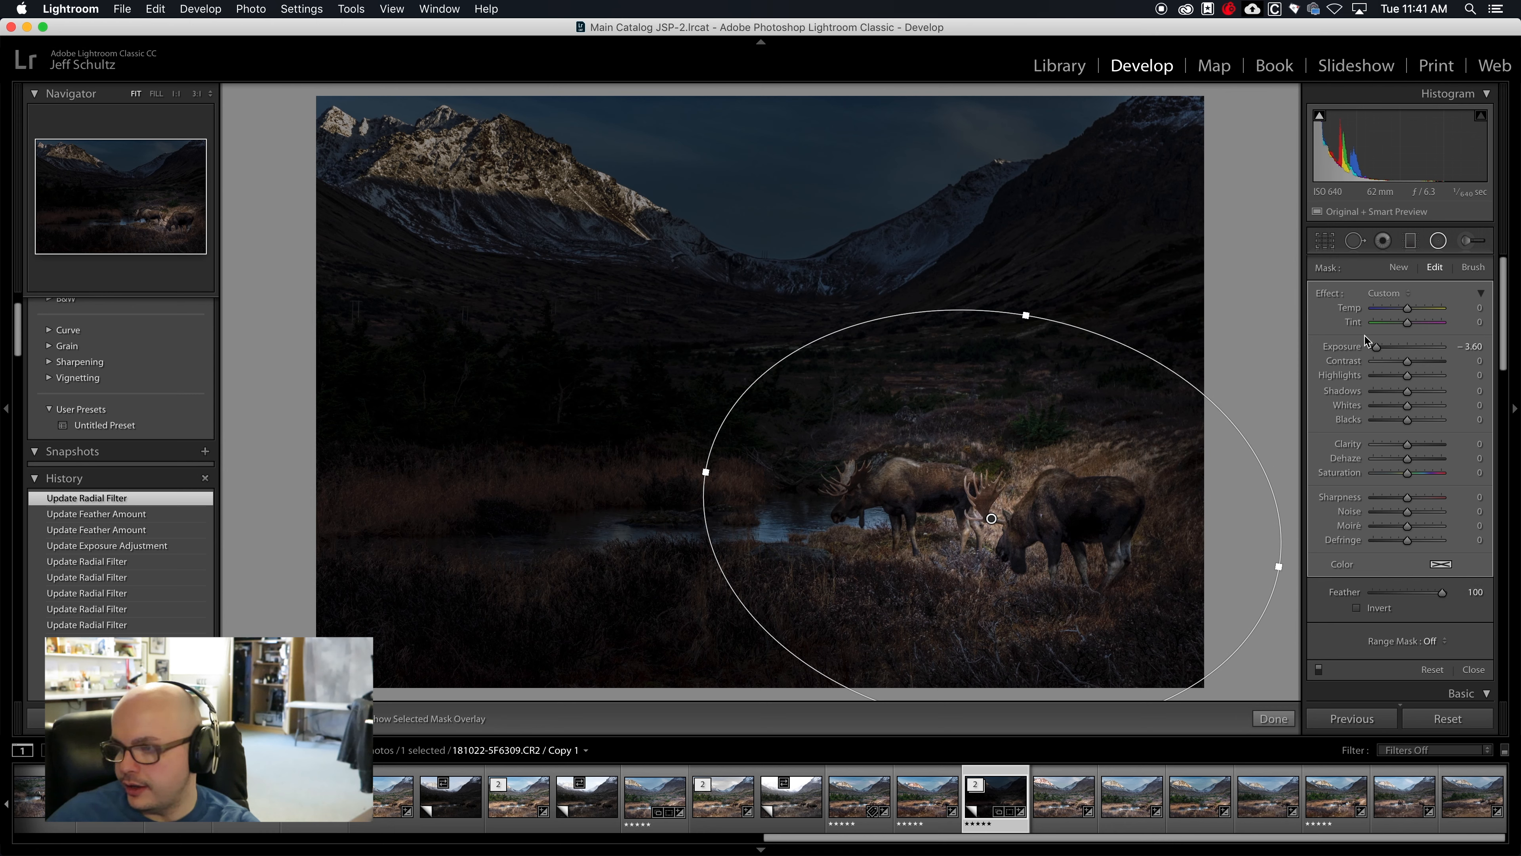
left_click_drag(1378, 347, 1400, 356)
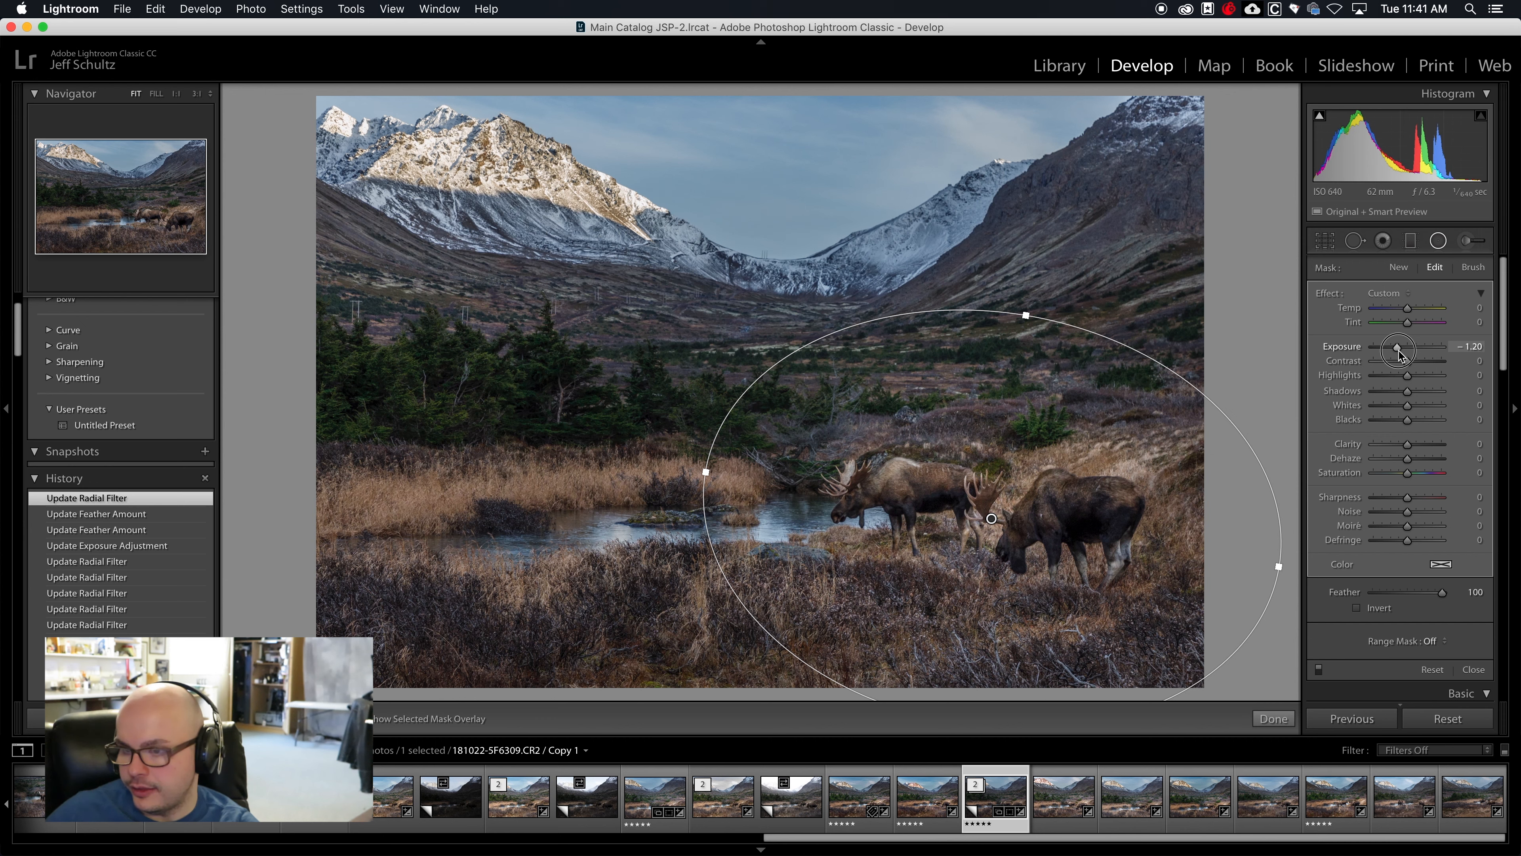
left_click_drag(1400, 354, 1403, 354)
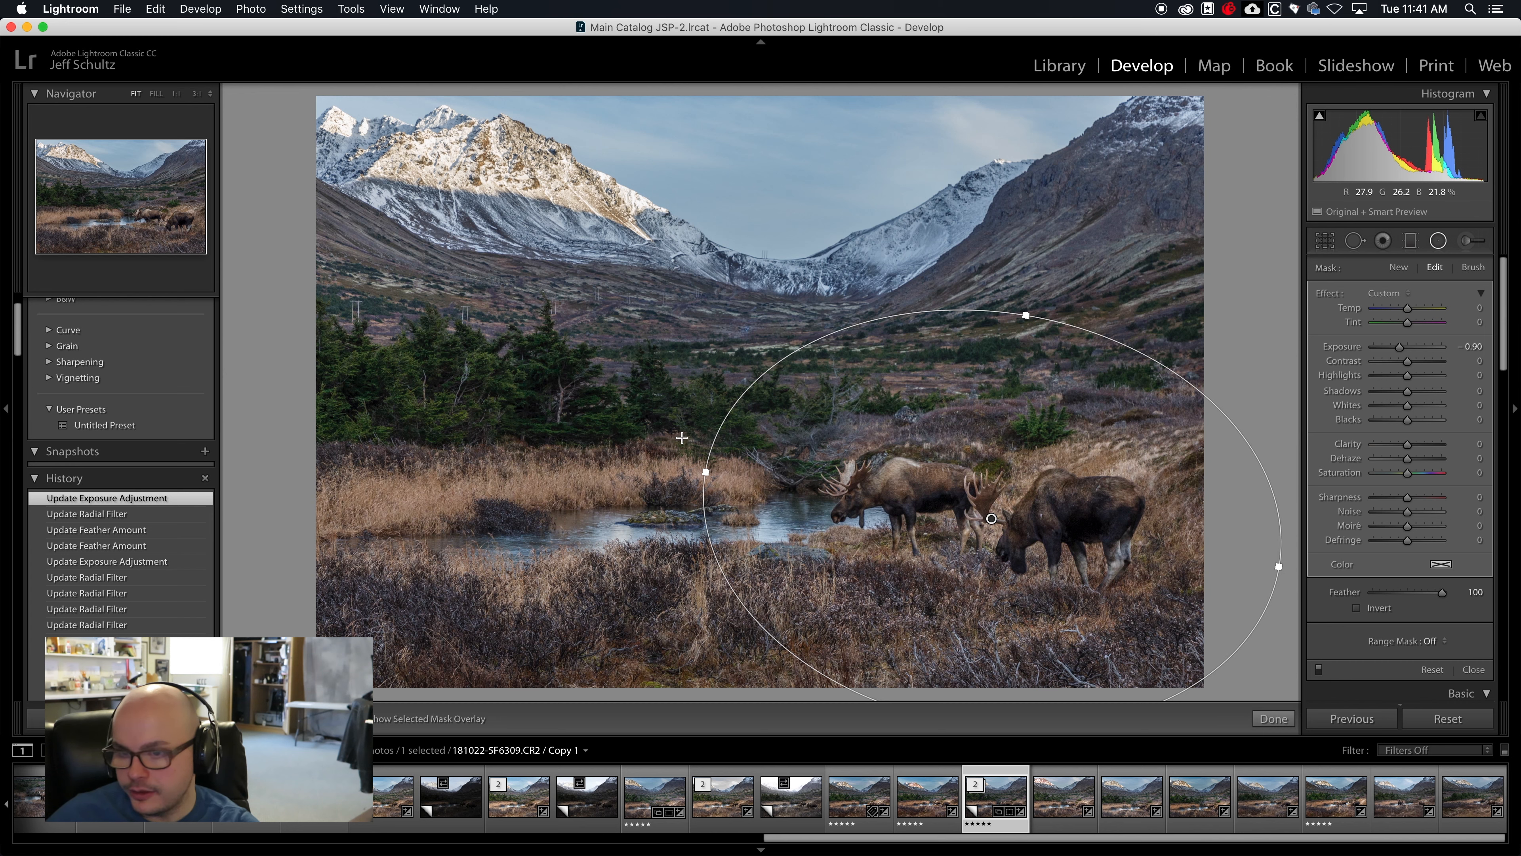
left_click(1438, 243)
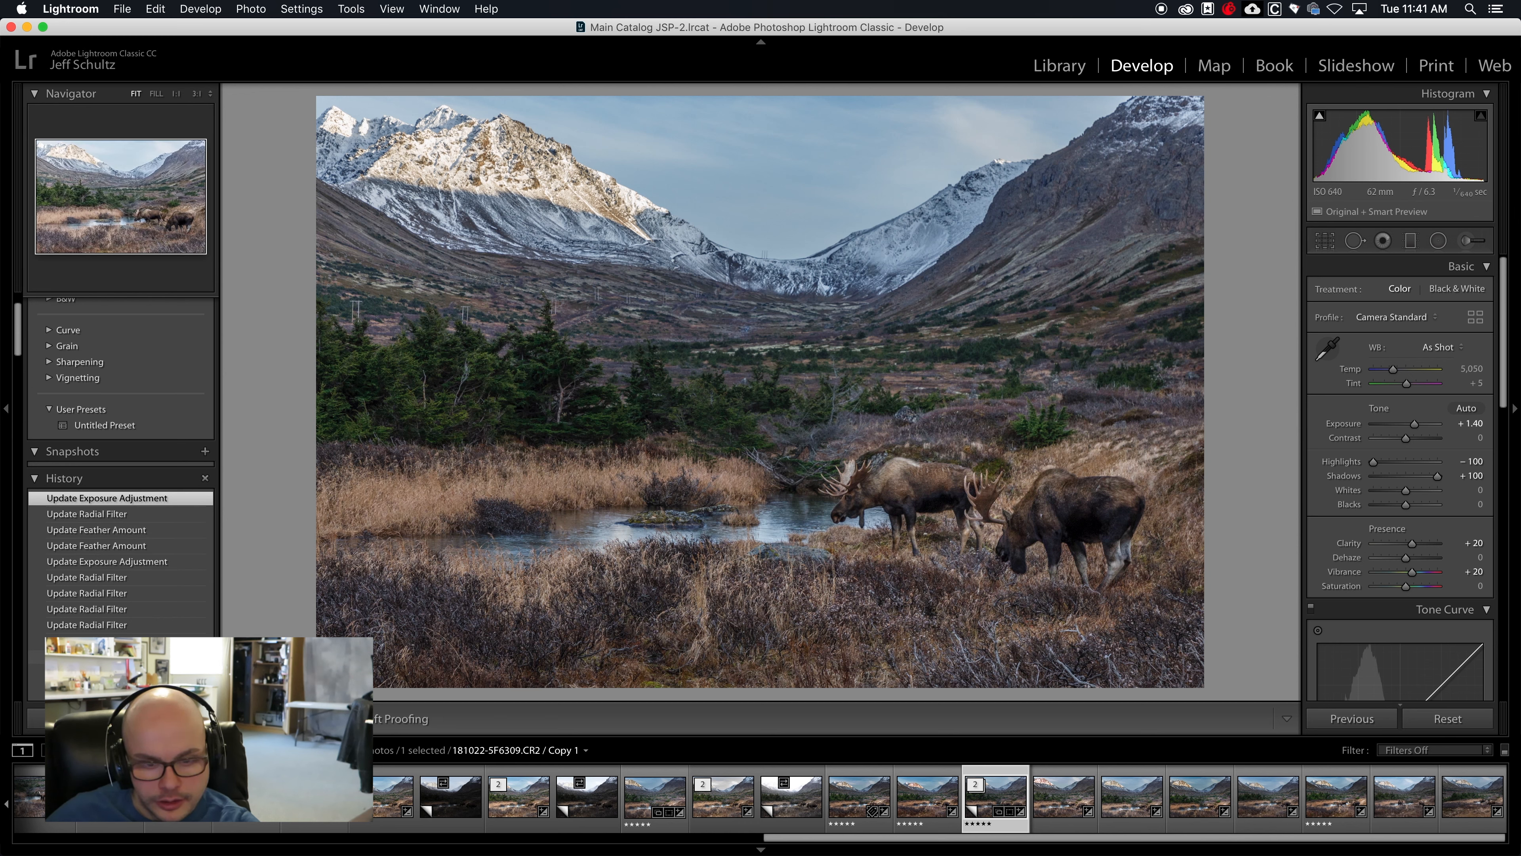
Compare the photo before and after the radial filter using its history states, and raise the overall Vibrance to +38
left_click(90, 673)
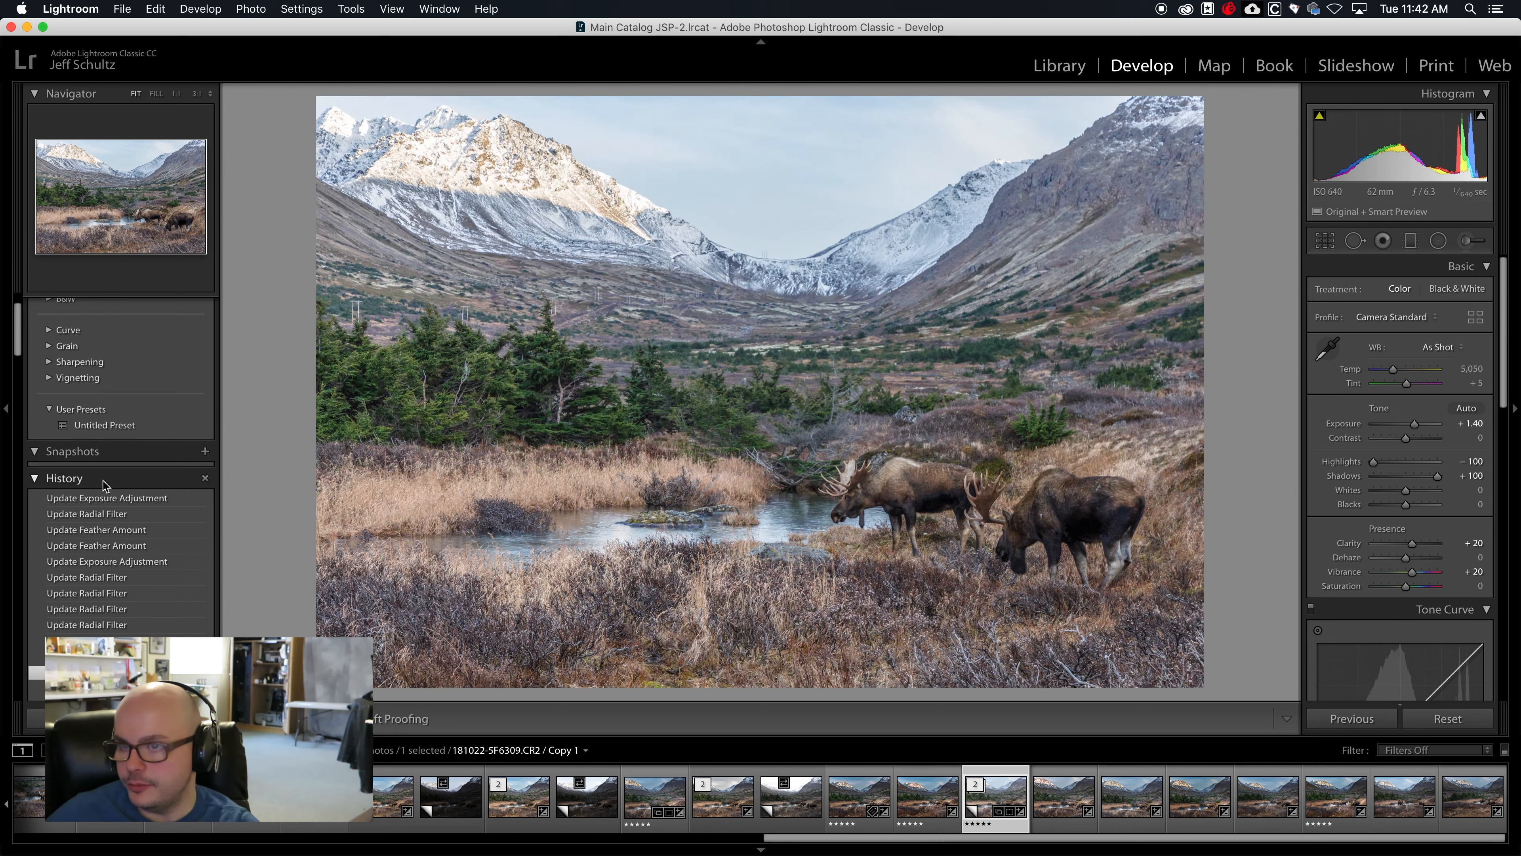
left_click(92, 498)
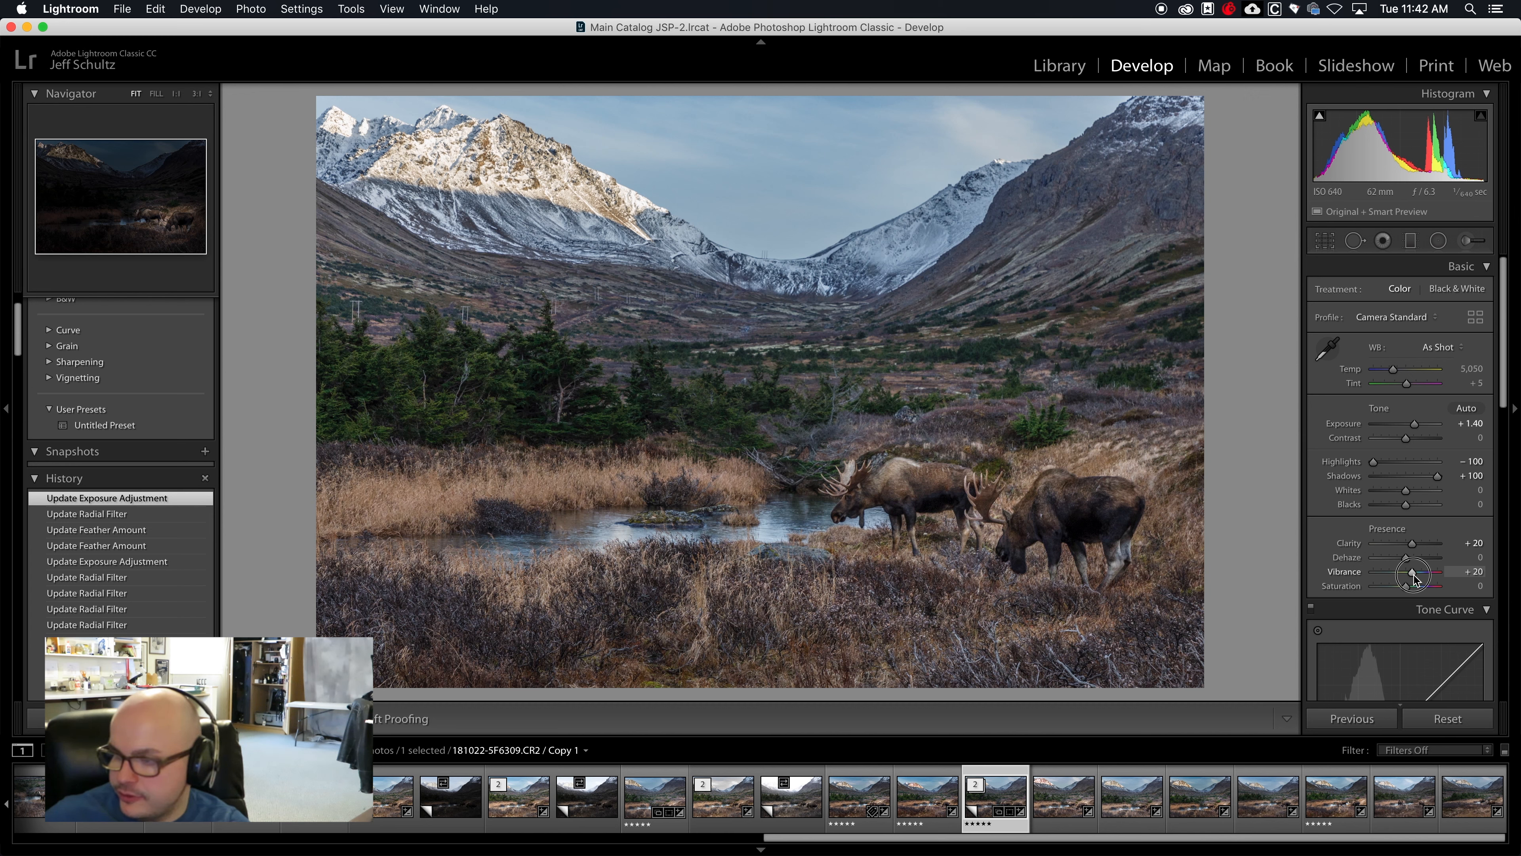
left_click_drag(1414, 579, 1419, 580)
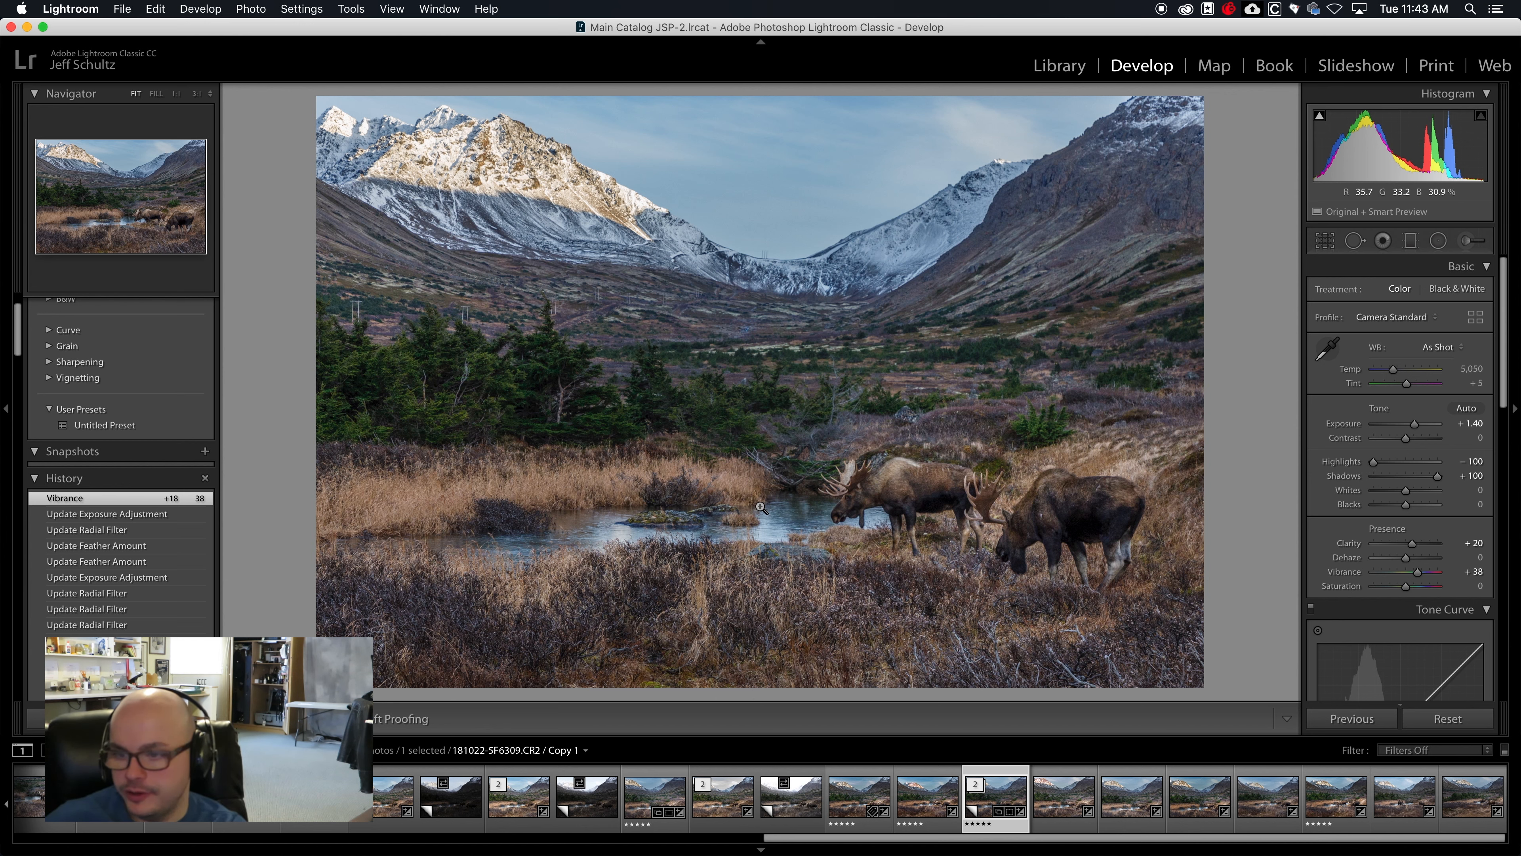
Compare the edit with the earlier Synchronize Settings history state below the first preset entry, and return to the latest Vibrance state
scroll(120, 440, "down", 15)
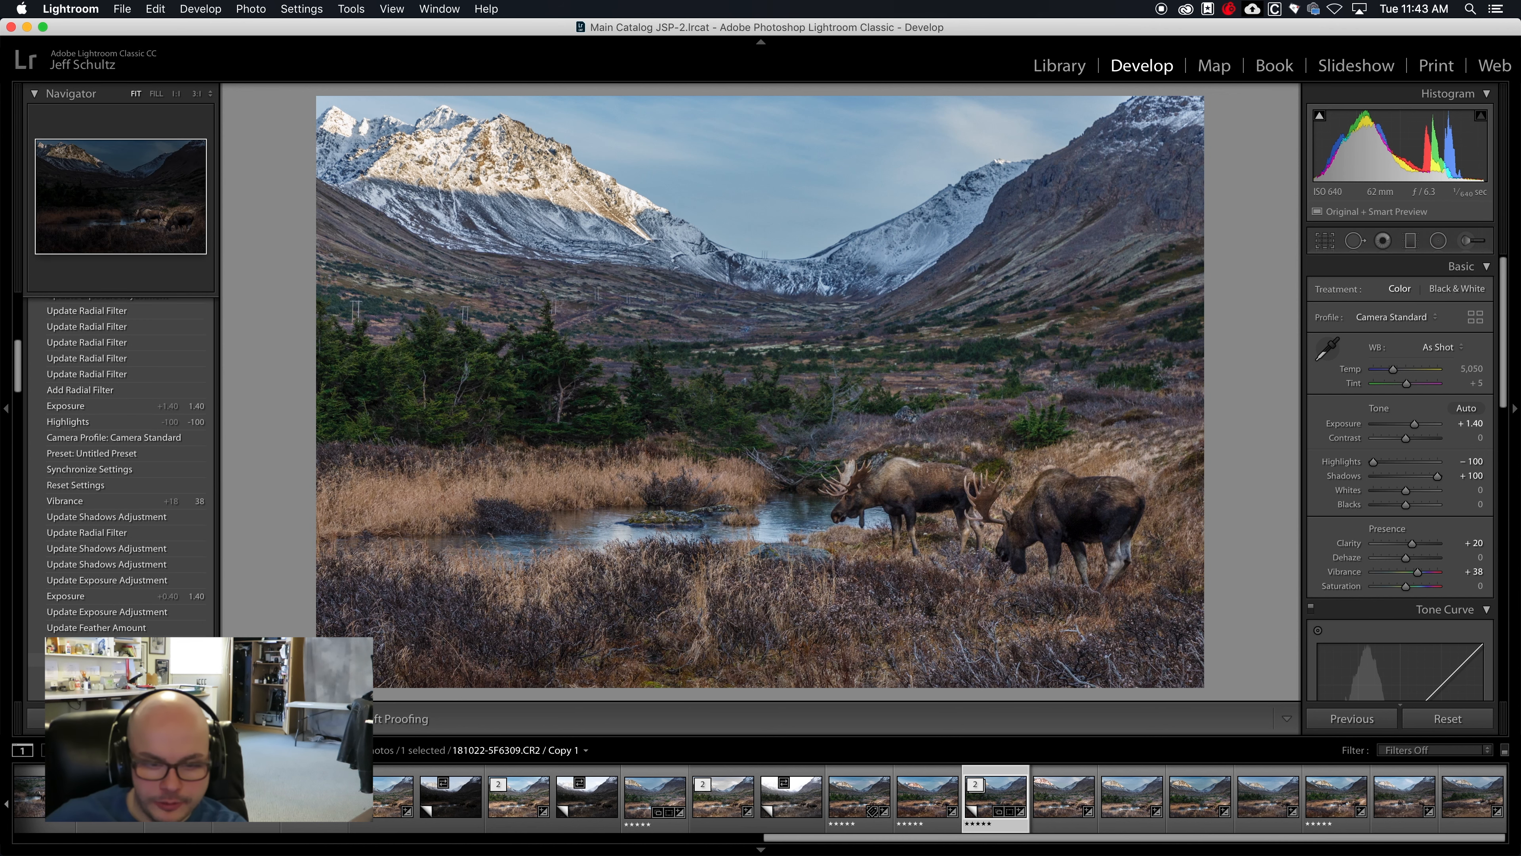
scroll(145, 577, "down", 5)
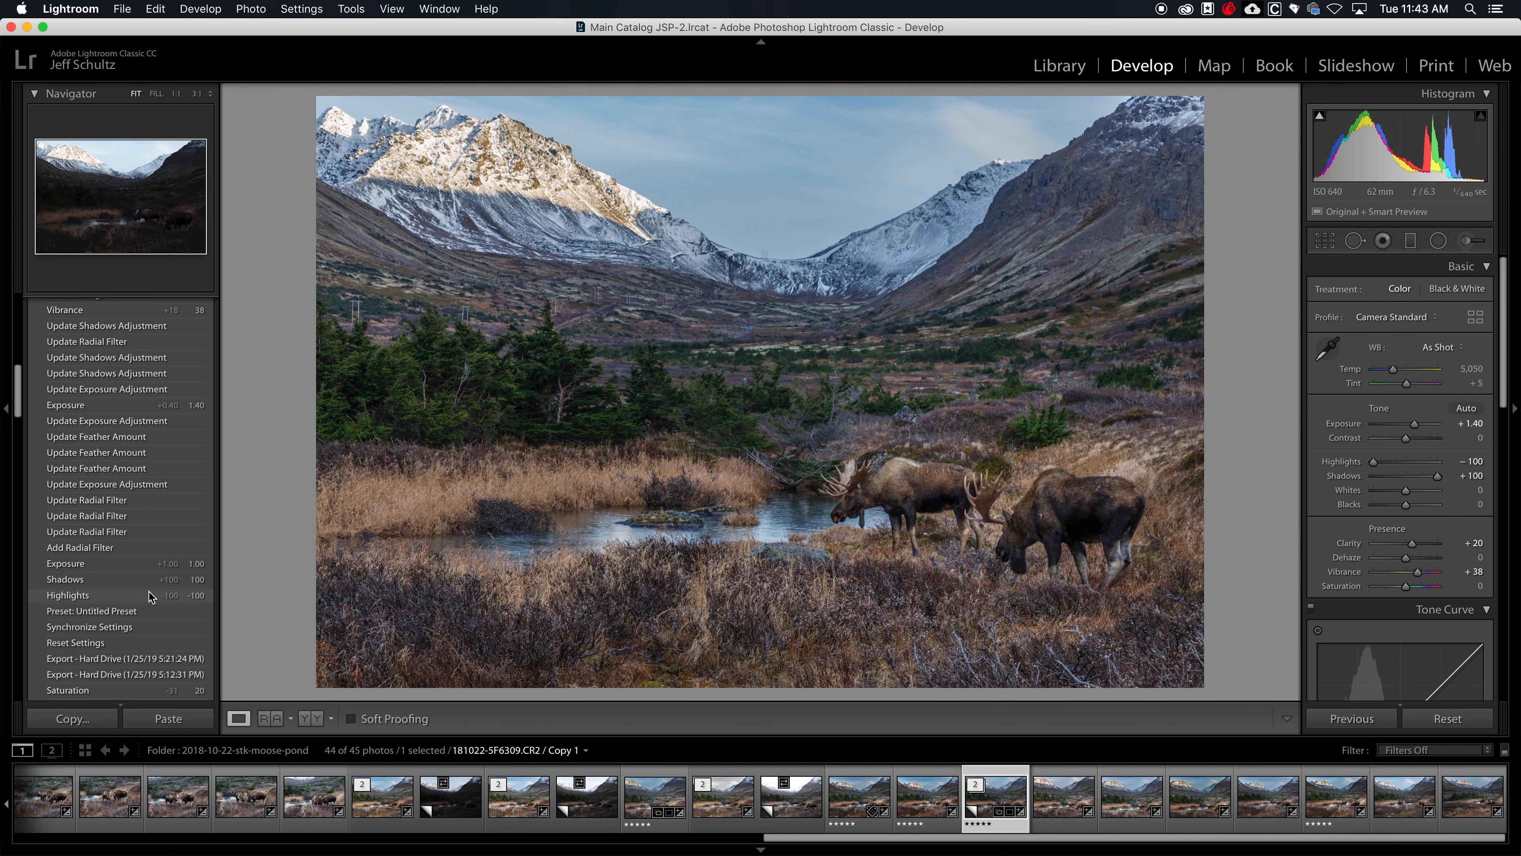
scroll(138, 573, "up", 4)
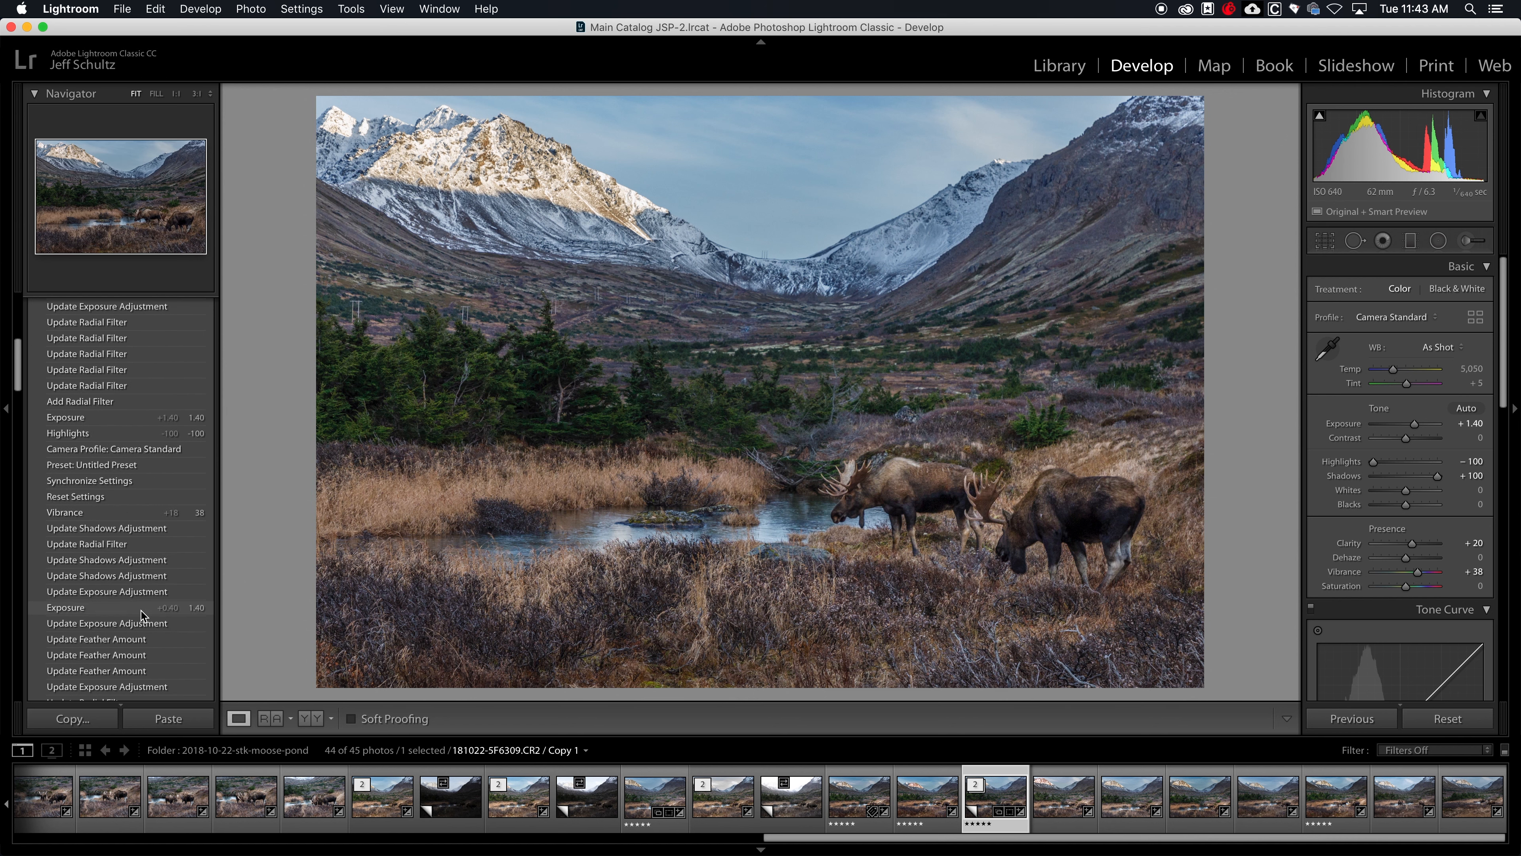
scroll(137, 569, "up", 4)
scroll(138, 567, "down", 1)
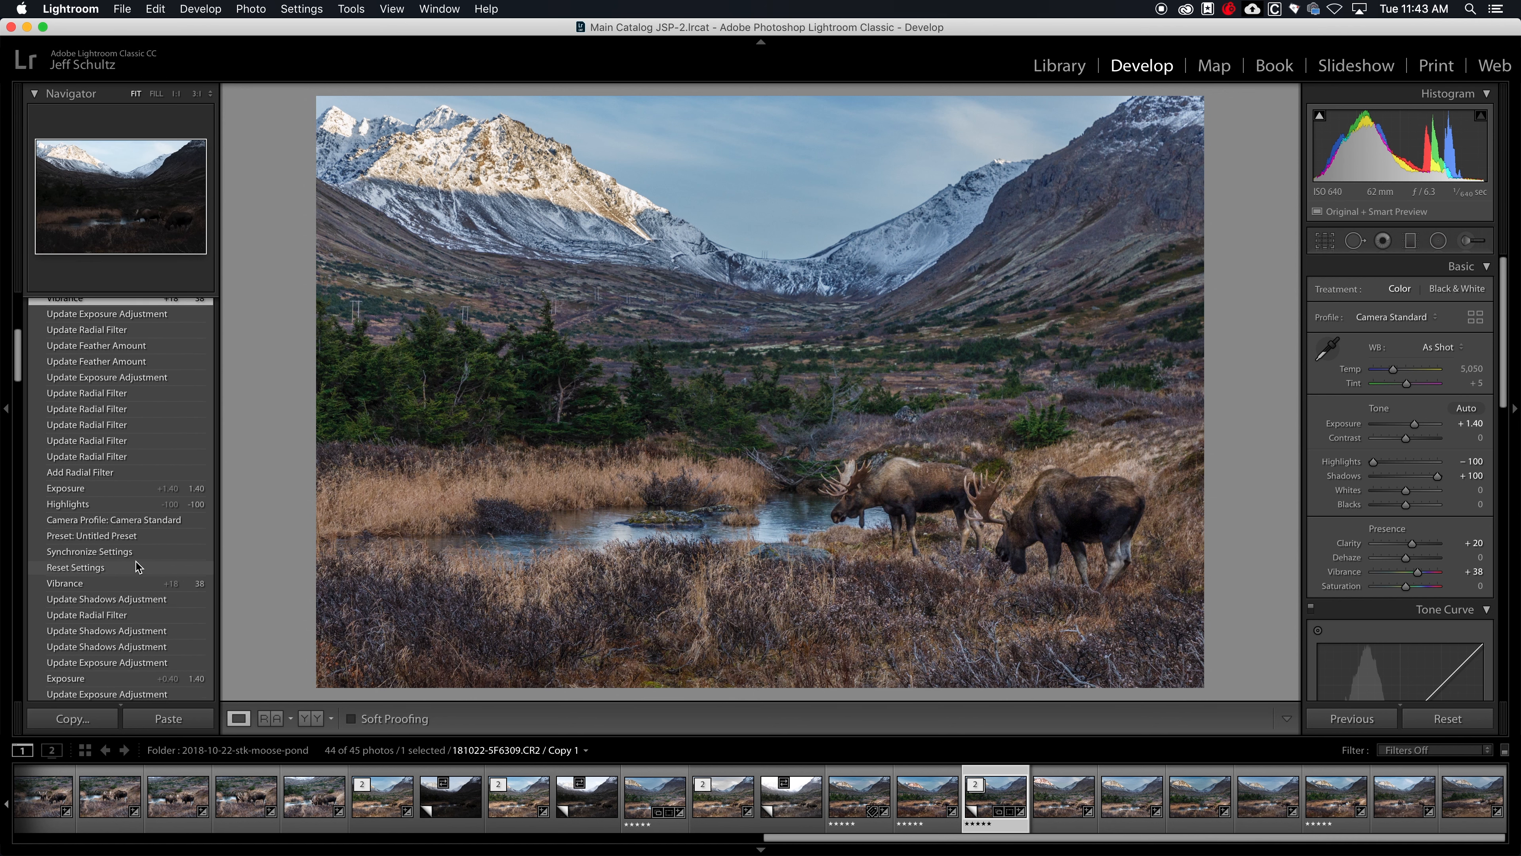
scroll(136, 562, "down", 4)
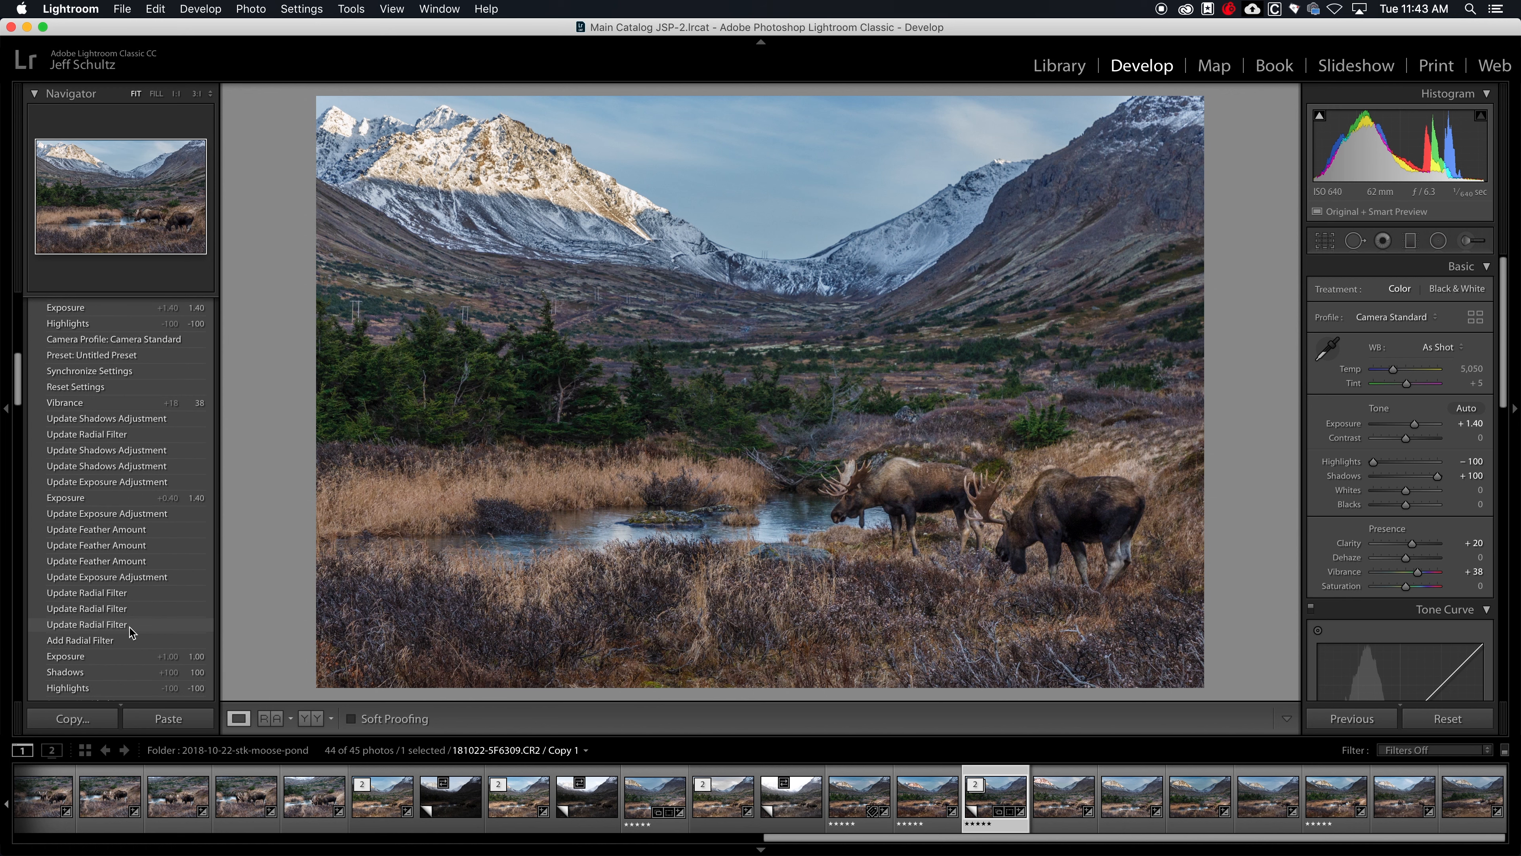
scroll(127, 646, "down", 3)
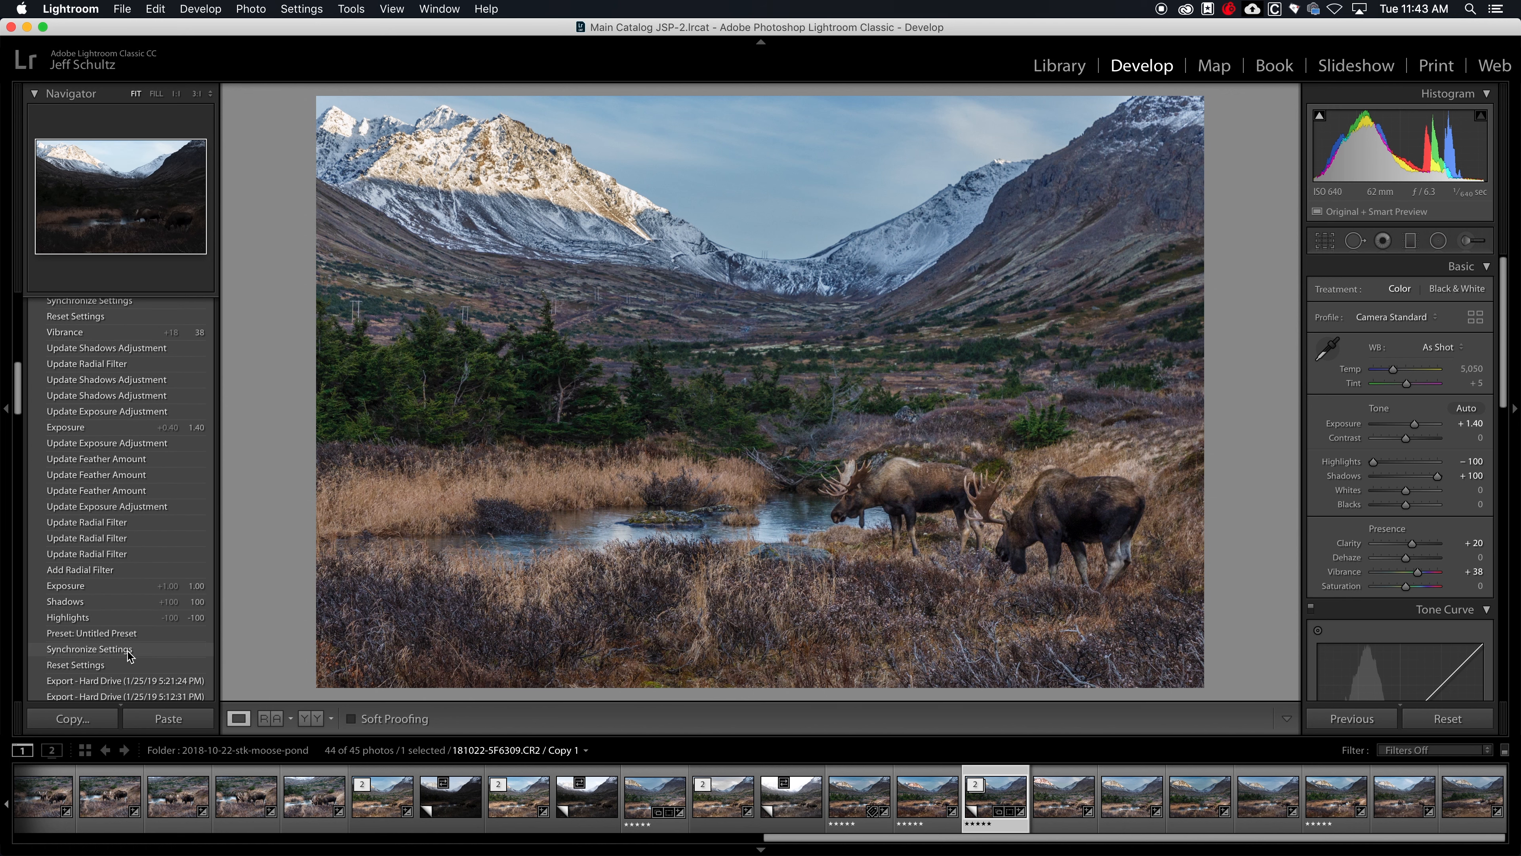
left_click(128, 652)
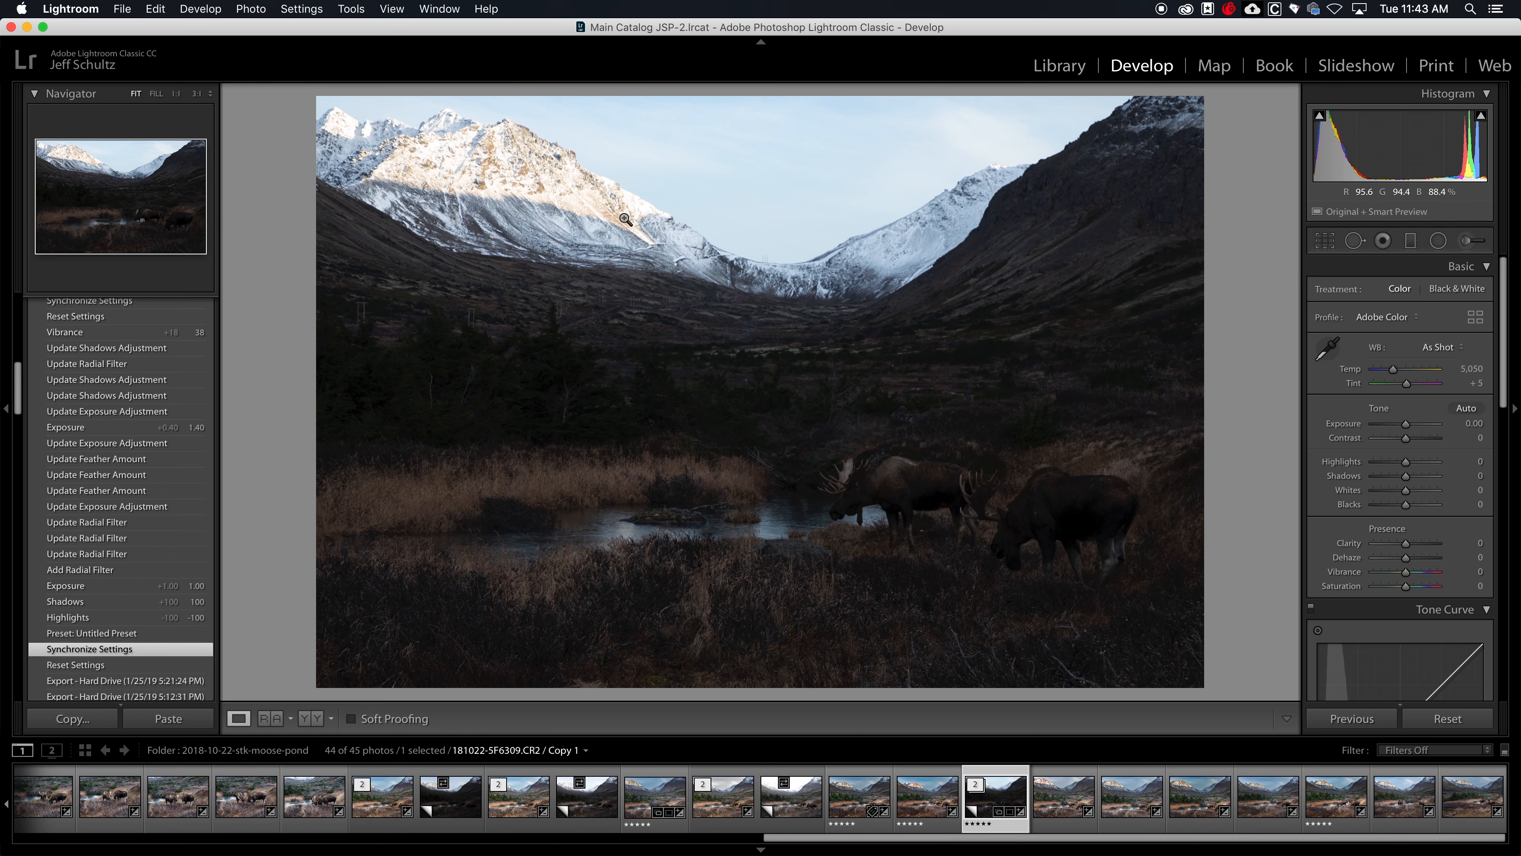
scroll(176, 496, "up", 8)
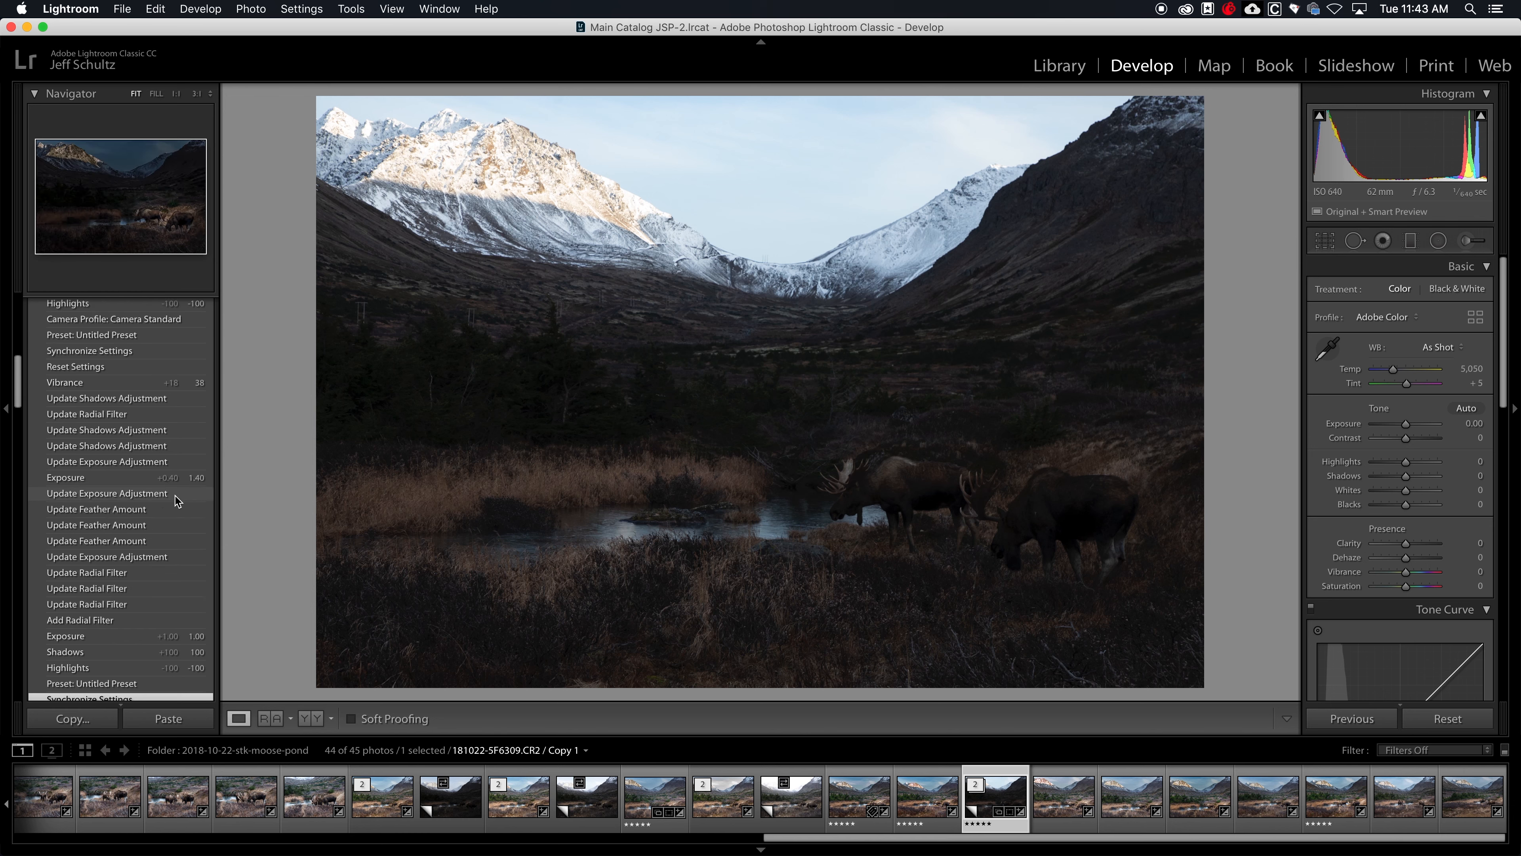
scroll(176, 500, "up", 5)
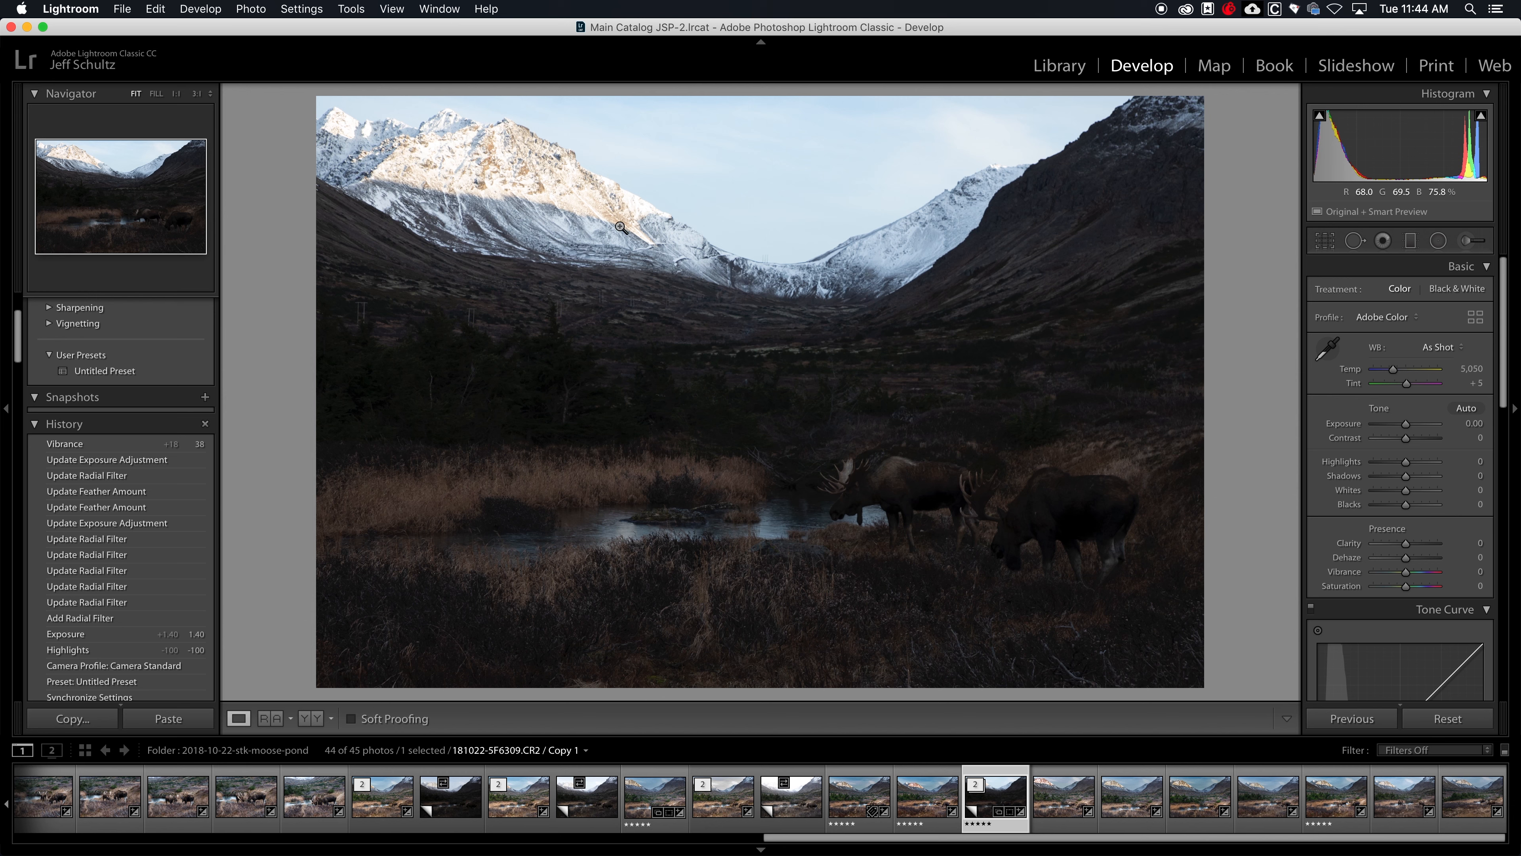
left_click(91, 449)
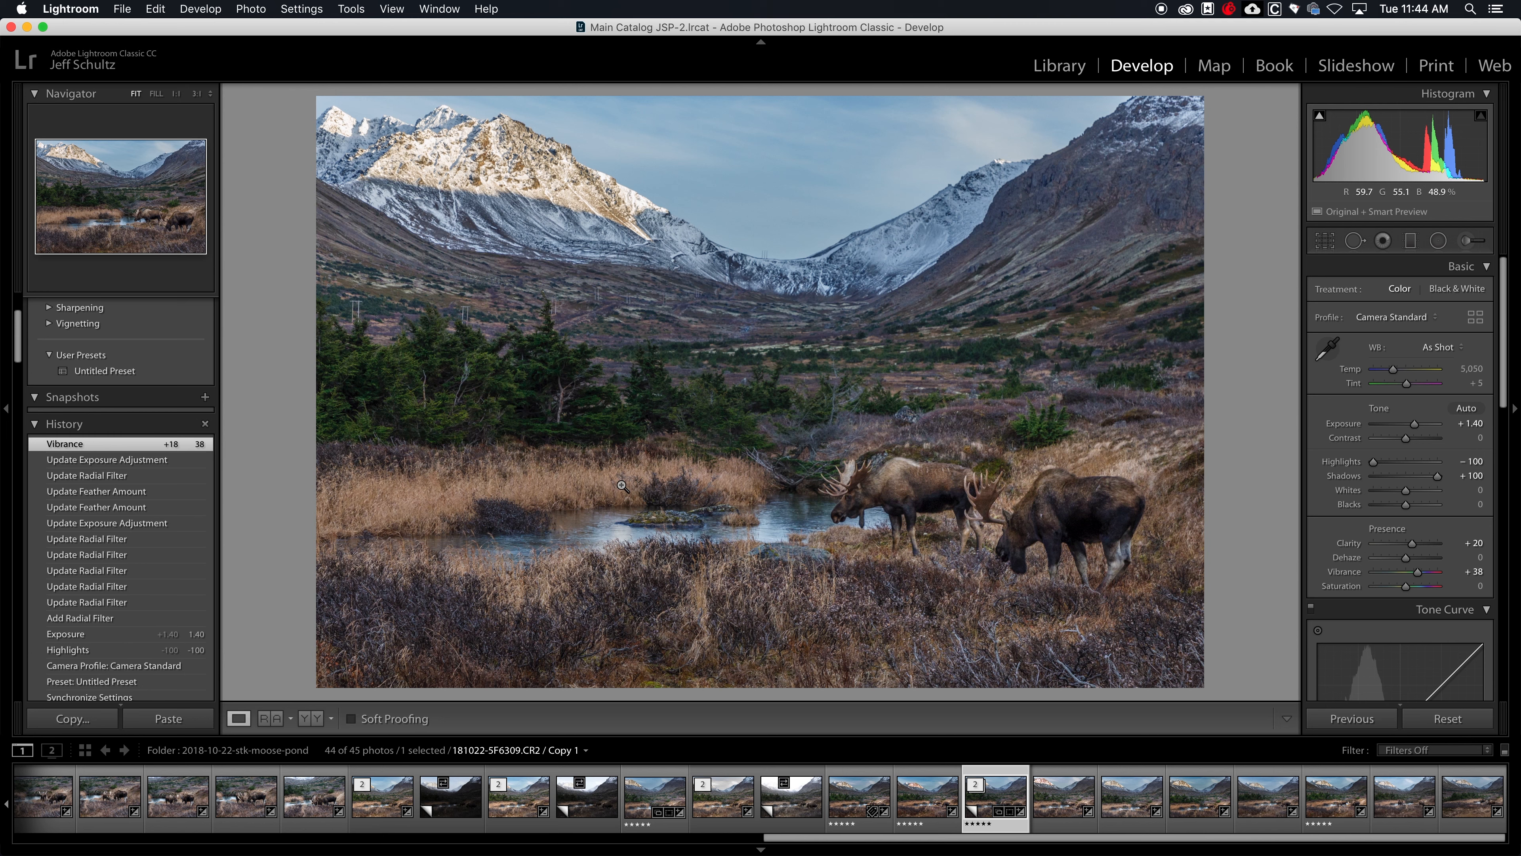
Set the photo's white balance Temp to 4,950 and its Vibrance to +40
left_click(1469, 369)
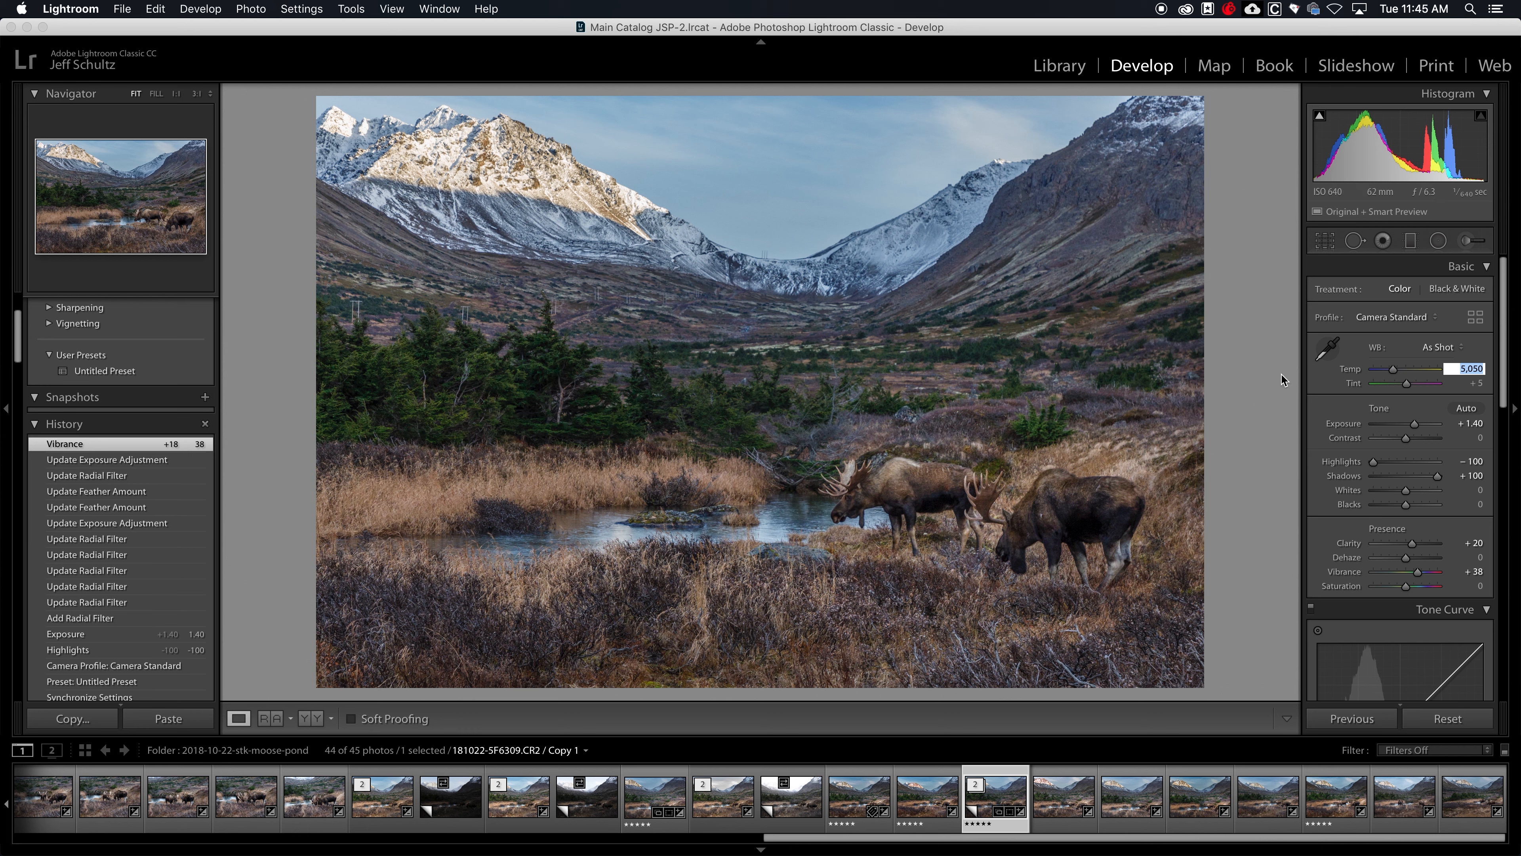
left_click(1465, 371)
left_click(1465, 370)
key("Down")
key("Down")
key("Down")
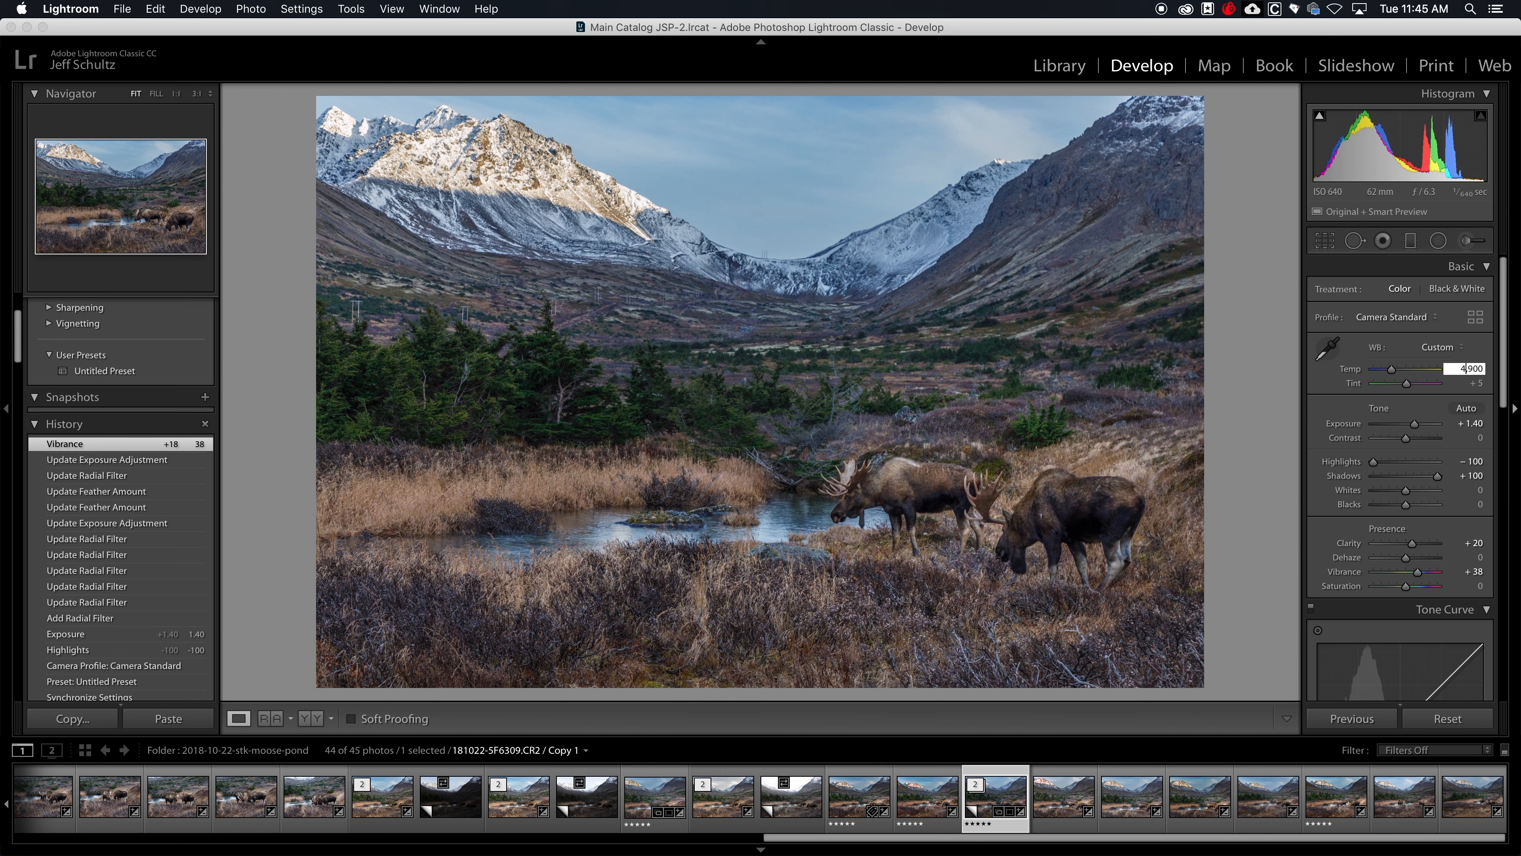
key("Return")
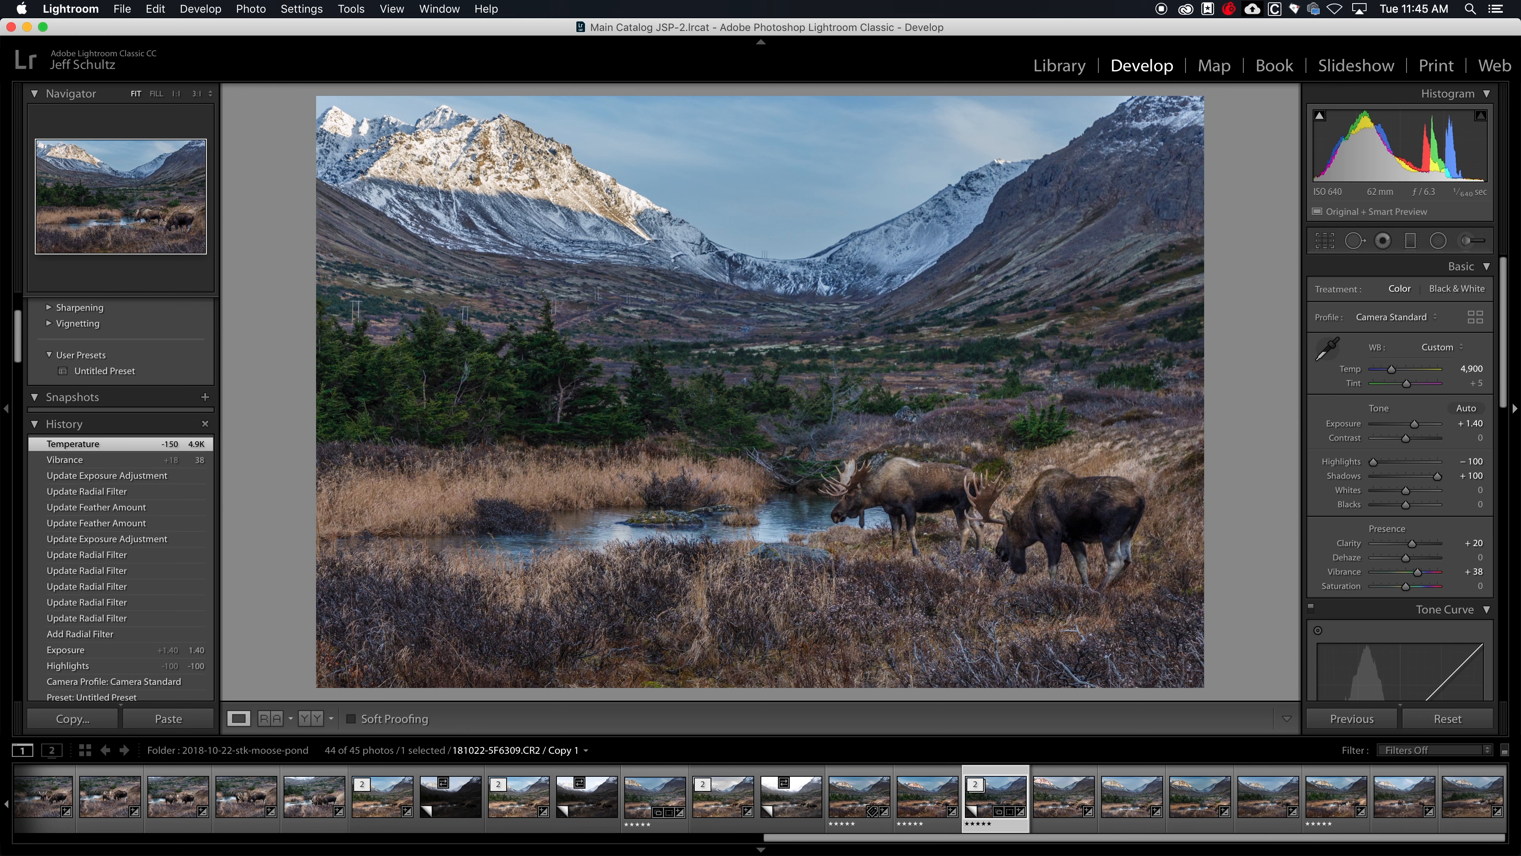
left_click(1476, 369)
key("Up")
key("Return")
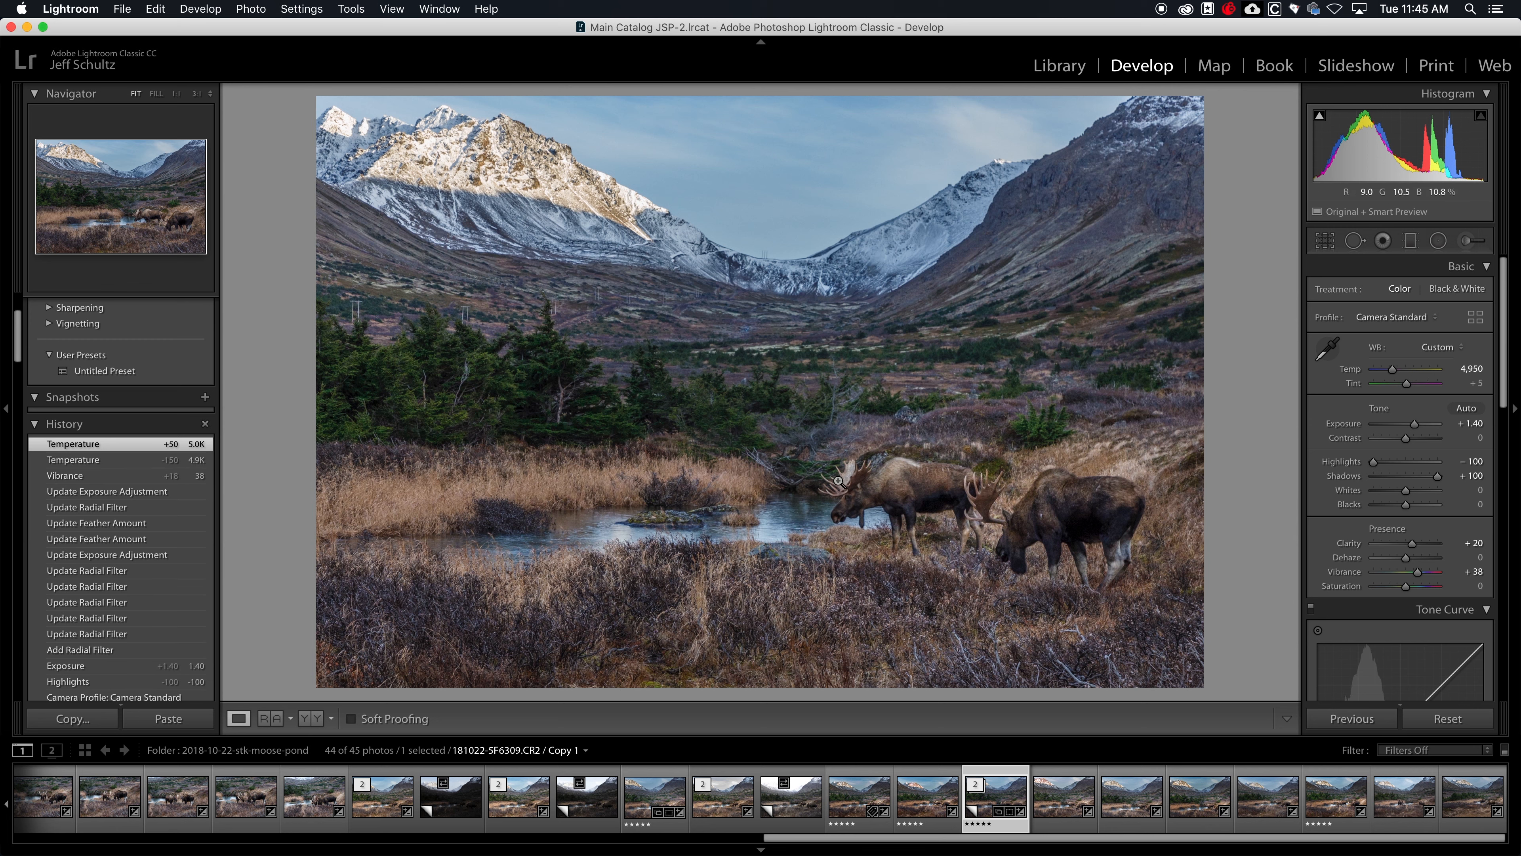
left_click(1472, 572)
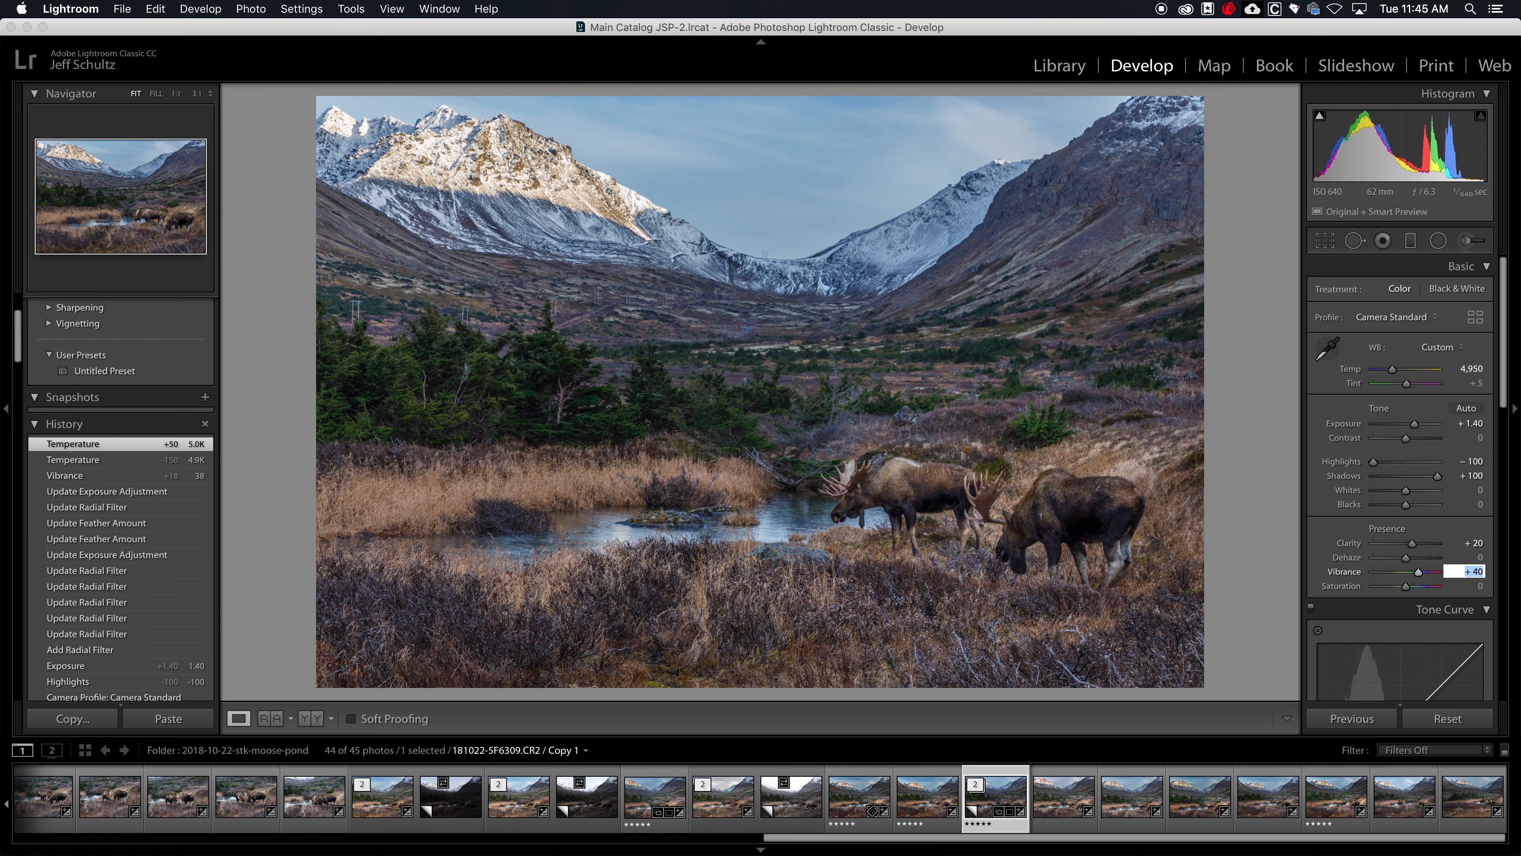
key("Return")
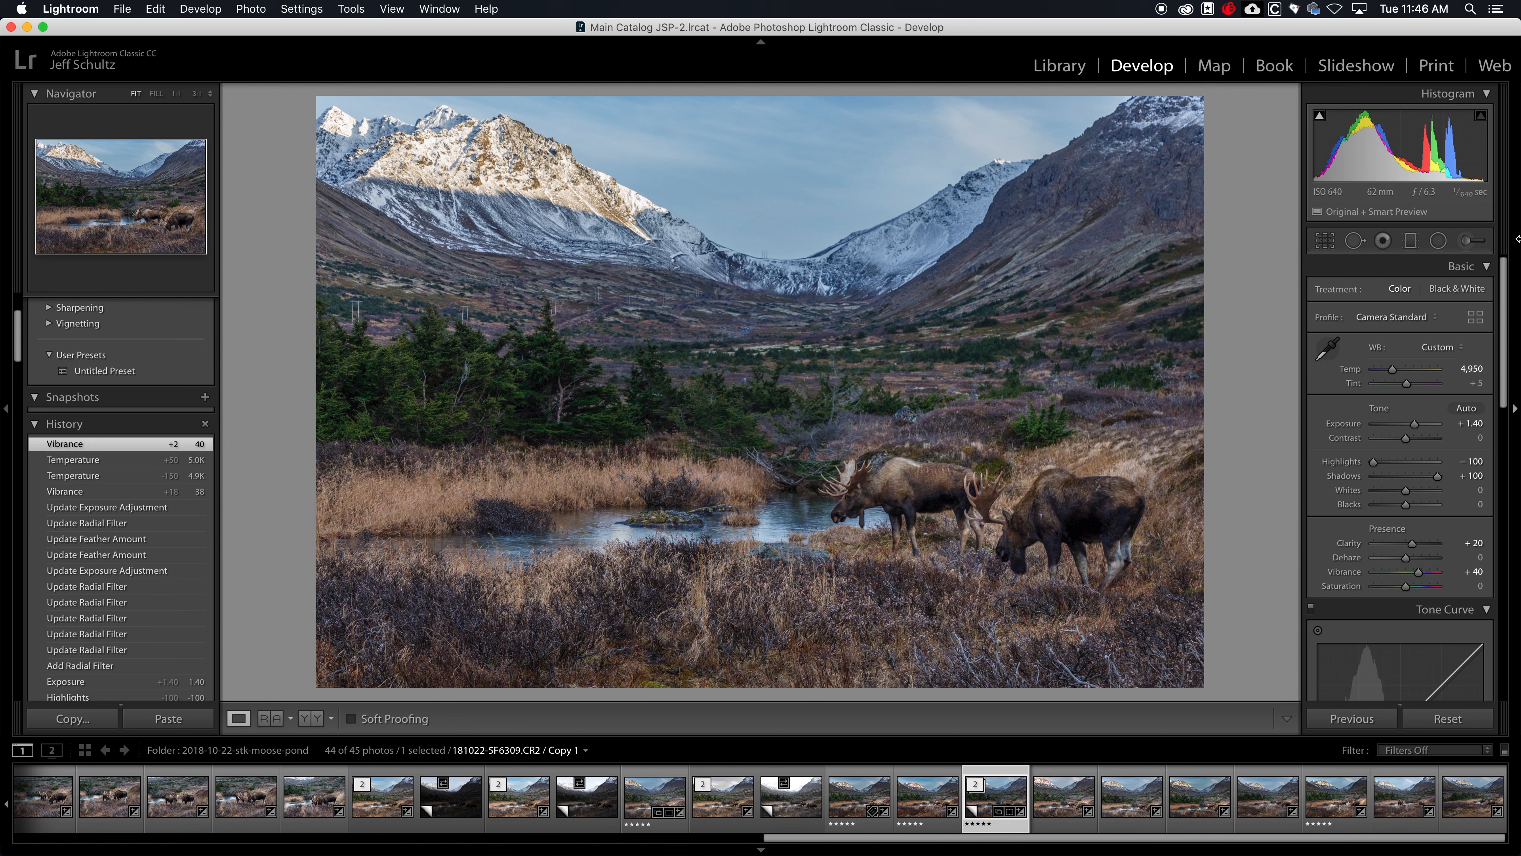
Add a slanted graduated filter from the sky down across the mountains and lower its Exposure to -2.65
left_click(1410, 240)
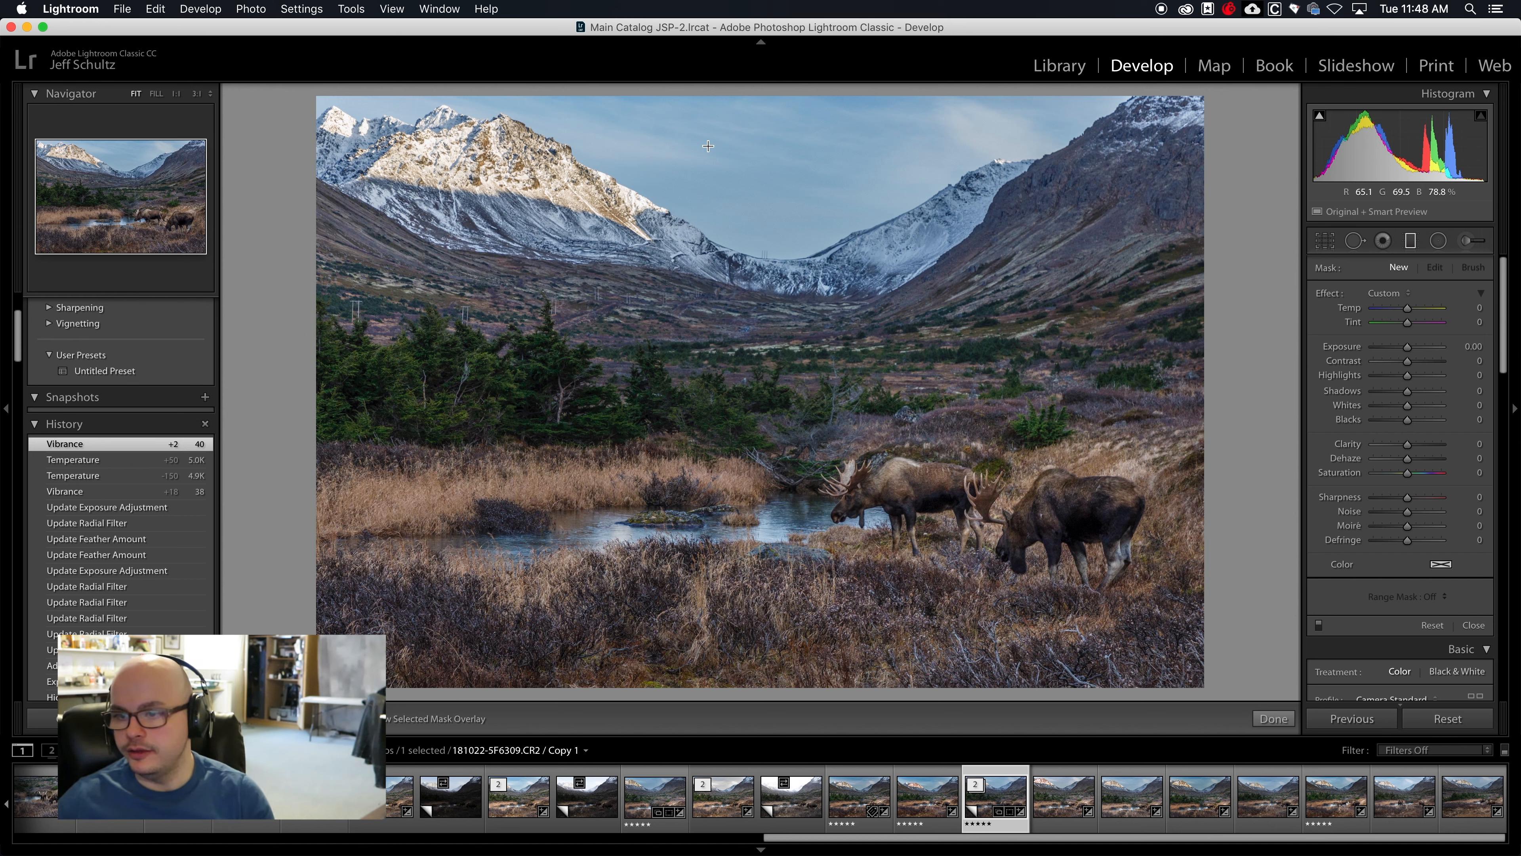
left_click_drag(712, 173, 665, 376)
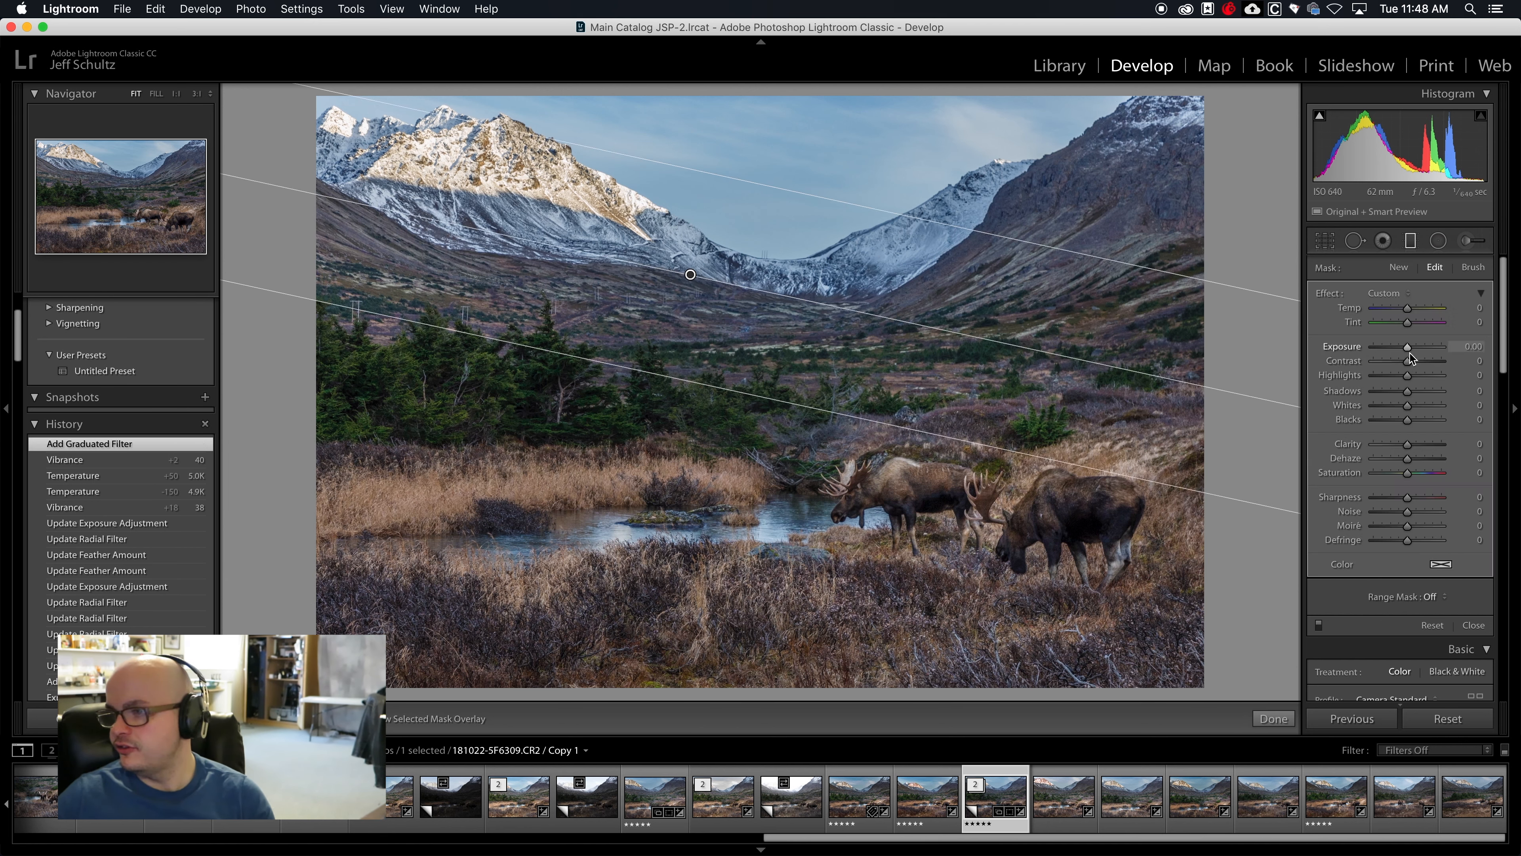
left_click_drag(1409, 353, 1384, 353)
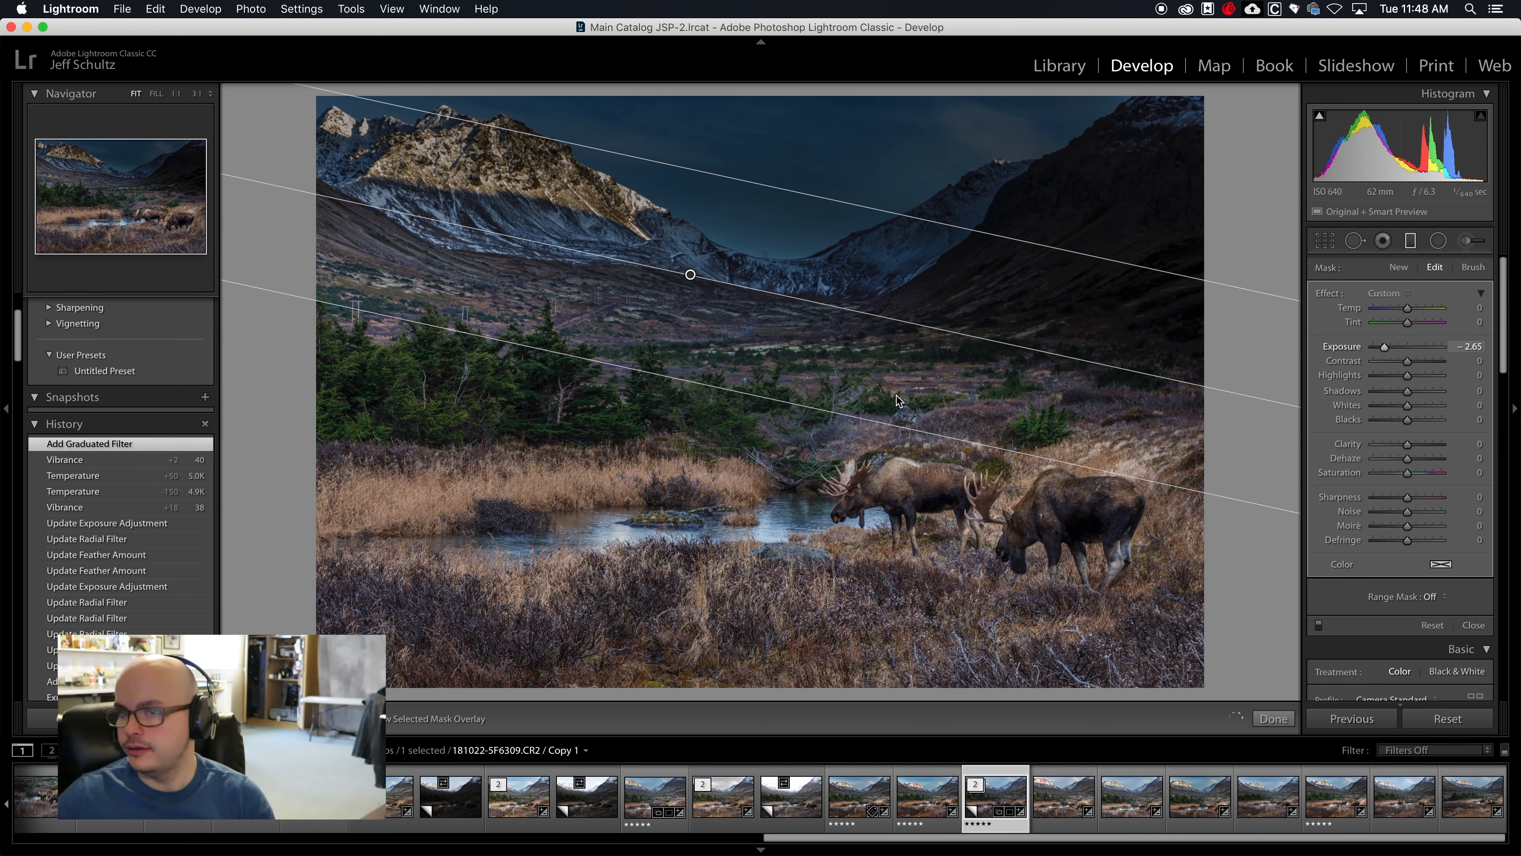
Rotate the graduated filter to a gentler slant, test narrow and wide gradients, and place its centre line over the distant mountains
left_click(688, 273)
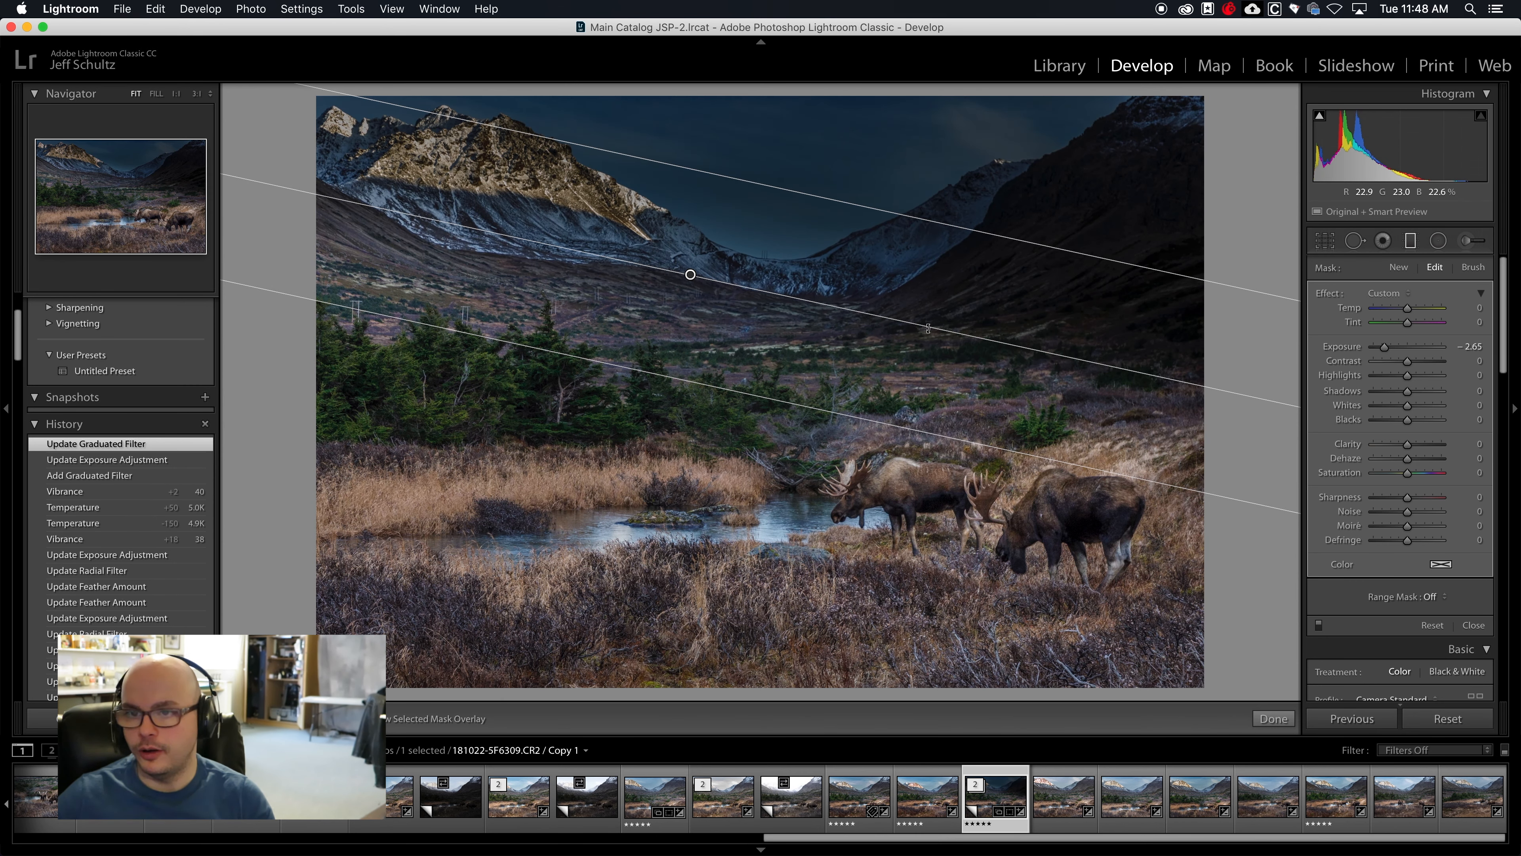
left_click_drag(941, 326, 940, 285)
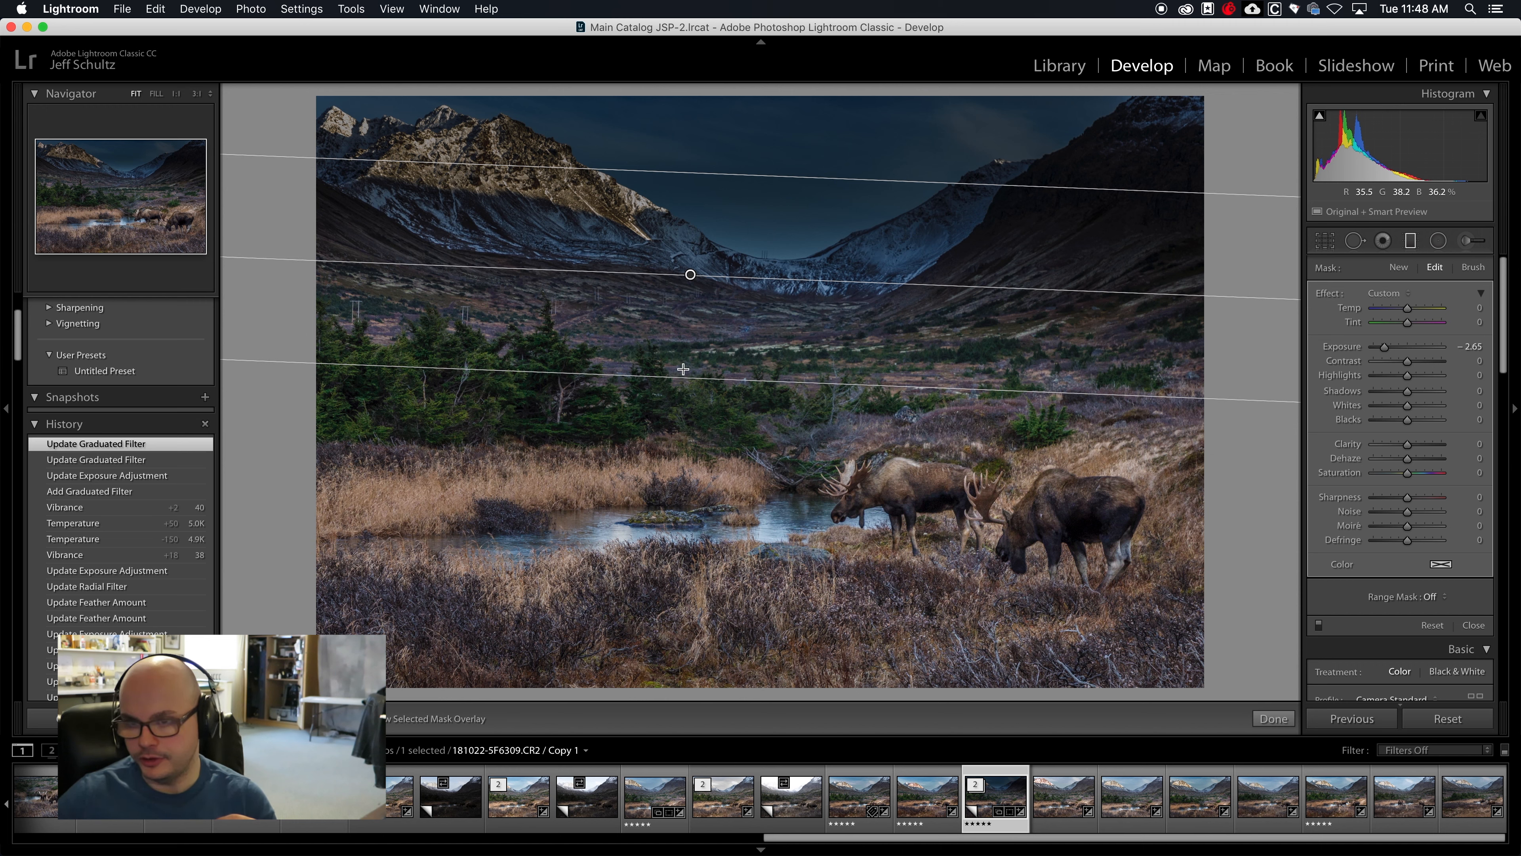
left_click_drag(677, 374, 619, 200)
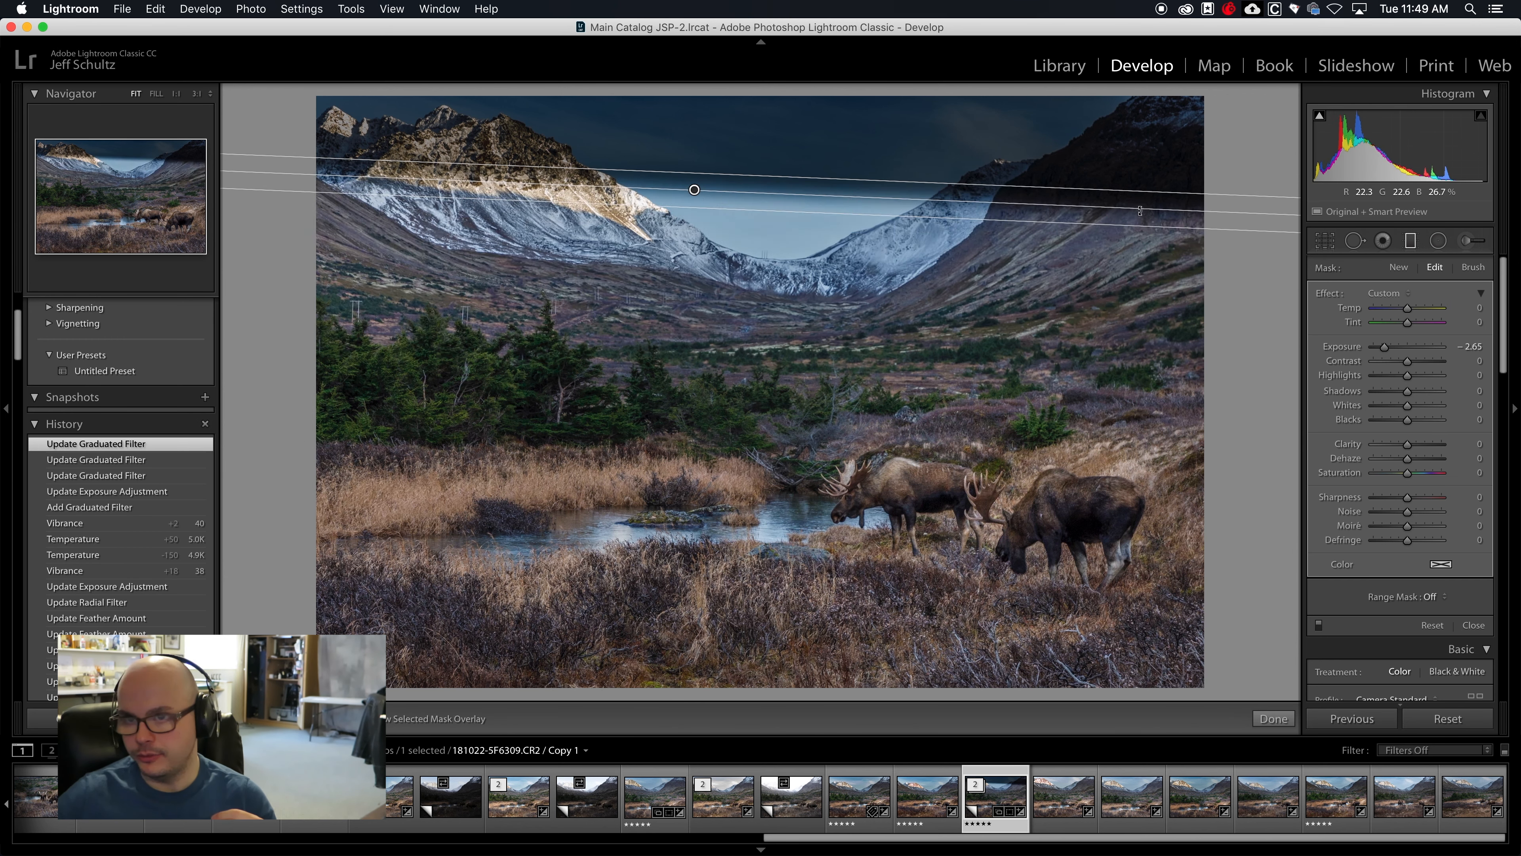
left_click_drag(695, 190, 653, 486)
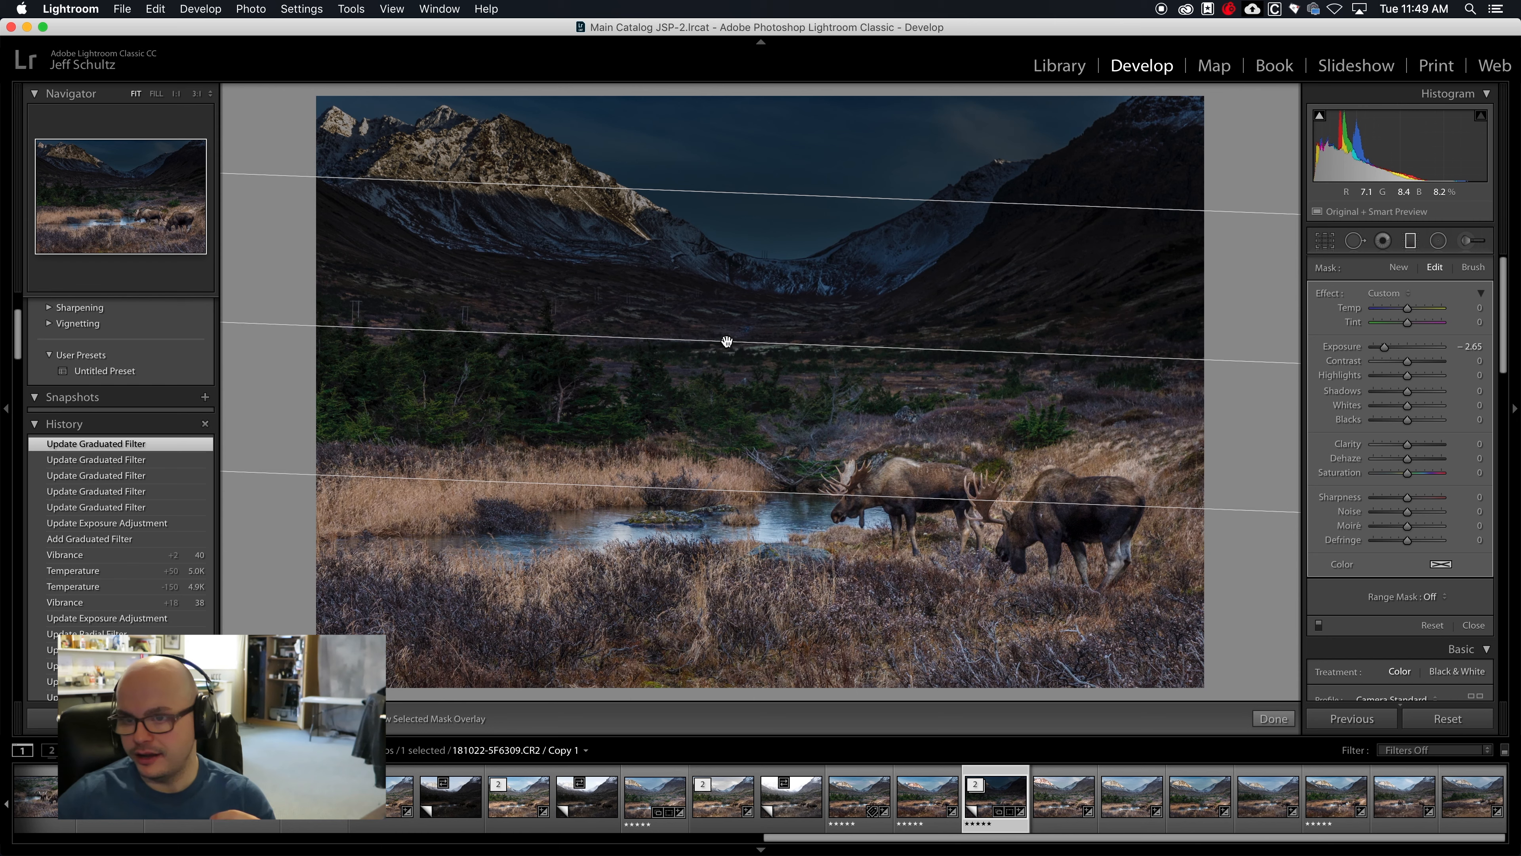
left_click_drag(726, 341, 723, 221)
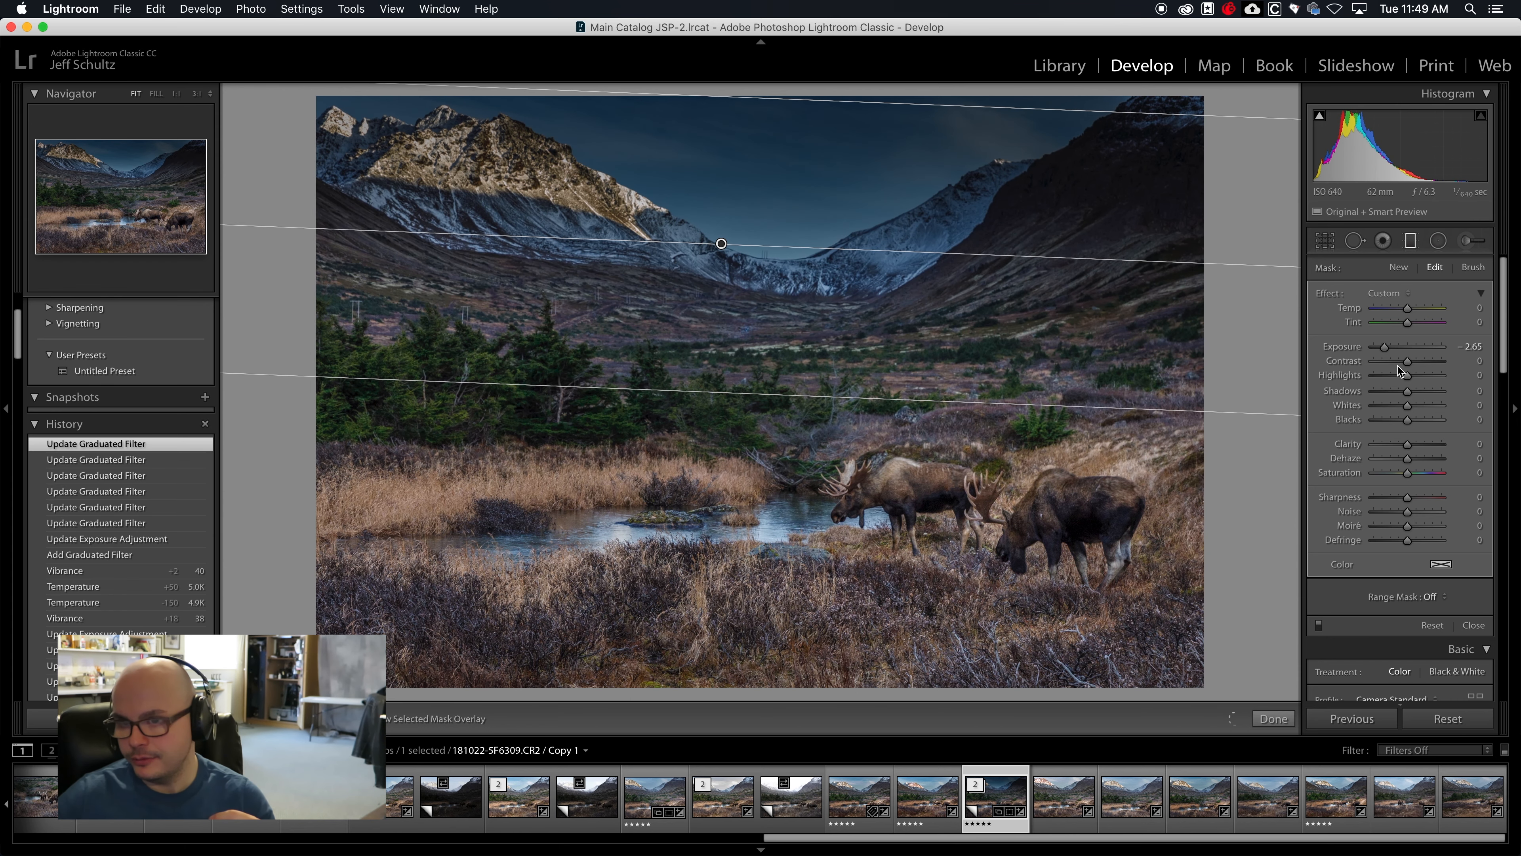
Set the graduated filter's Exposure to -0.36, narrow its gradient, and move its centre line to the foot of the distant mountains
left_click_drag(1389, 349, 1408, 349)
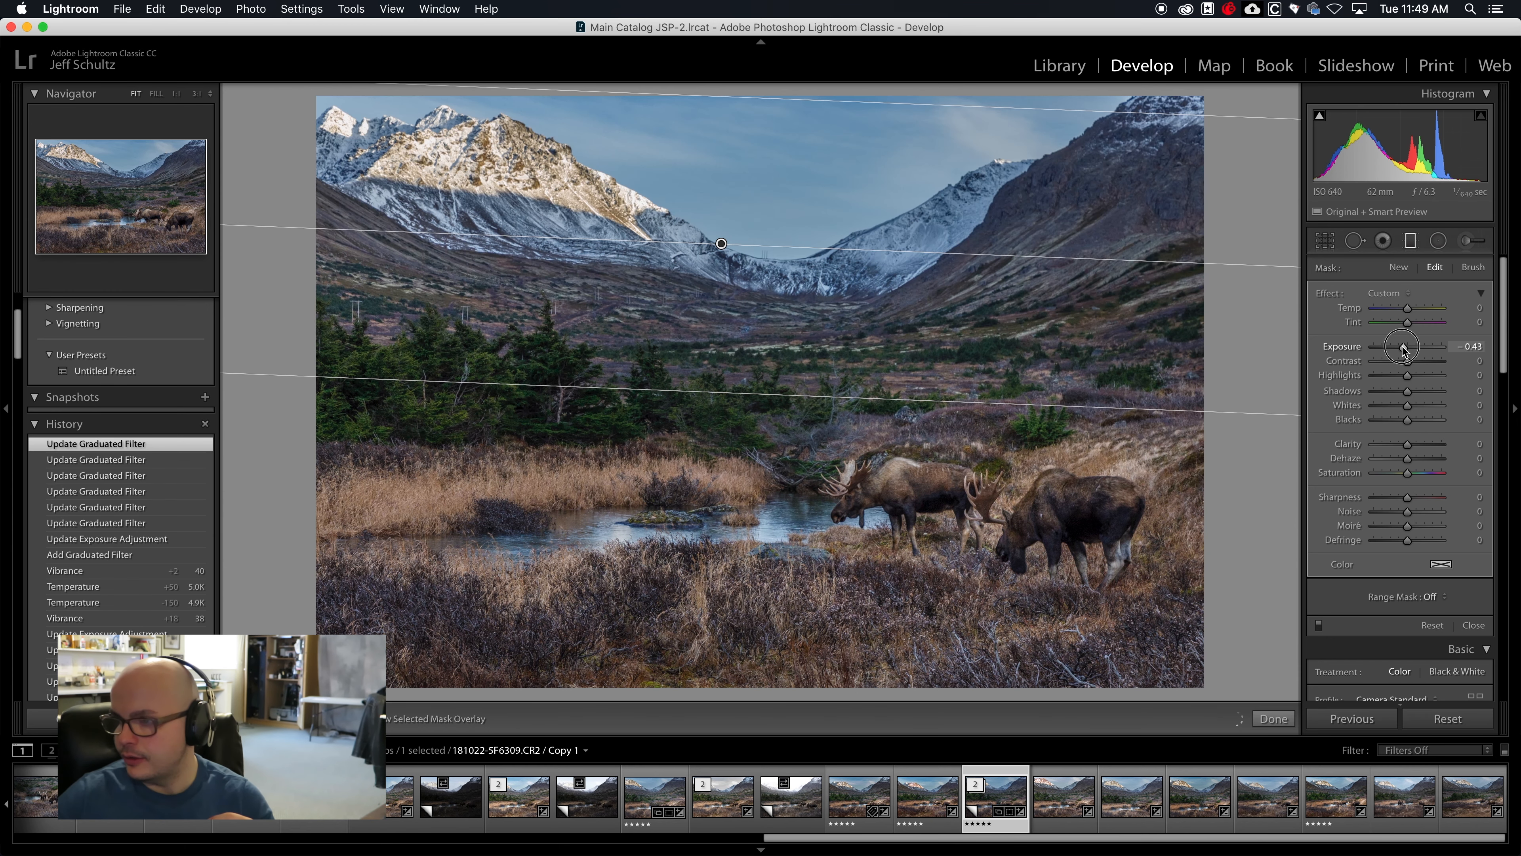
left_click_drag(719, 243, 762, 262)
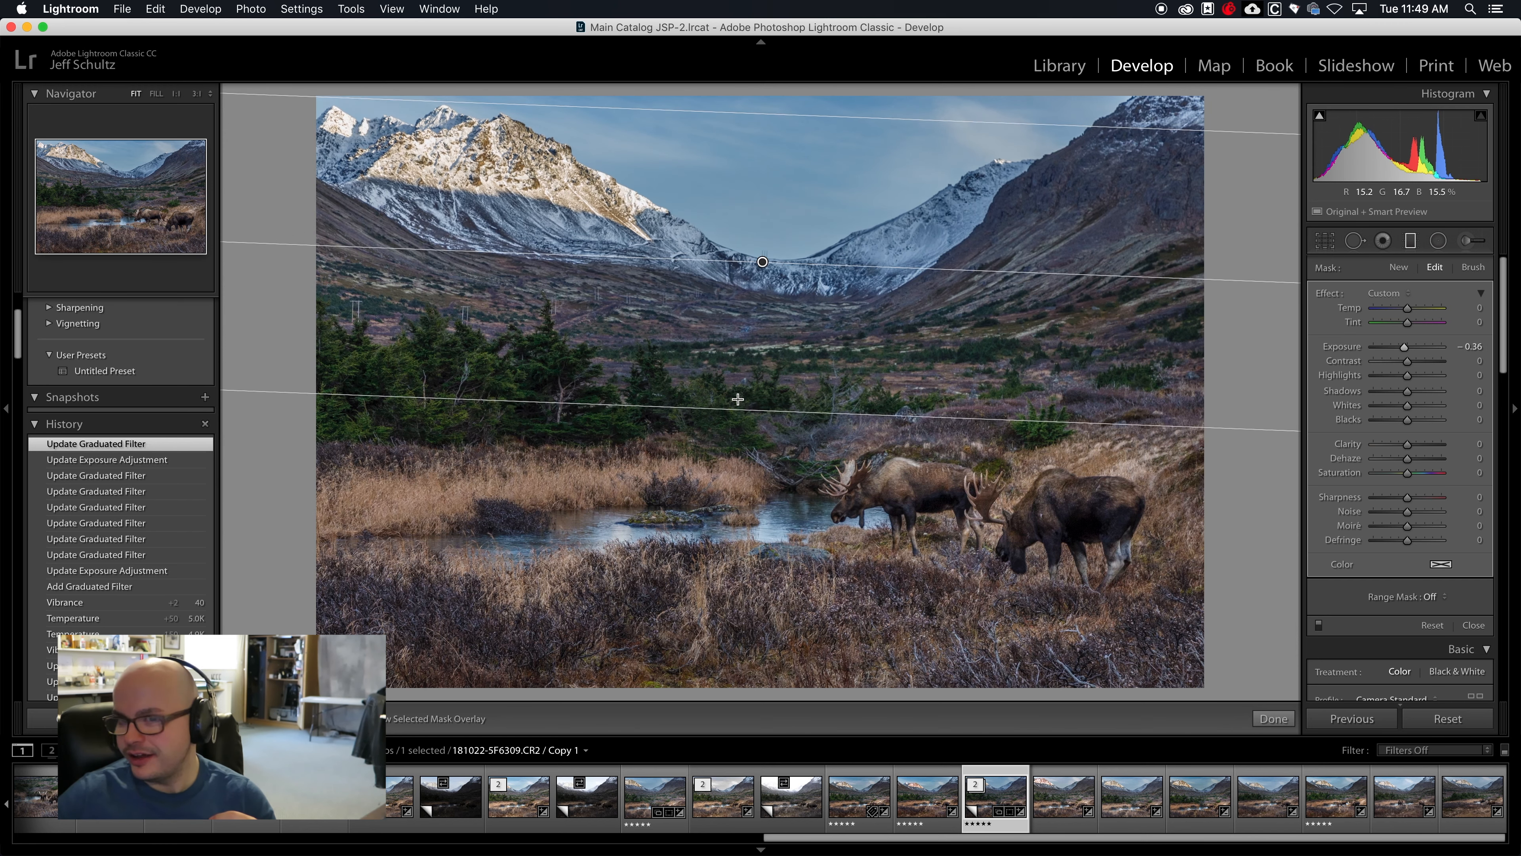
left_click_drag(741, 401, 743, 299)
left_click_drag(762, 205, 766, 293)
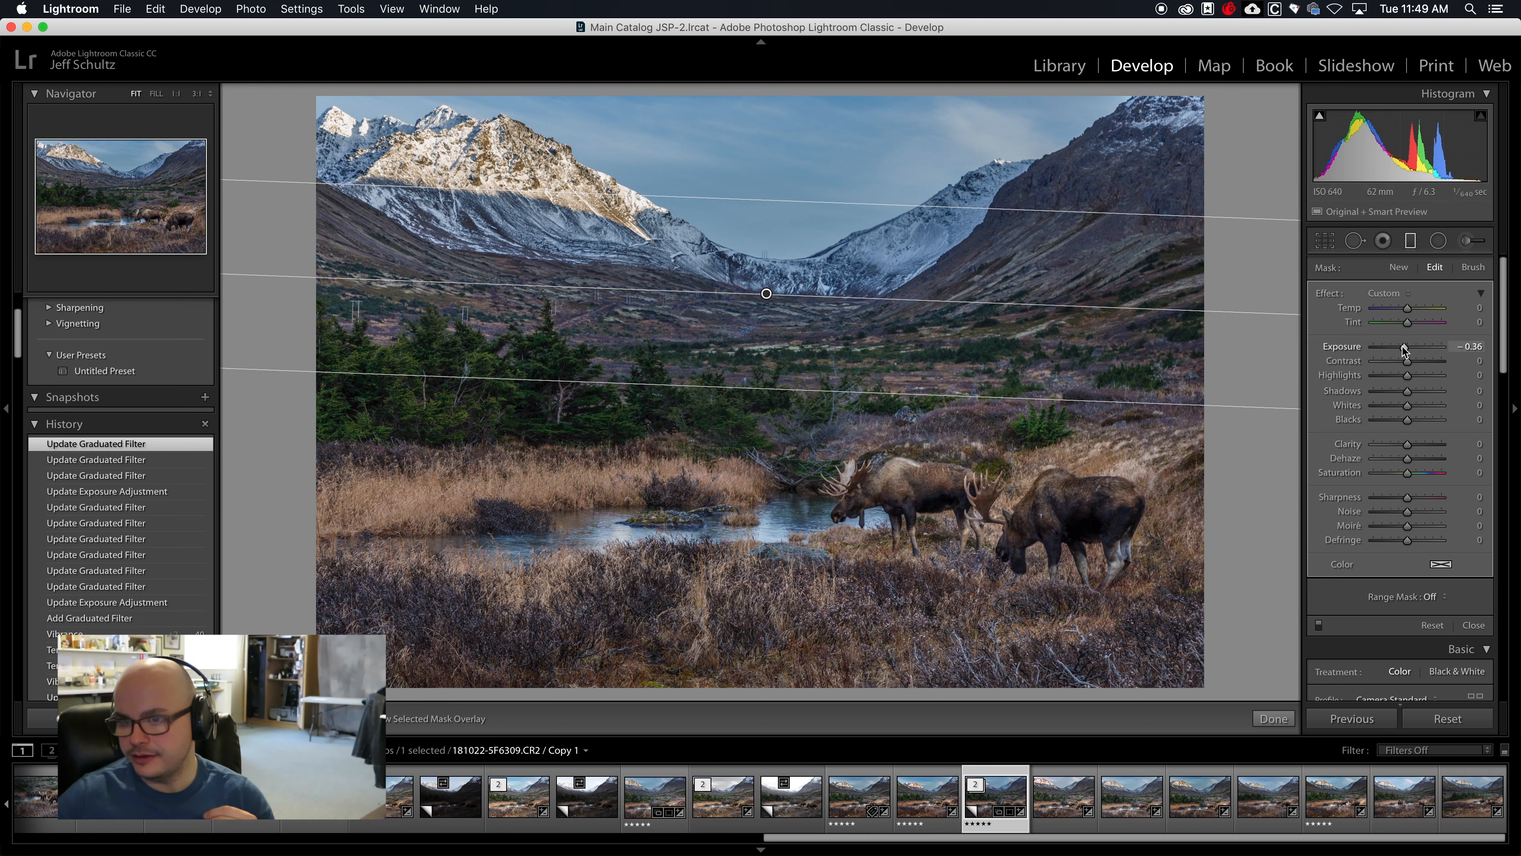
Set the graduated filter's Exposure to -0.86, Shadows to 50 and Highlights to -53
left_click_drag(1404, 347, 1398, 349)
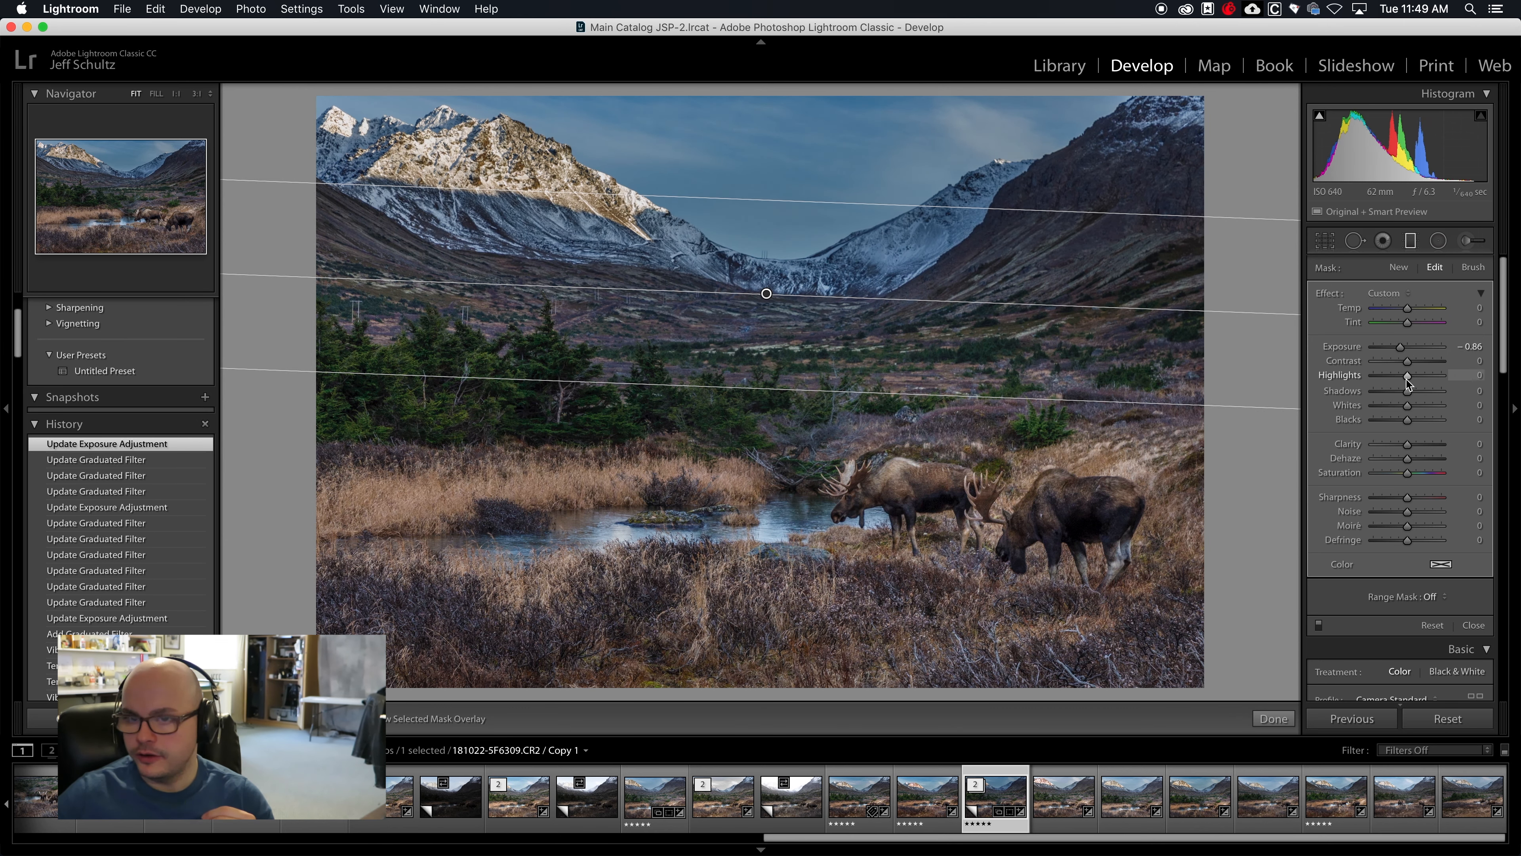
left_click_drag(1409, 395, 1422, 395)
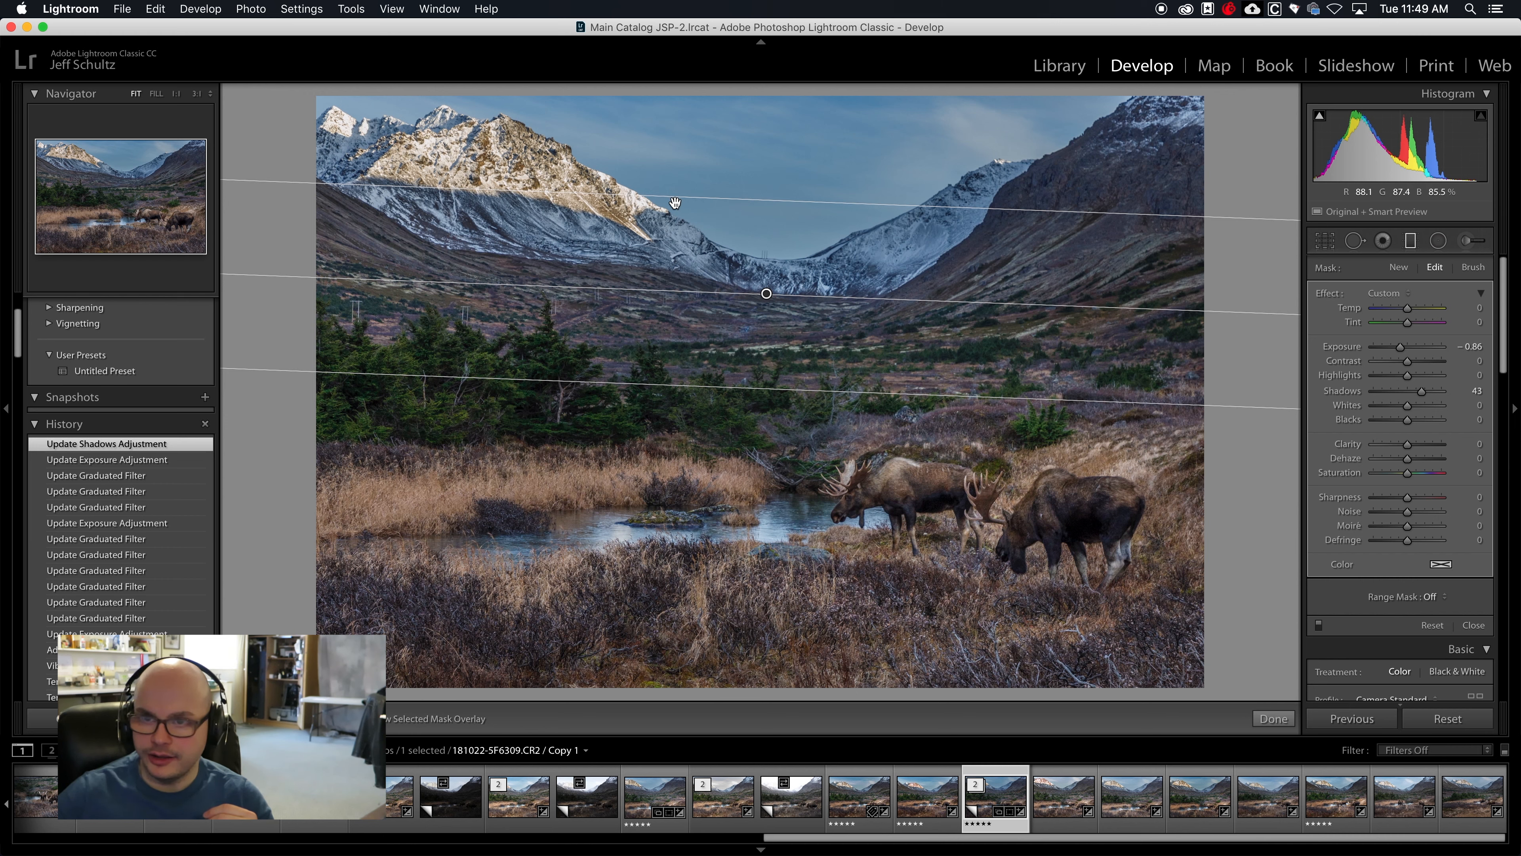
left_click_drag(1427, 395, 1428, 396)
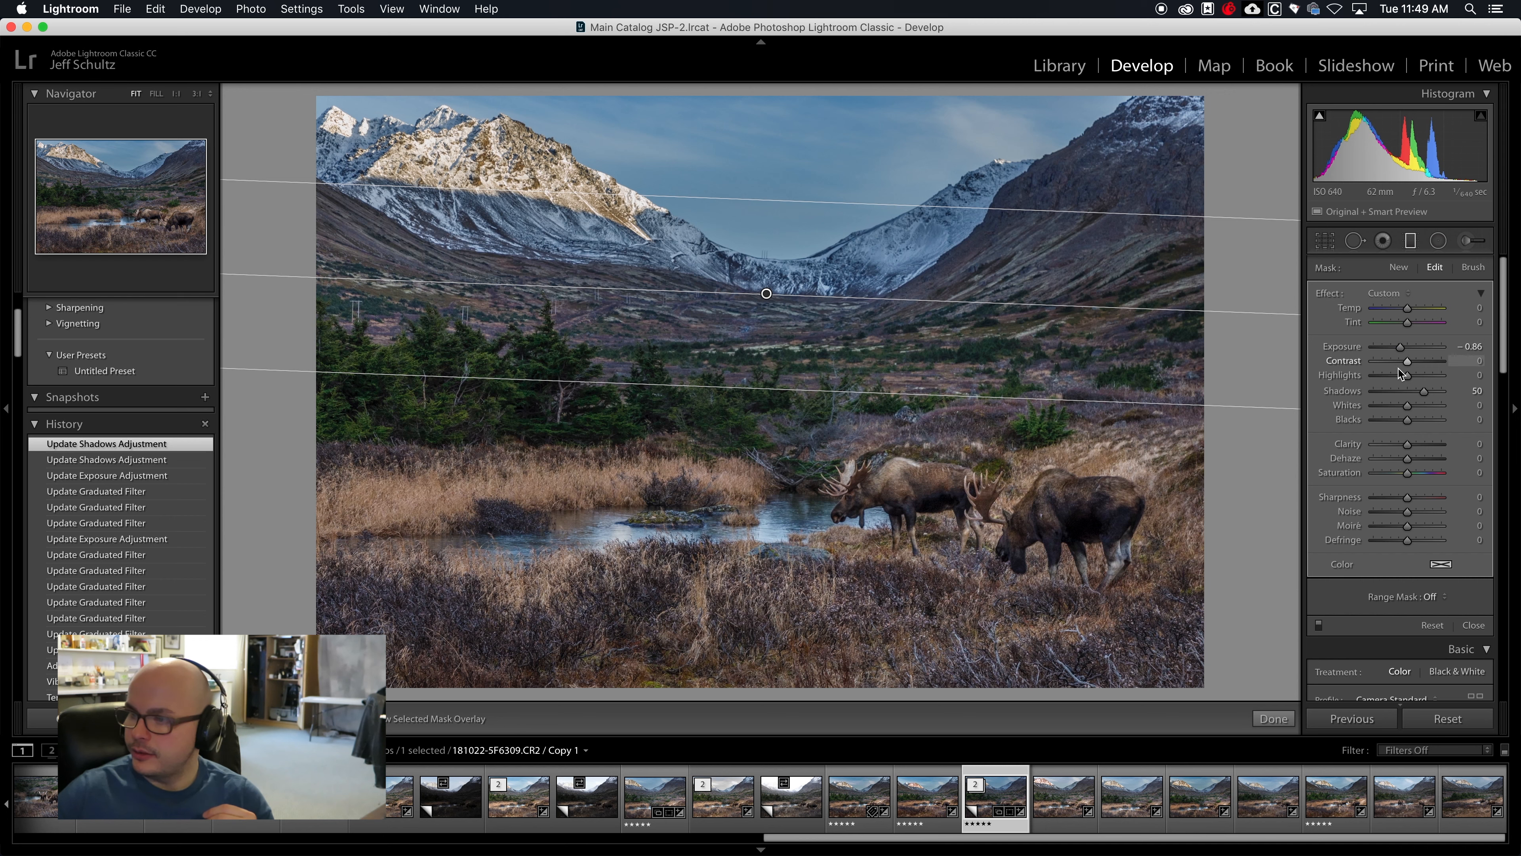
left_click_drag(1407, 375, 1390, 379)
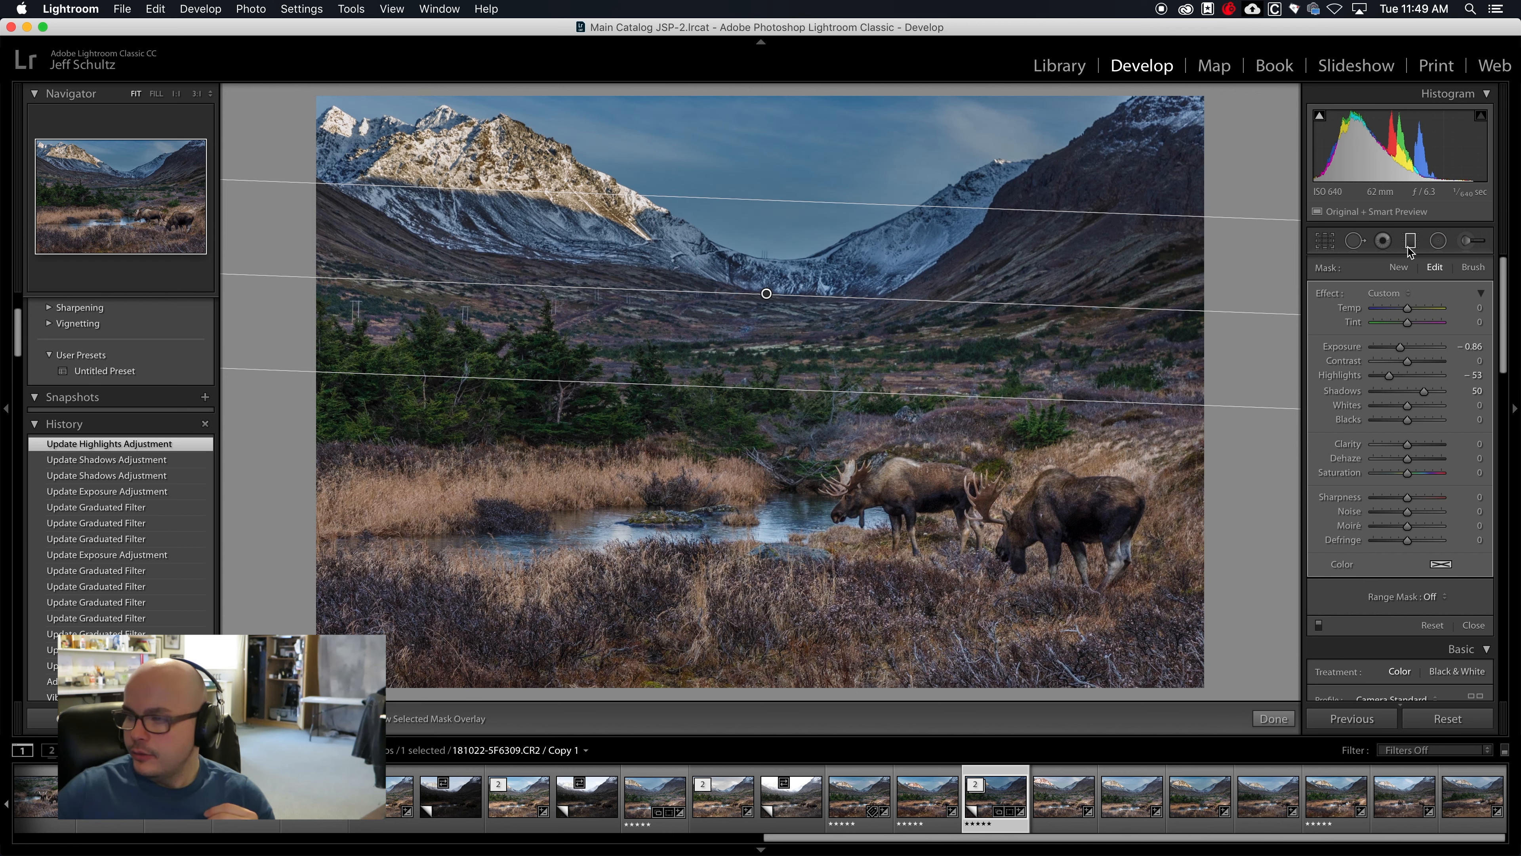
Compare the photo with and without the graduated filter by switching it off and on repeatedly, leaving it enabled
left_click(1318, 626)
left_click(1319, 626)
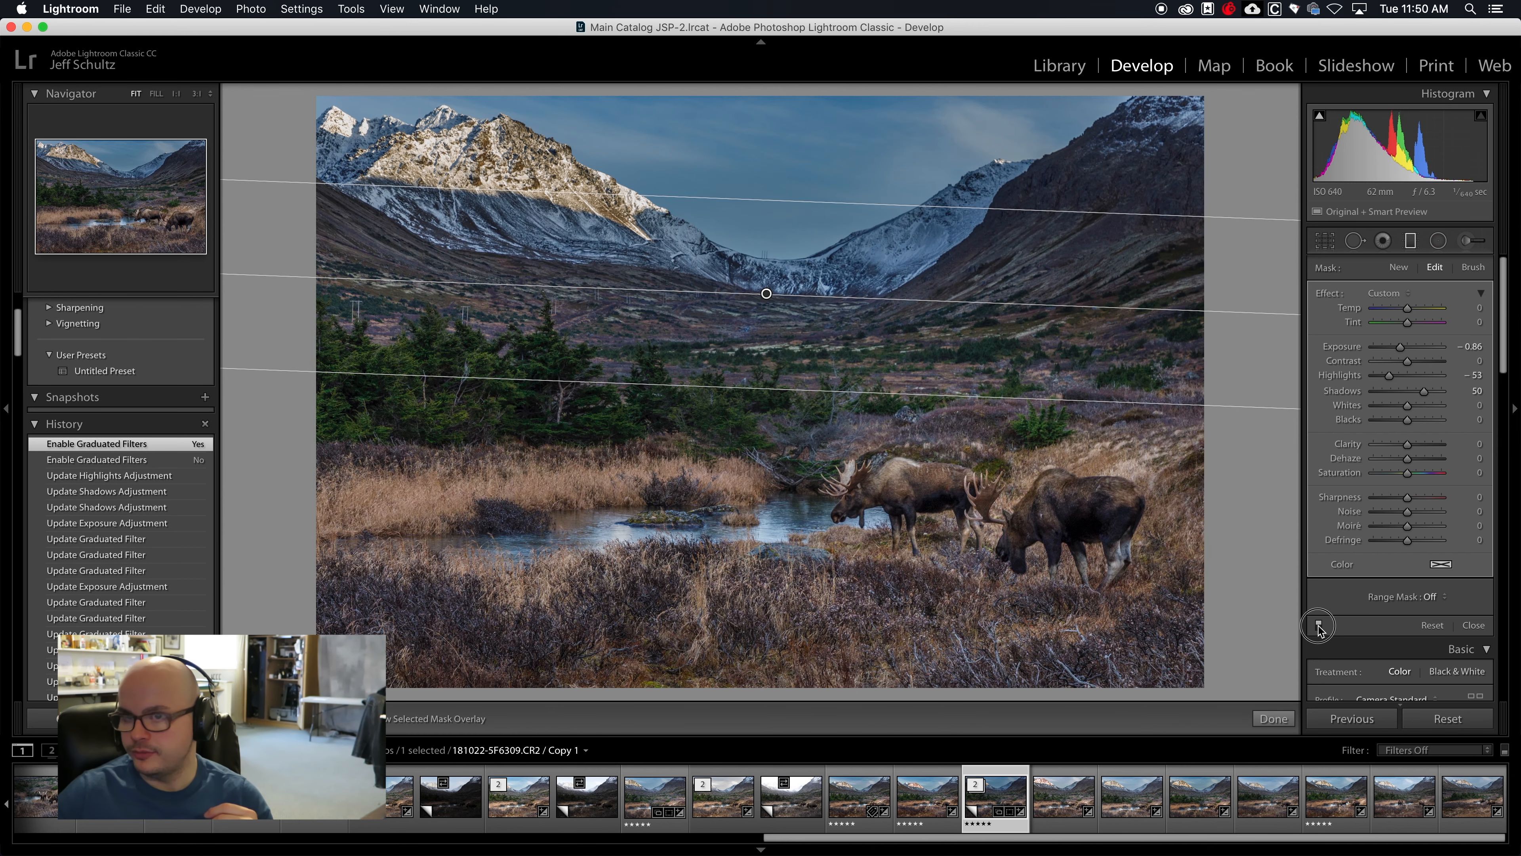
left_click(1318, 625)
left_click(1318, 625)
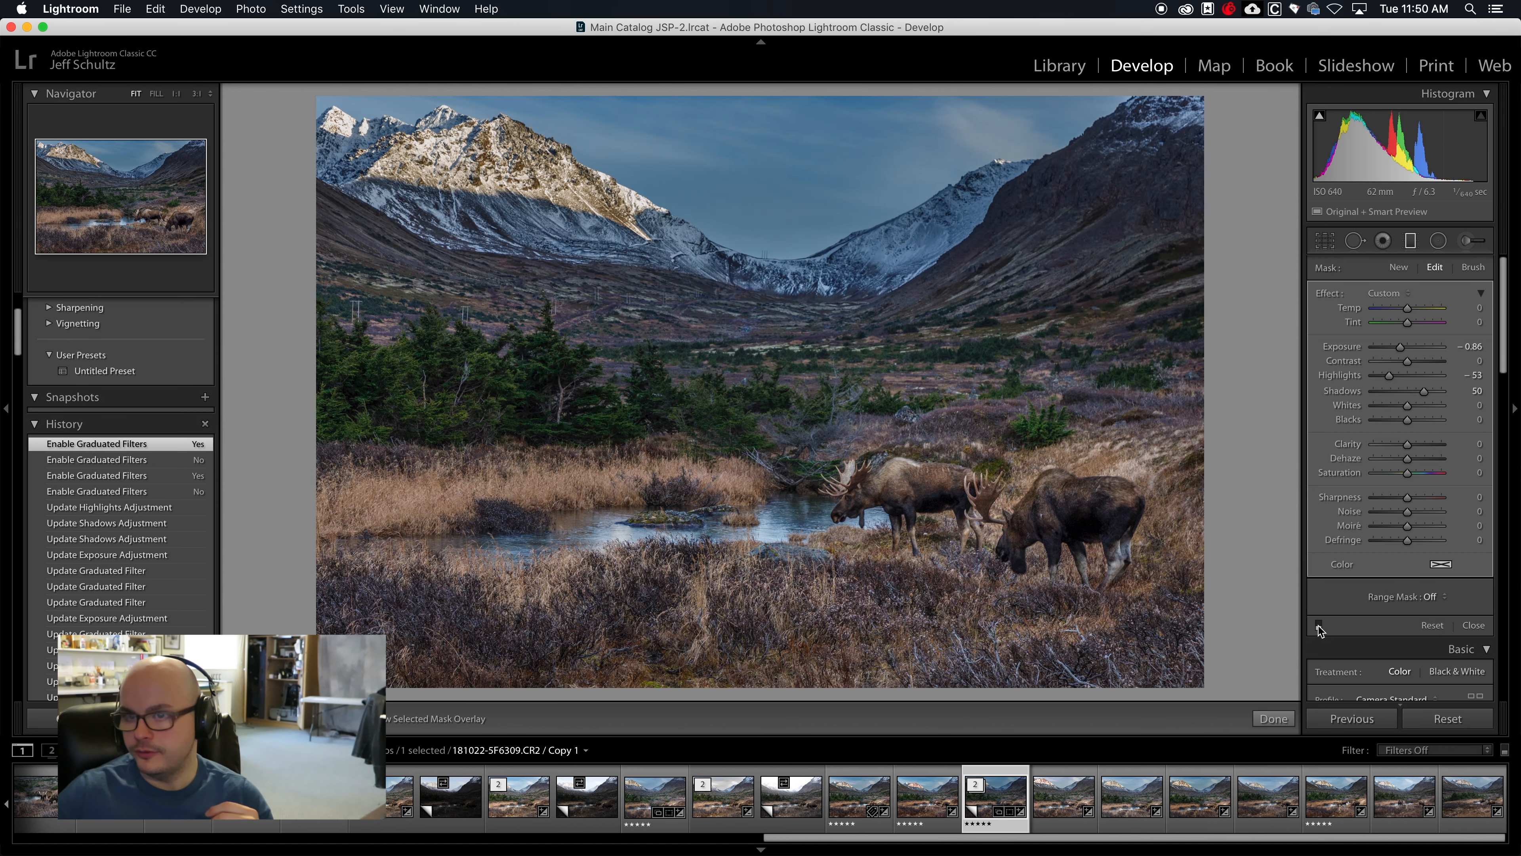
left_click(1318, 625)
left_click(1318, 626)
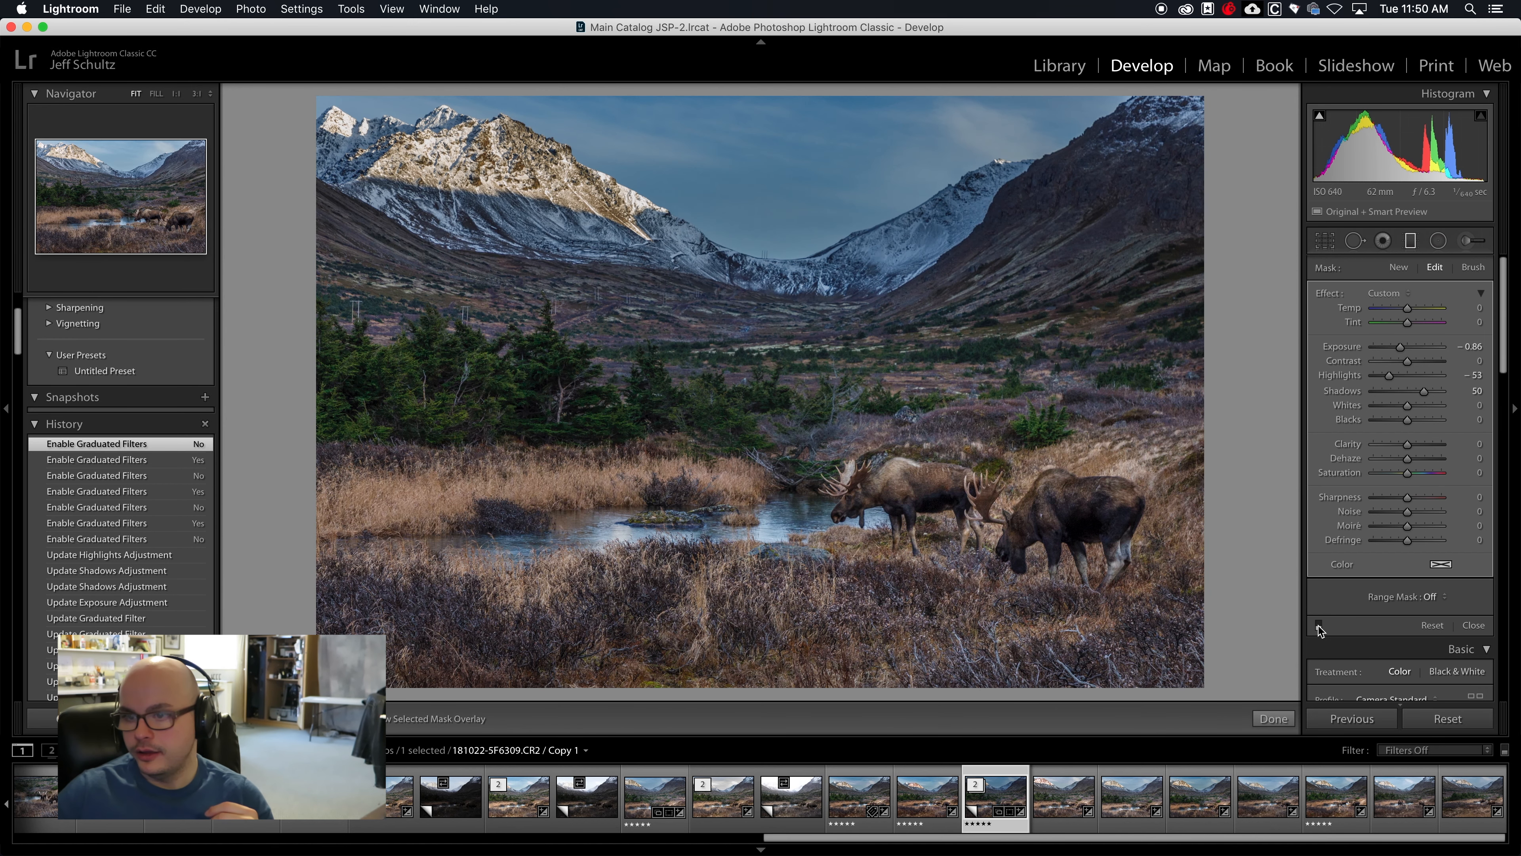
left_click(1318, 626)
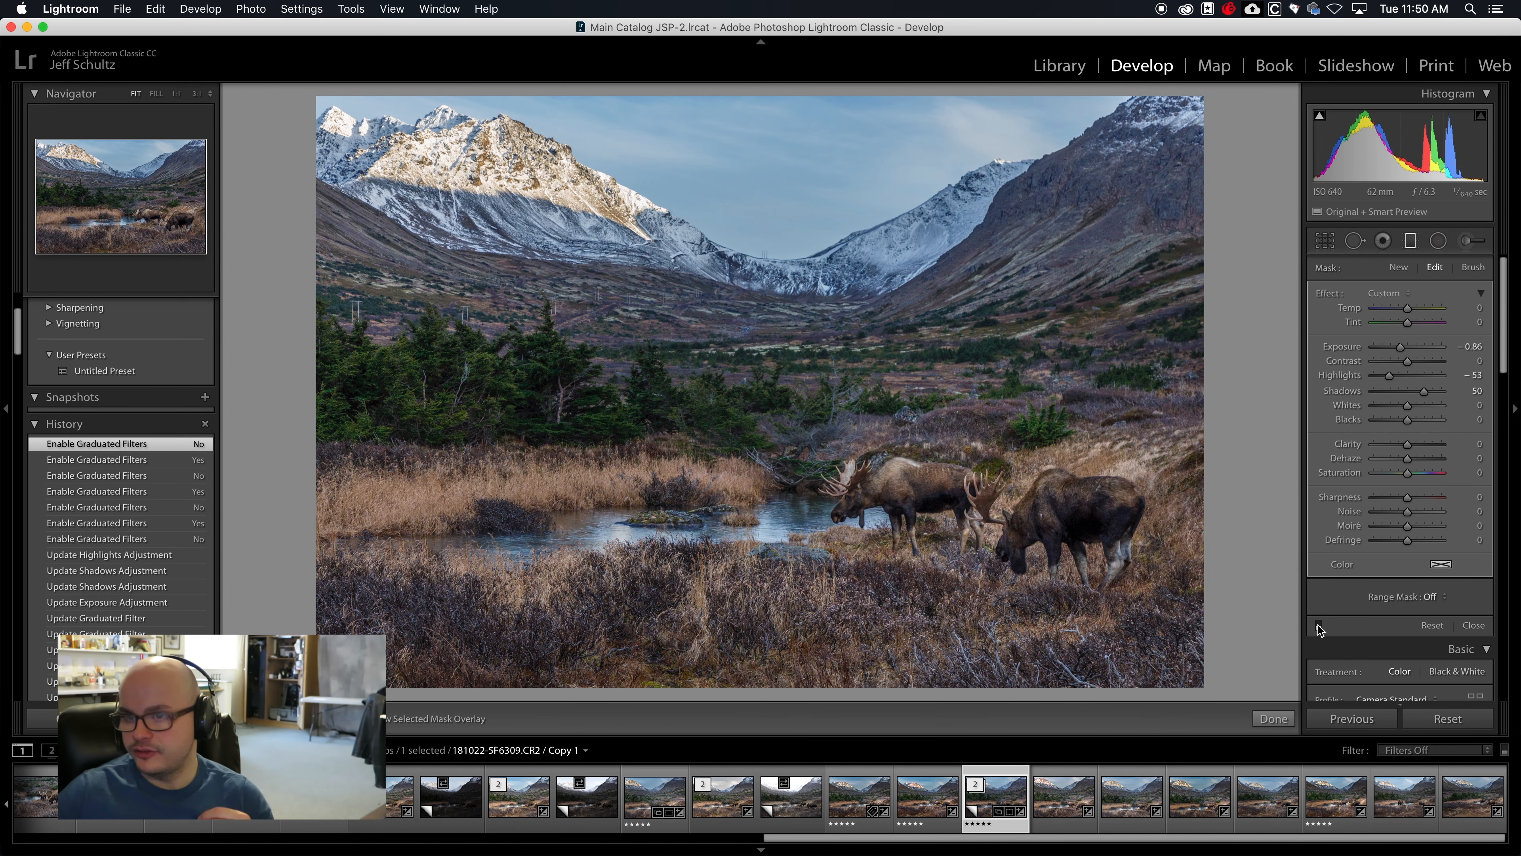
left_click(1318, 626)
left_click(1318, 626)
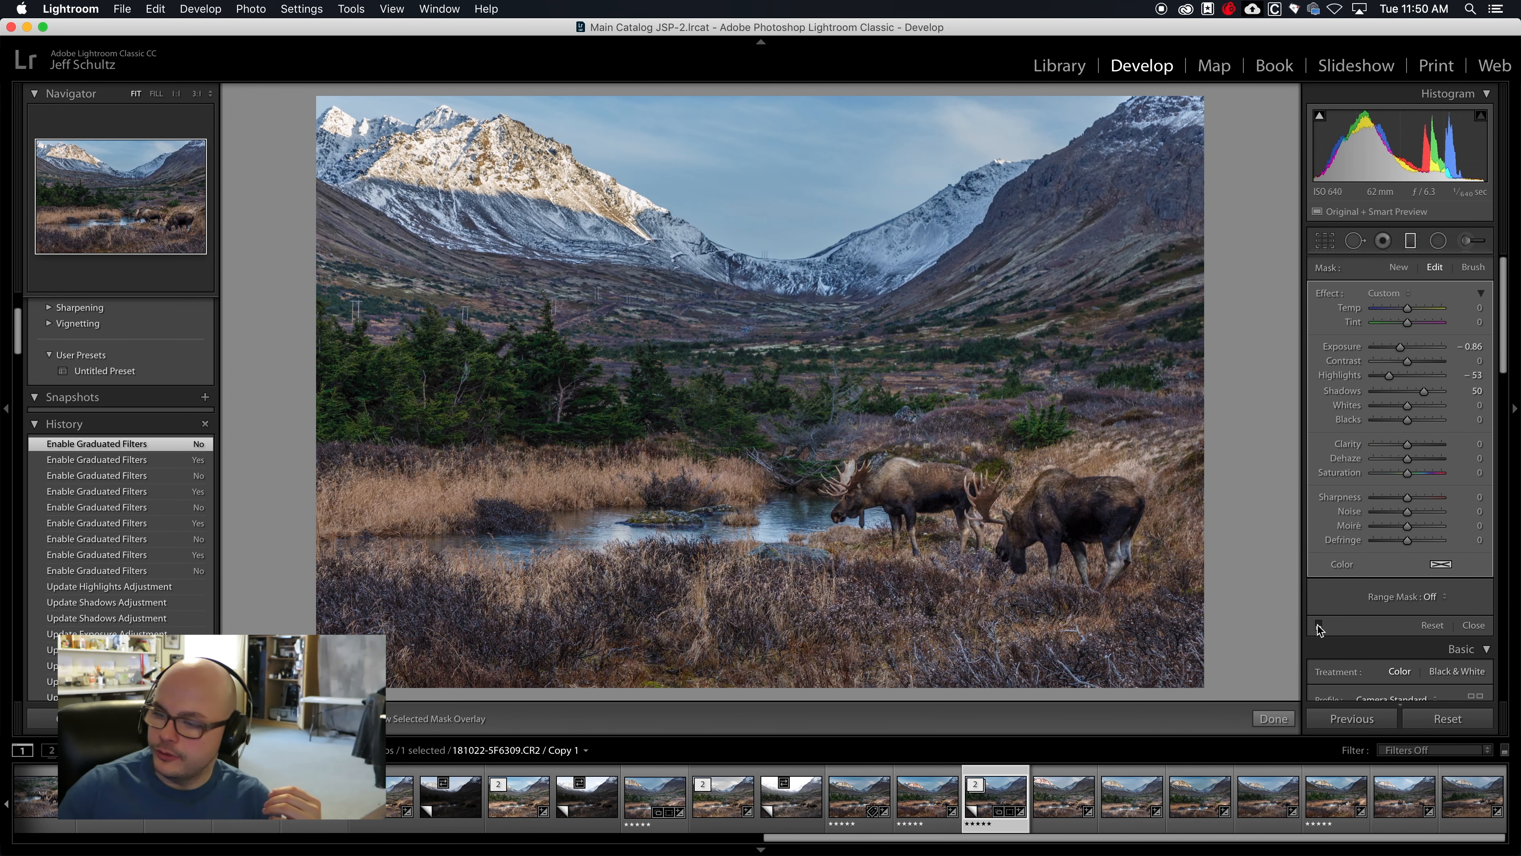
left_click(1318, 626)
left_click(1318, 626)
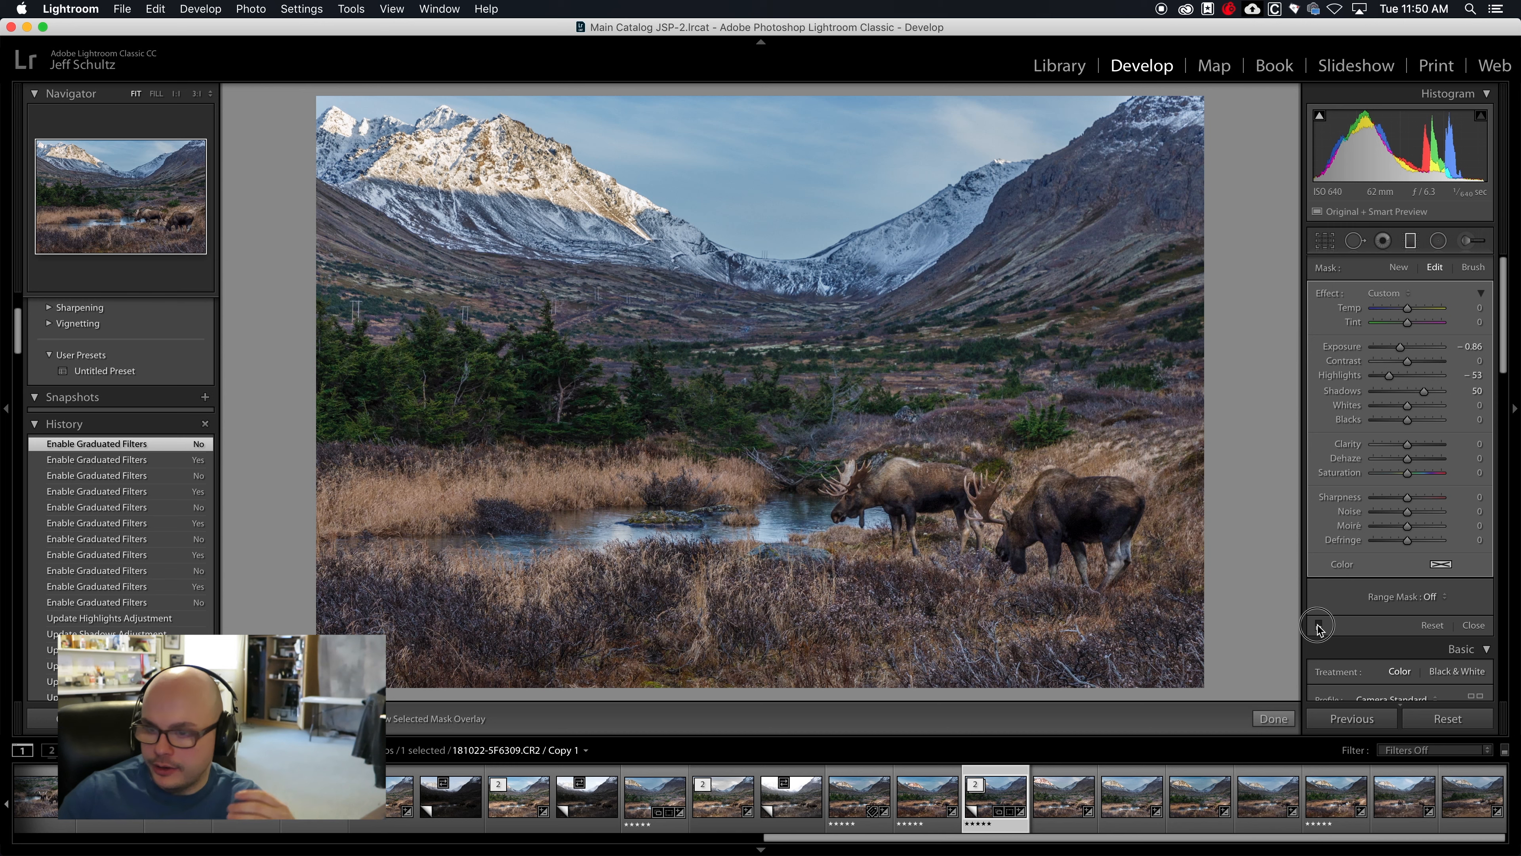
left_click(1318, 626)
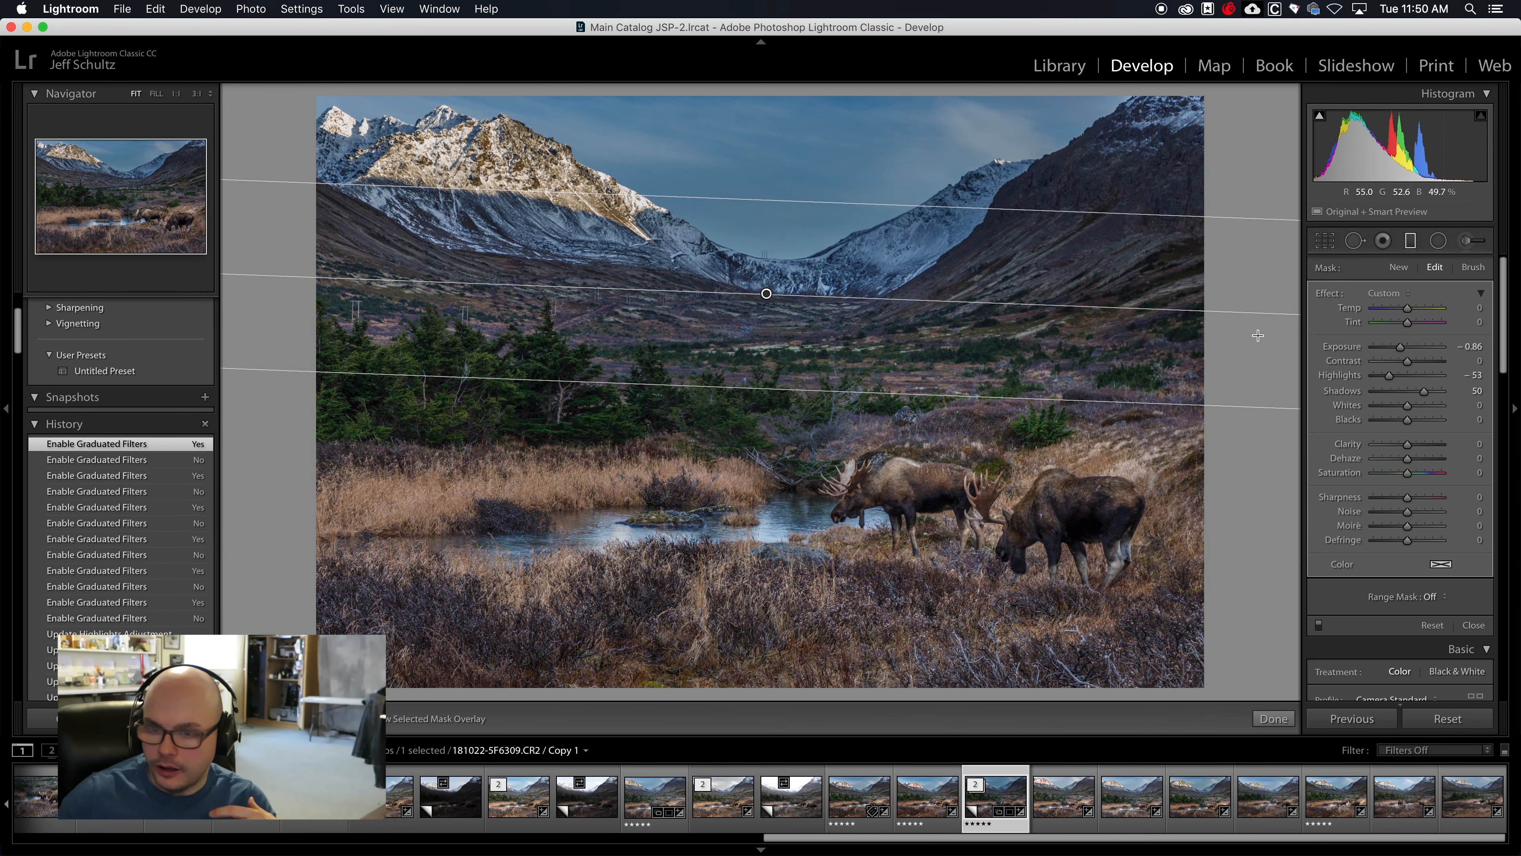
Close and reopen the graduated filter tool, select the existing filter, and set its Exposure to -0.66
left_click(1410, 241)
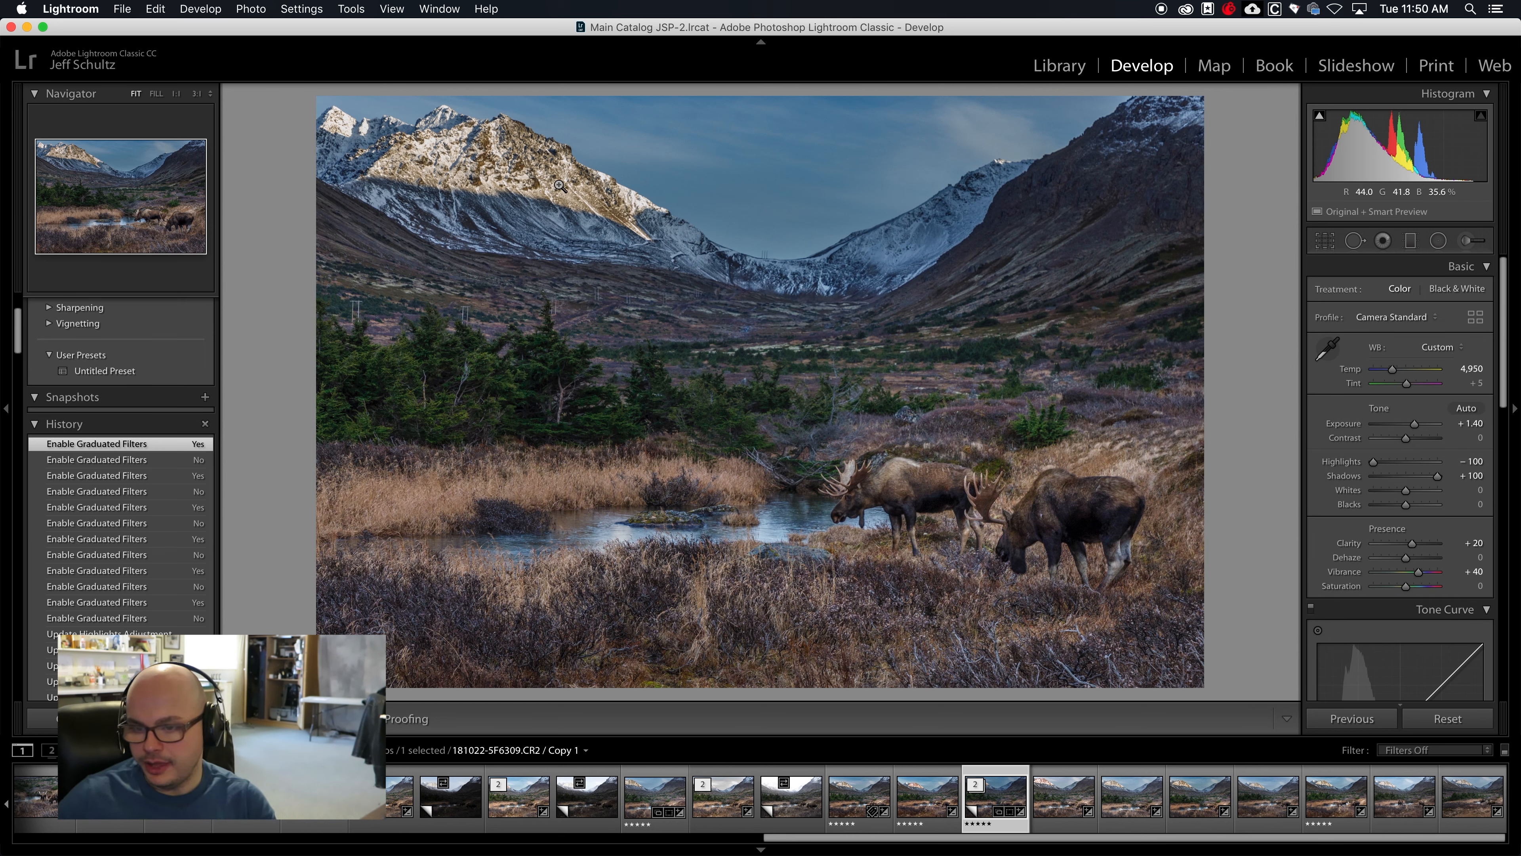
left_click(1410, 242)
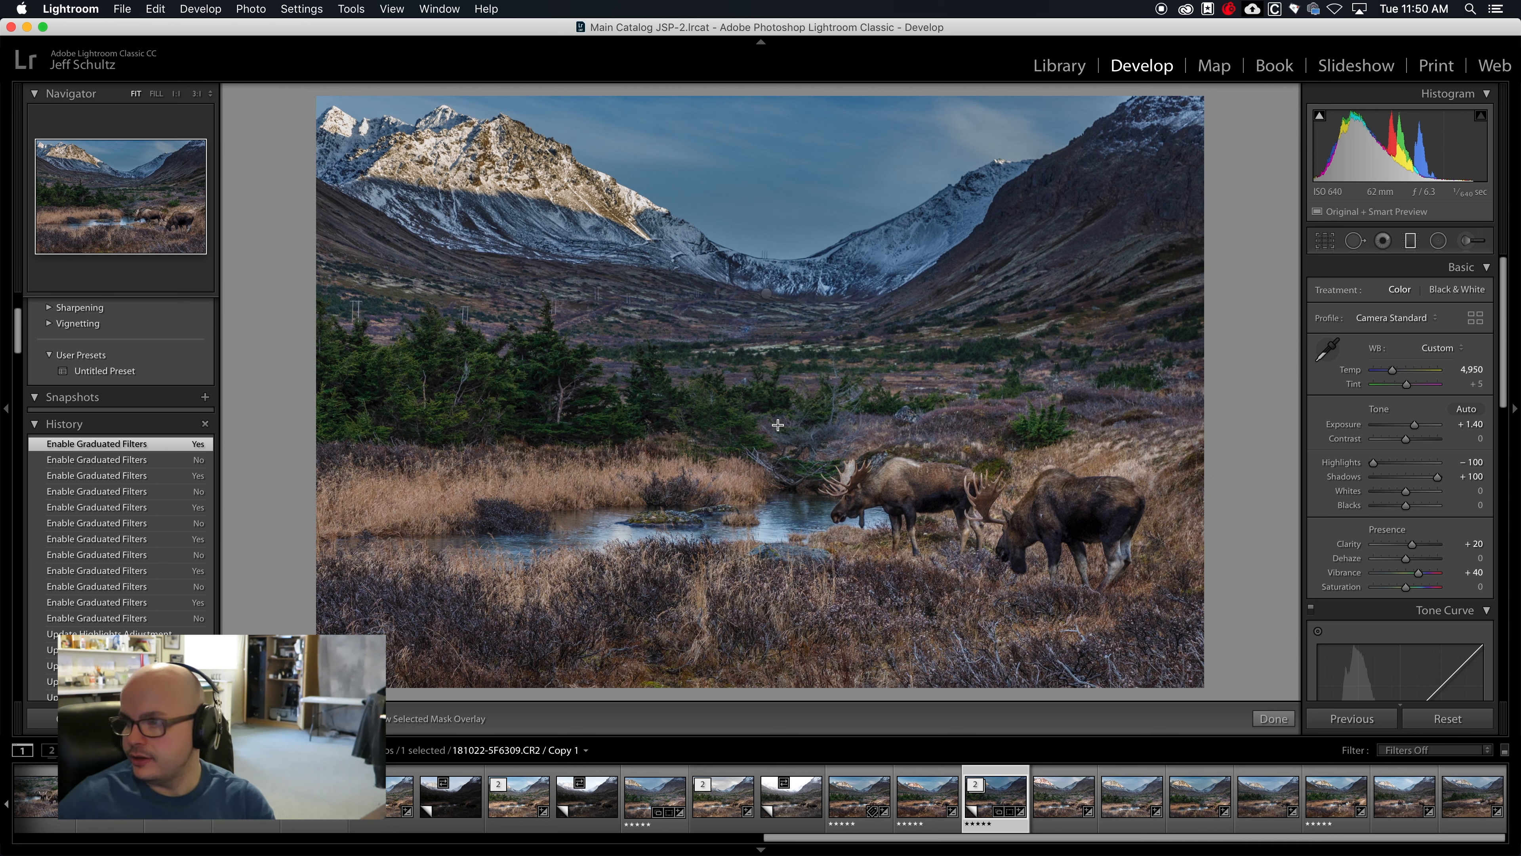
left_click(766, 293)
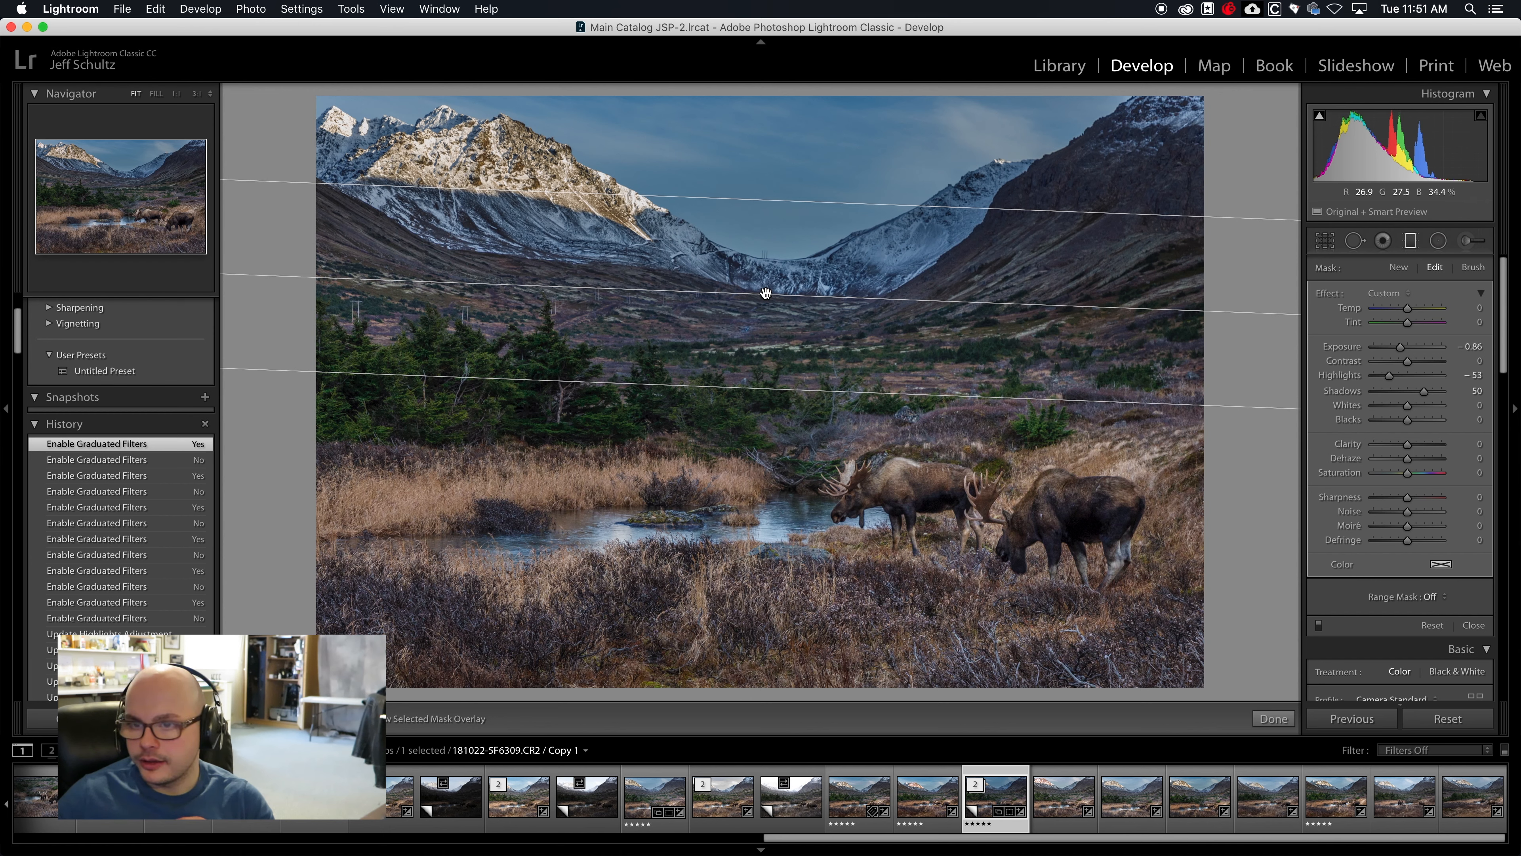
mouse_move(764, 293)
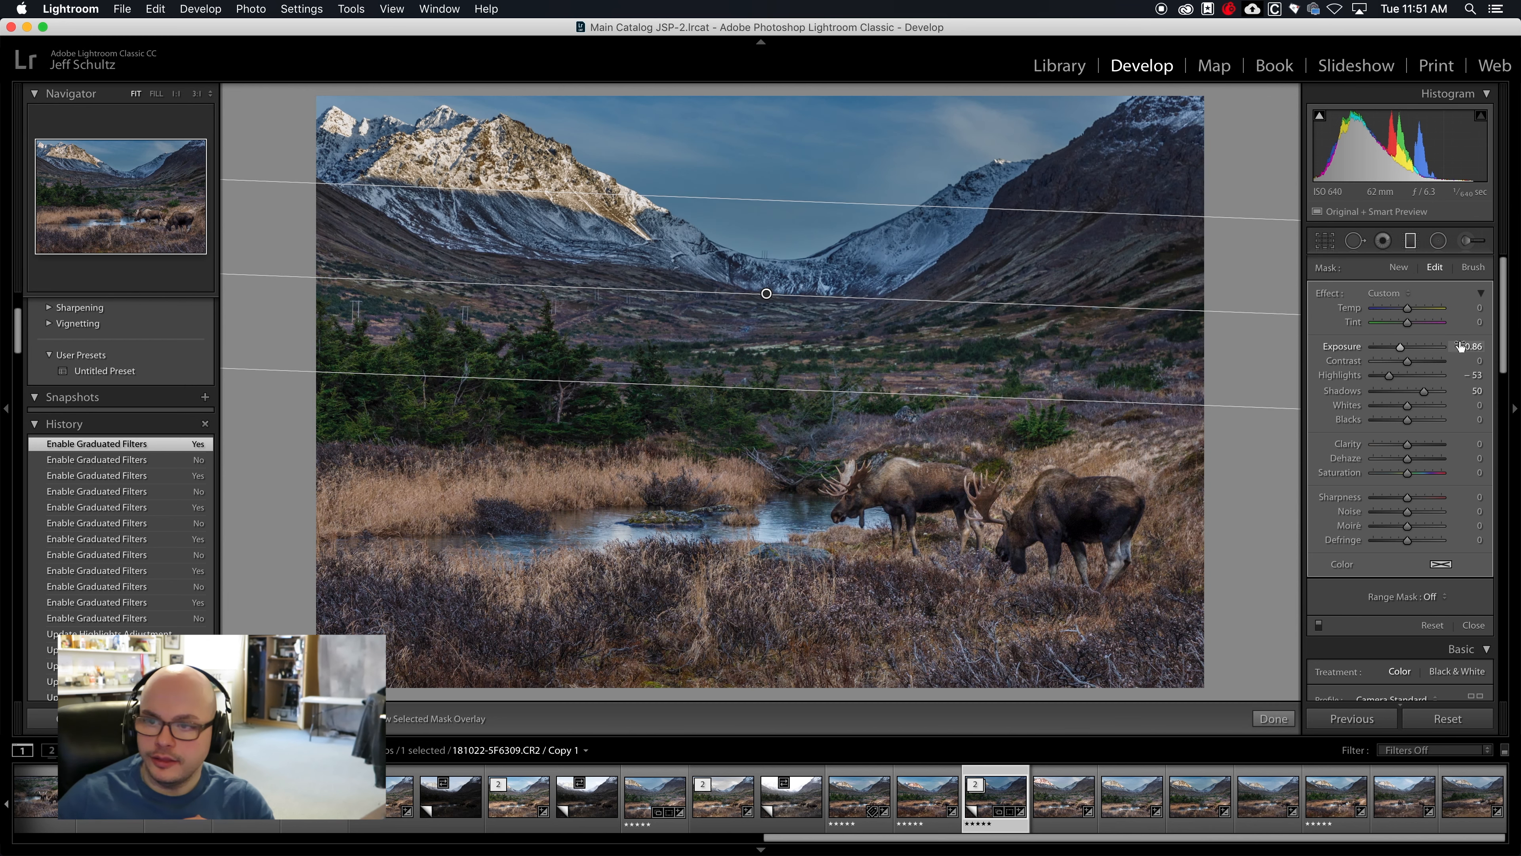
left_click(1469, 347)
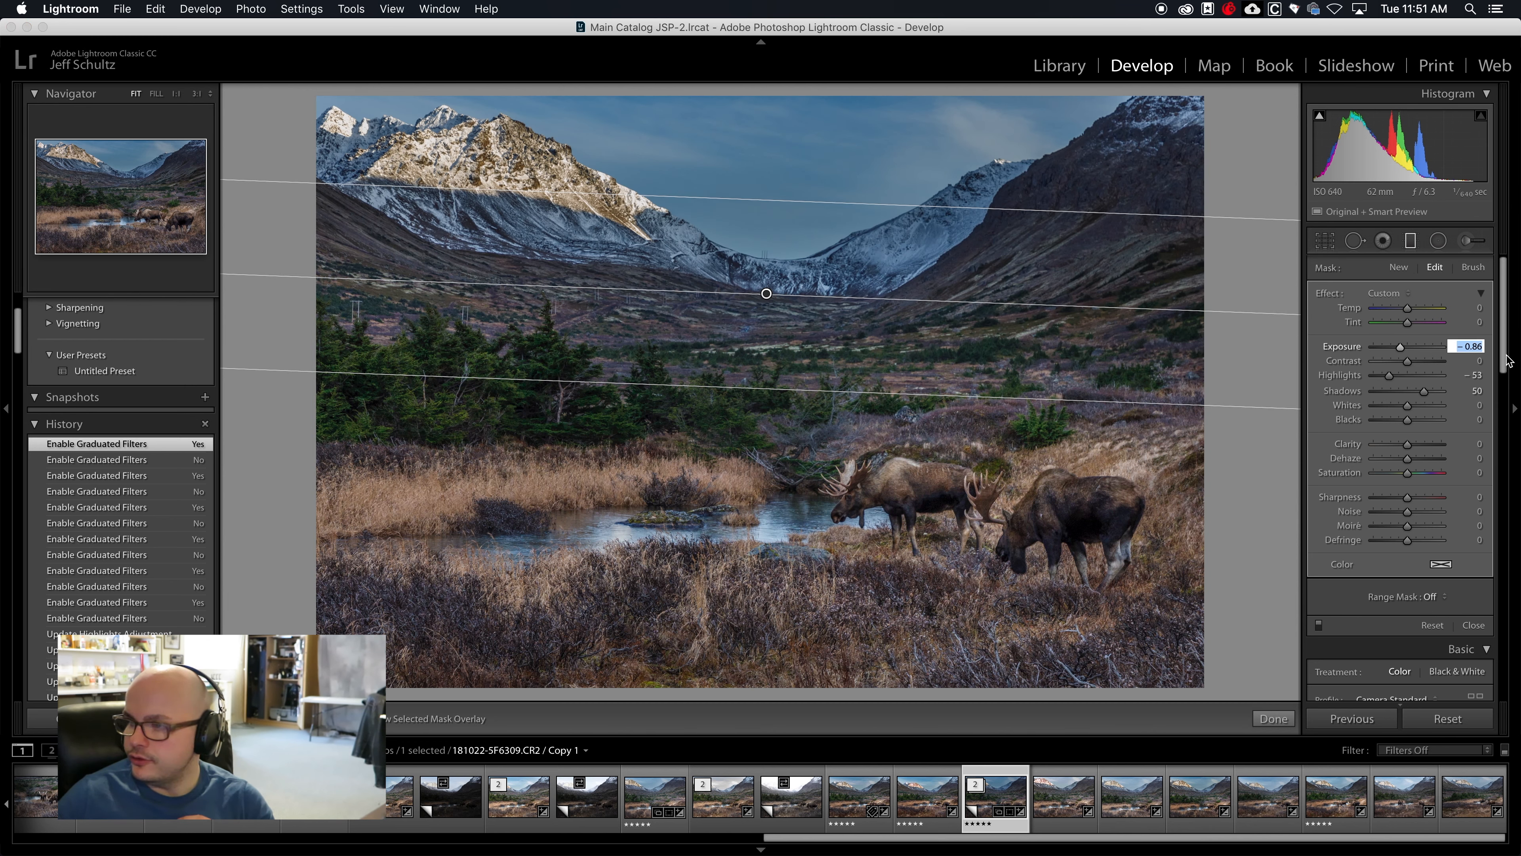
key("Up")
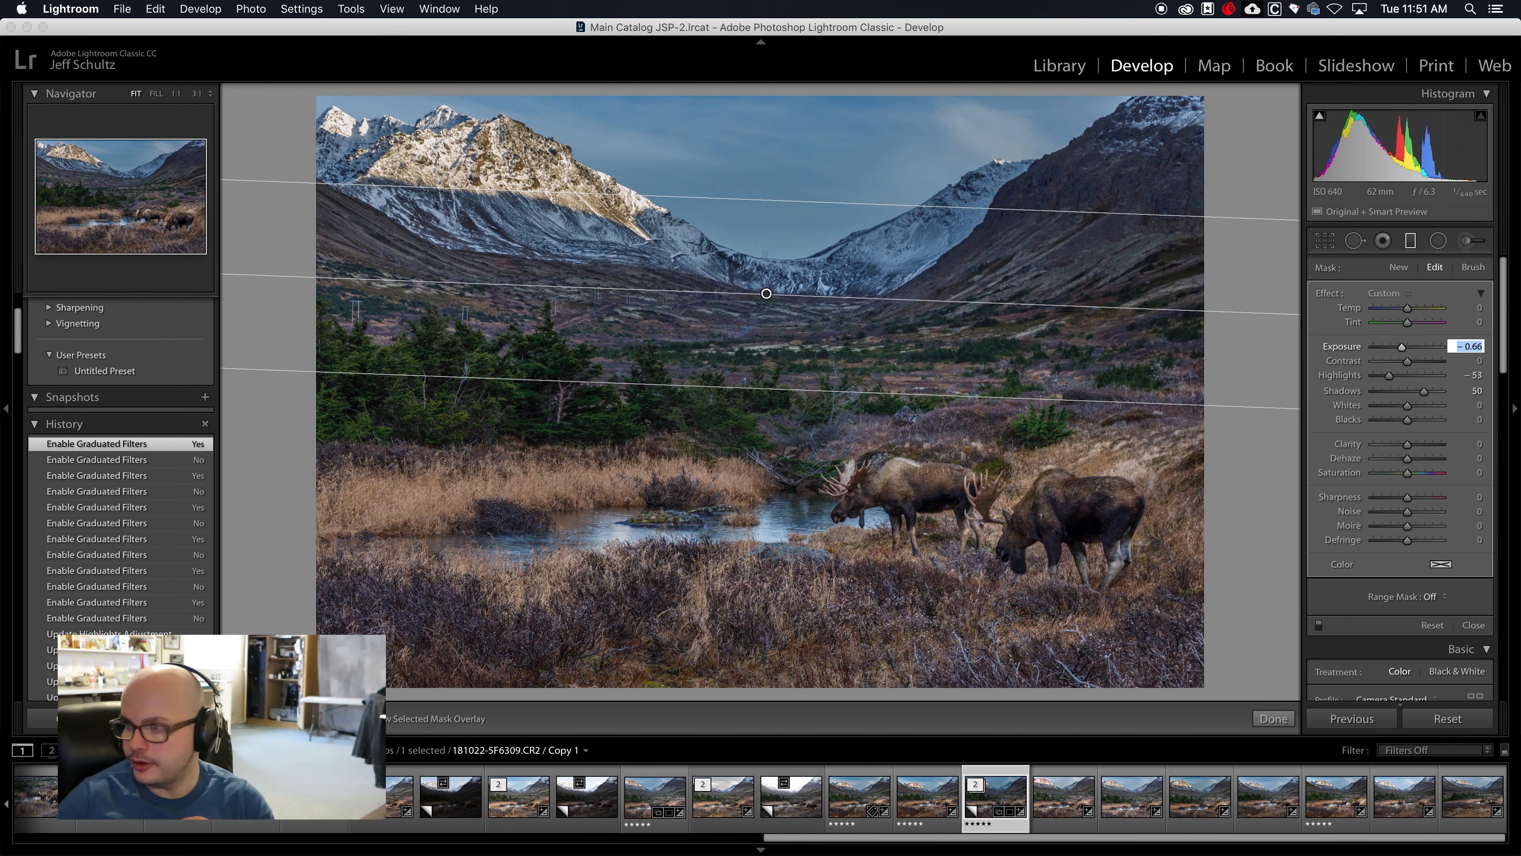
key("Return")
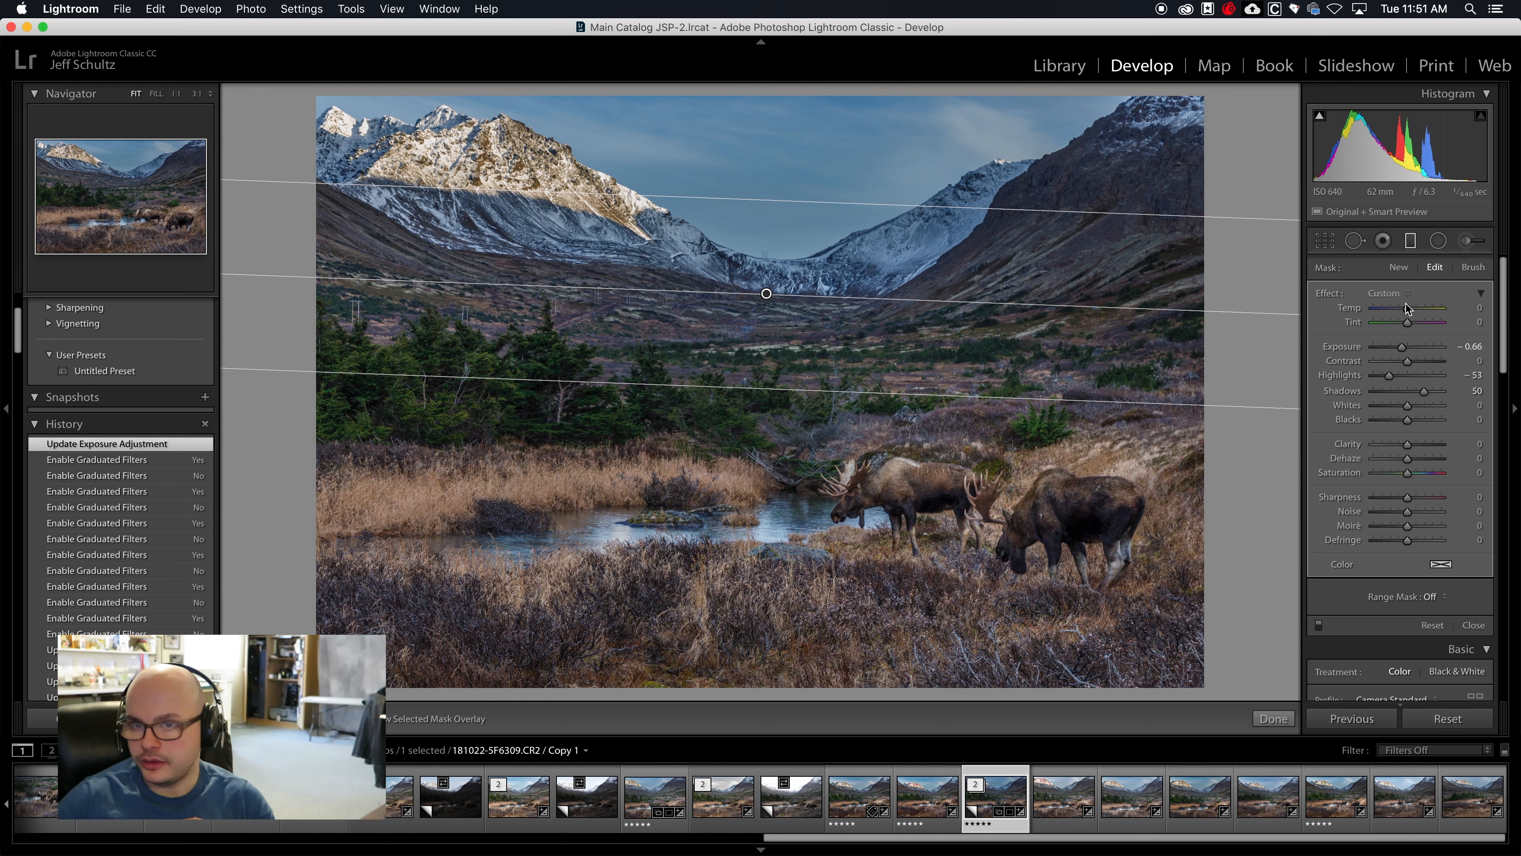
Close the graduated filter tool and set the photo's overall Exposure to +1.60
left_click(1410, 240)
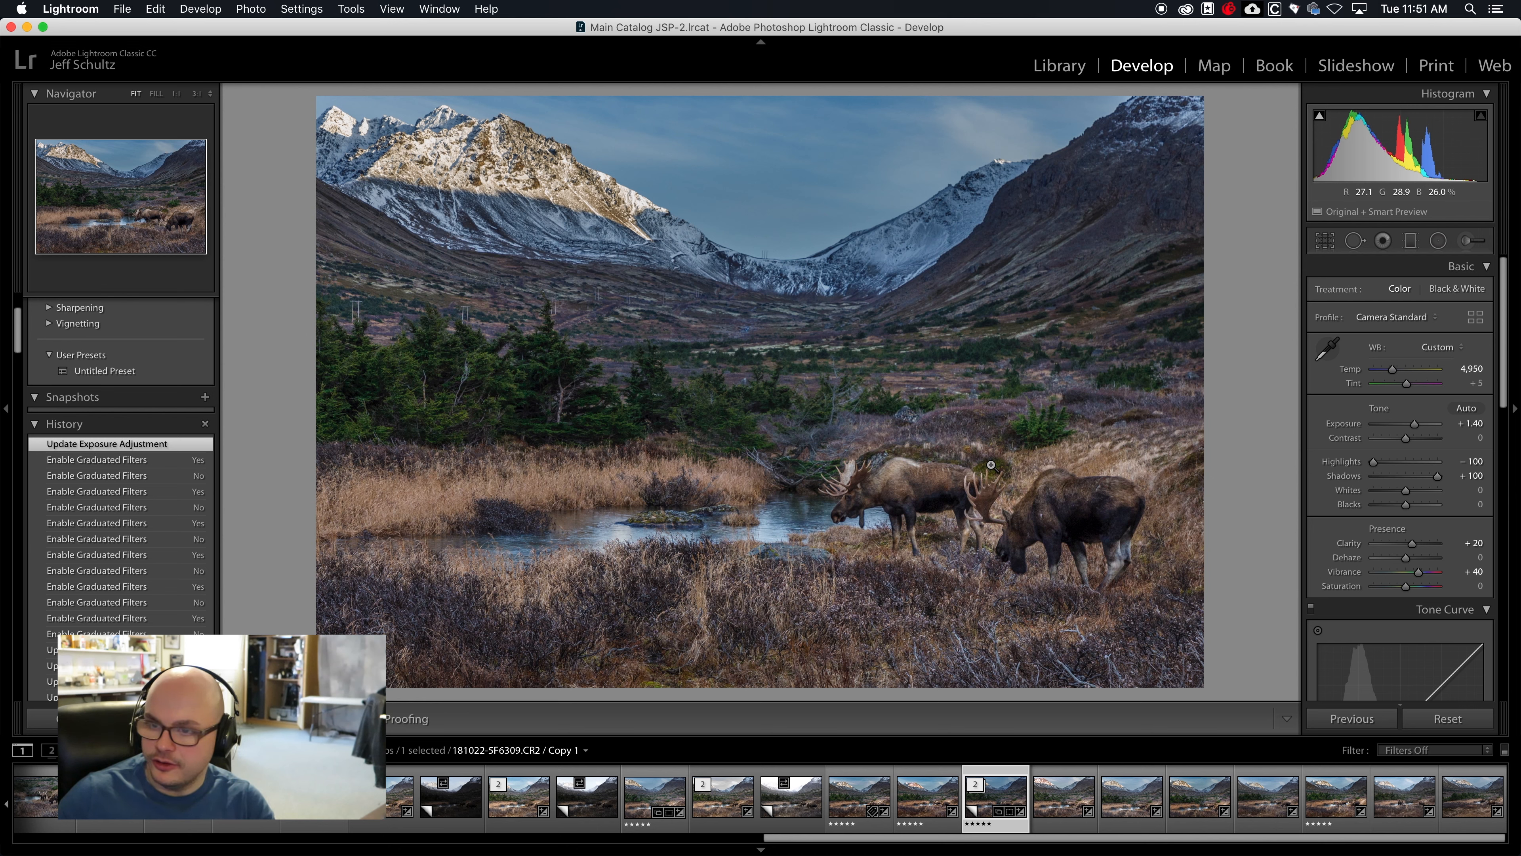
left_click(1473, 424)
left_click(1471, 423)
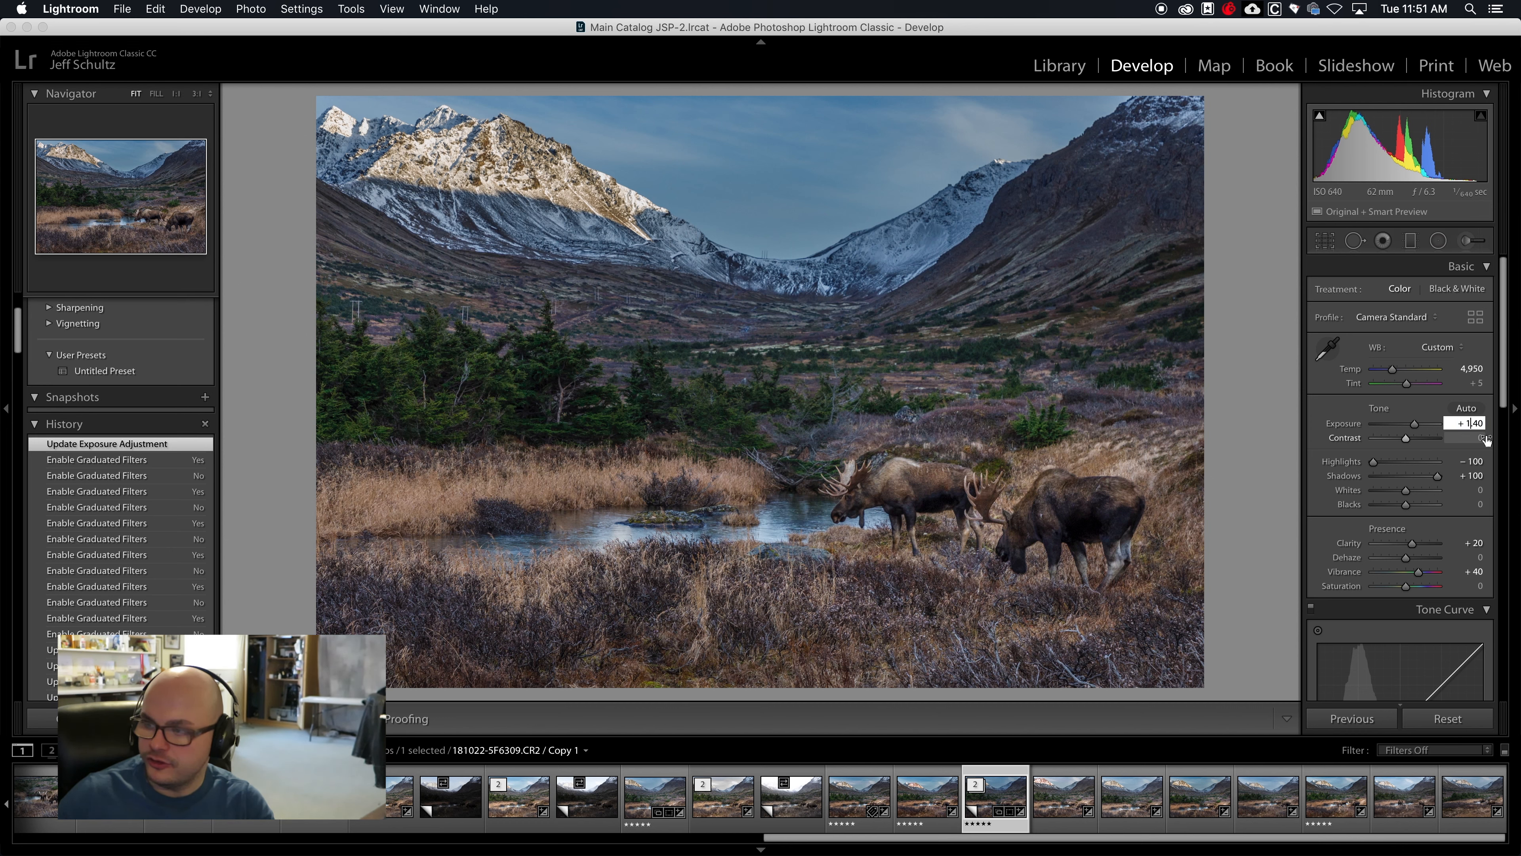
key("Up")
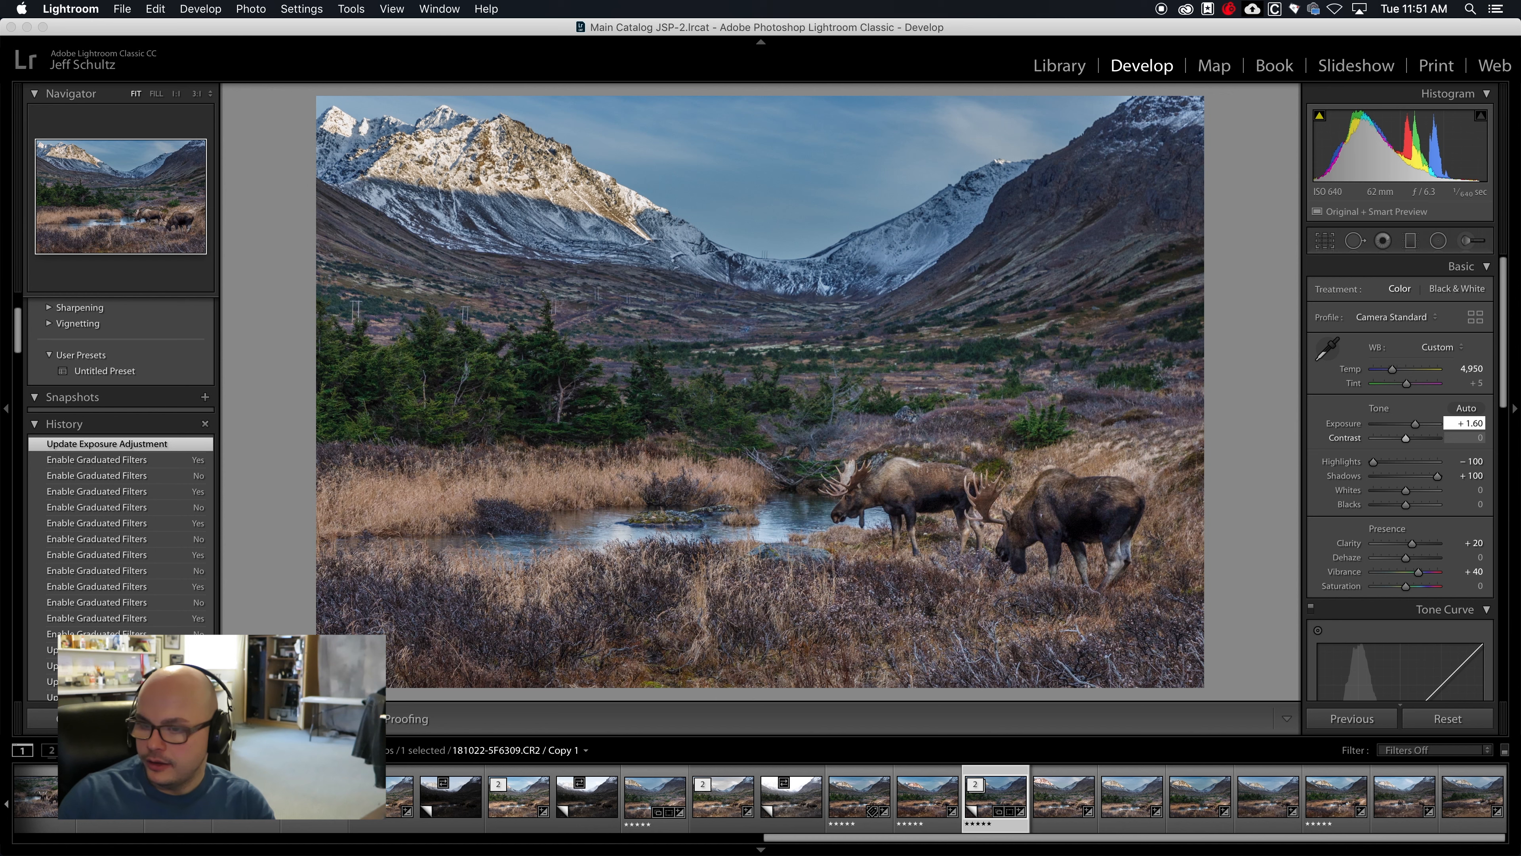
key("Return")
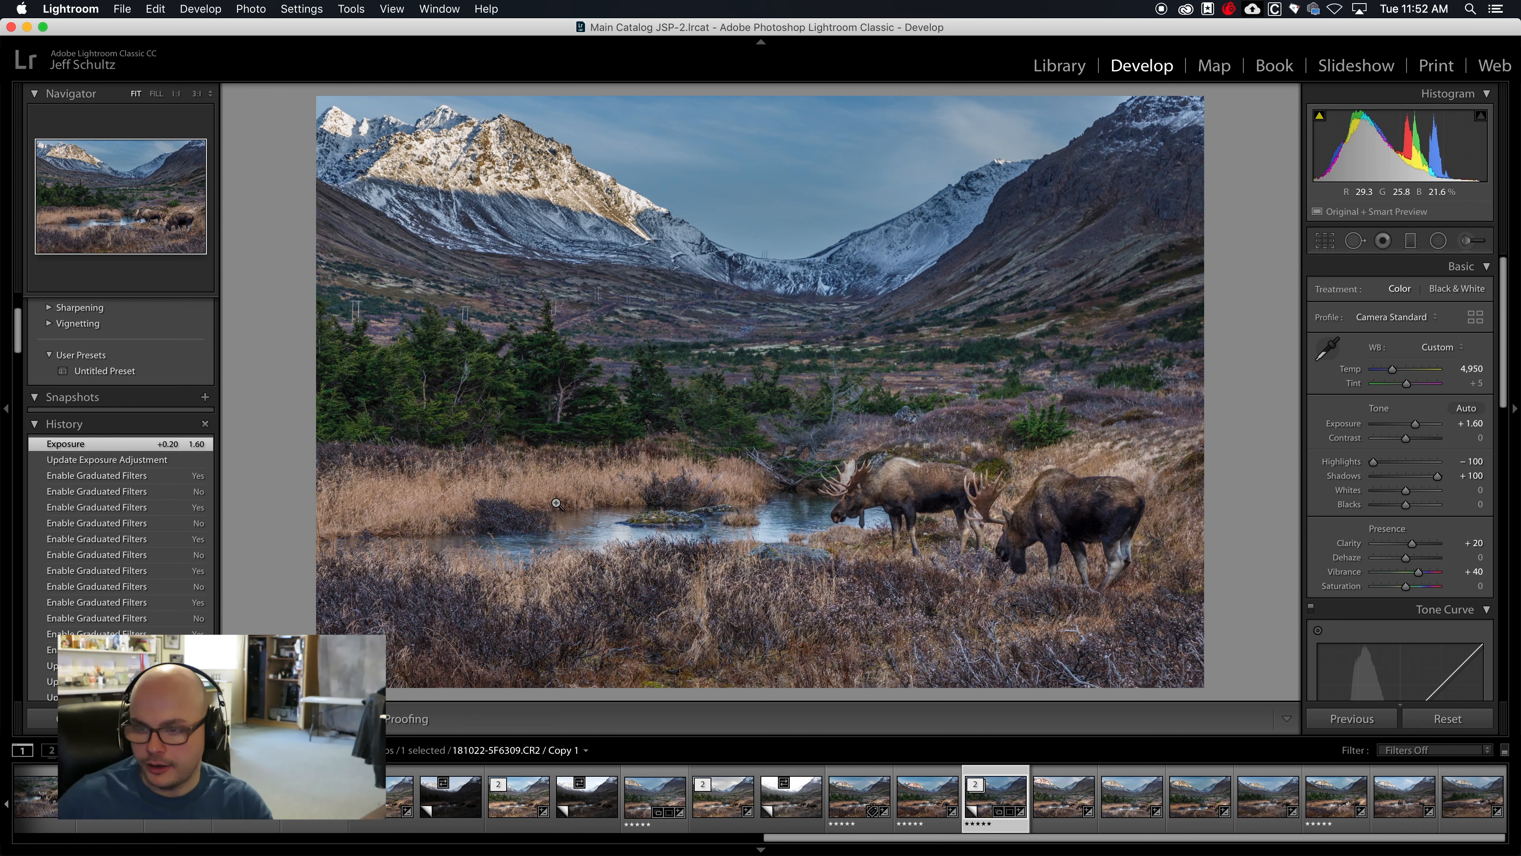
Compare the edit with the Synchronize Settings history state just before the preset, and return to the latest Exposure state
scroll(116, 508, "down", 5)
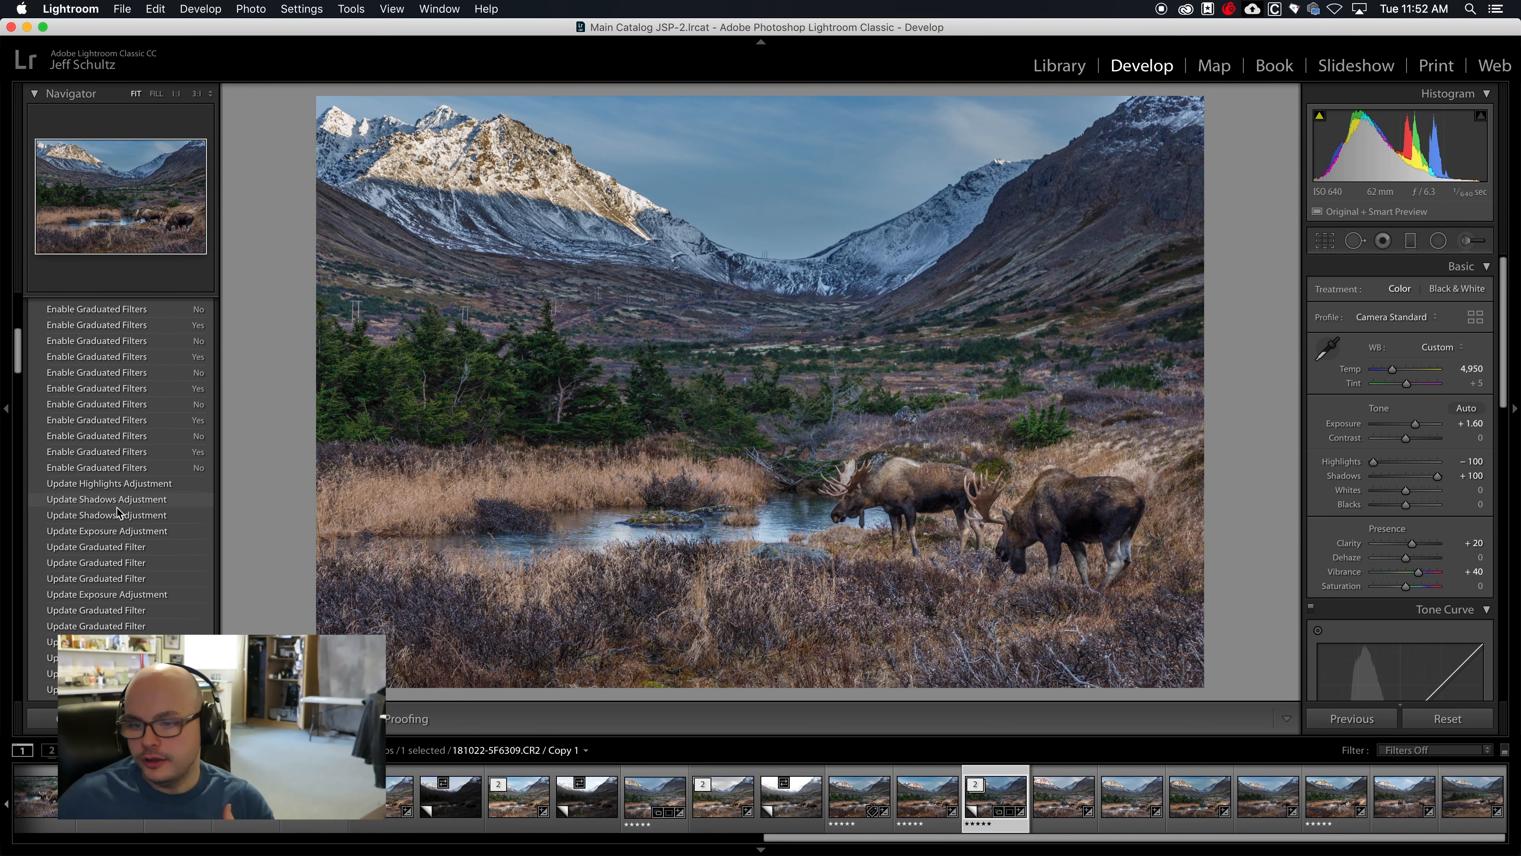
scroll(115, 508, "down", 5)
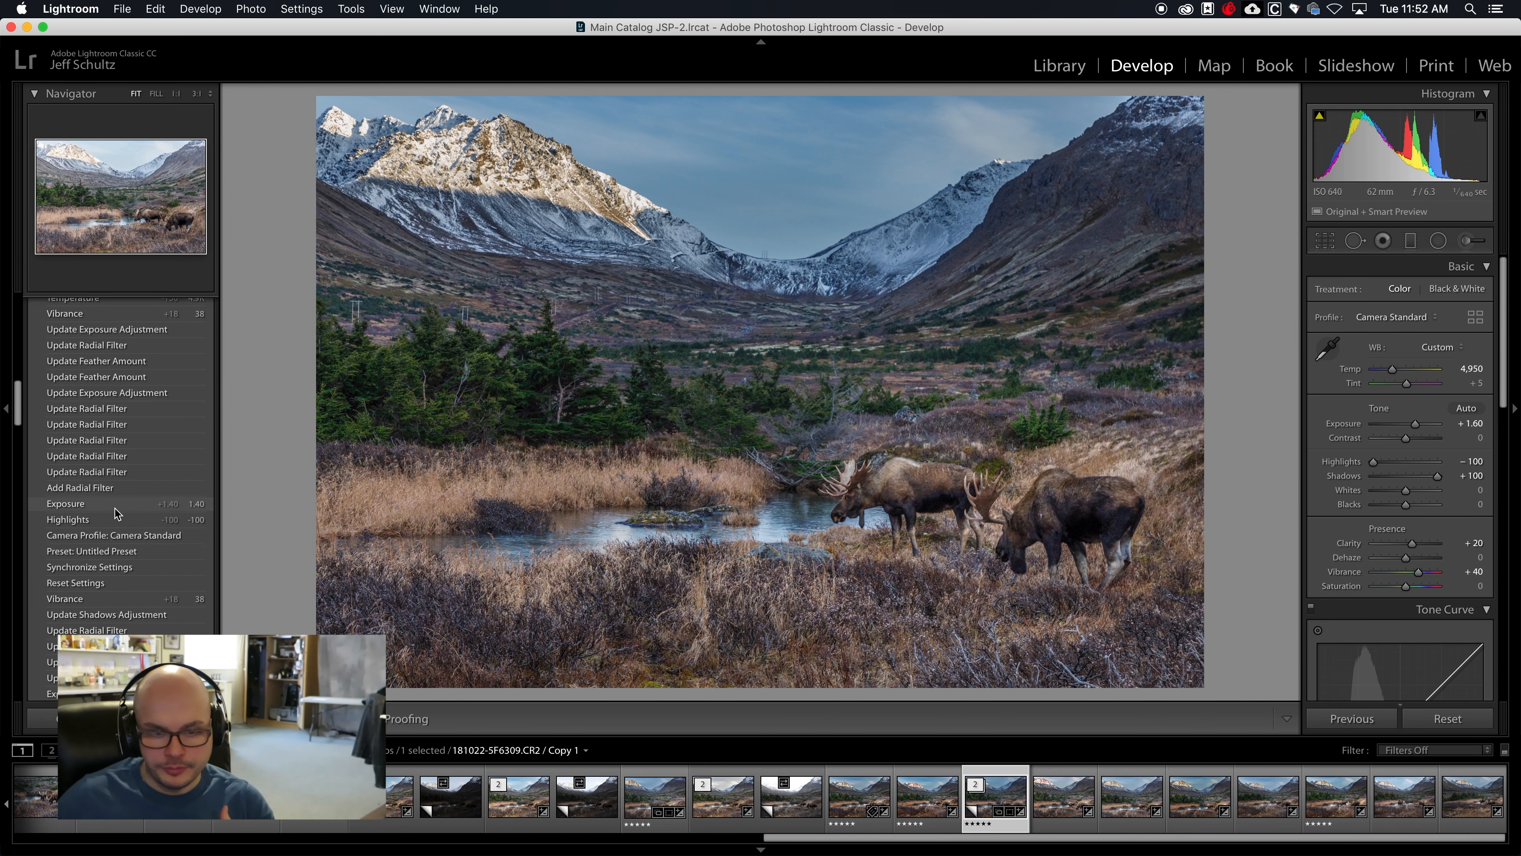
left_click(106, 568)
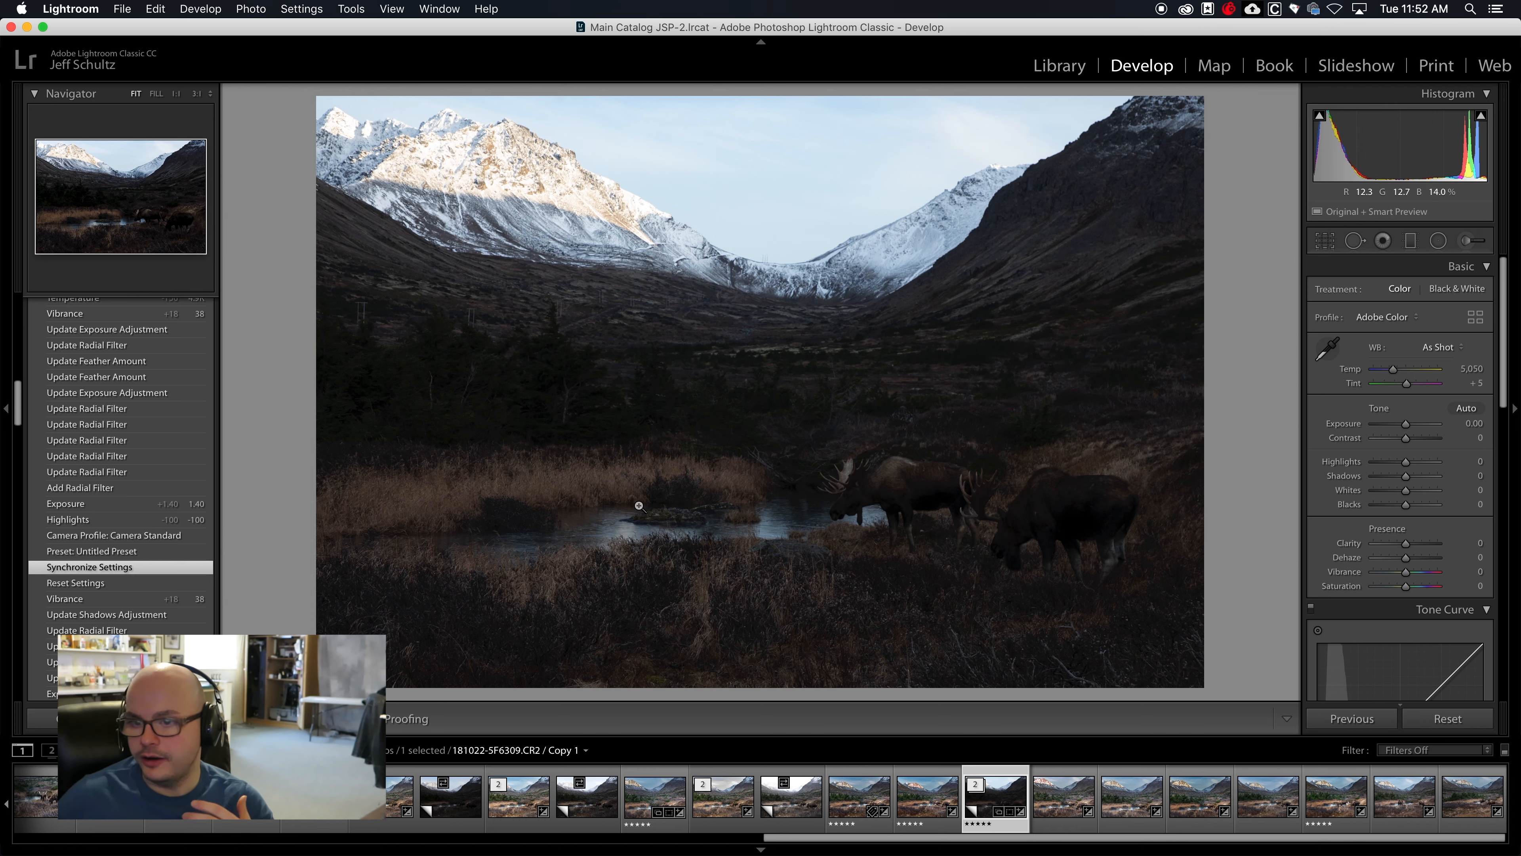
scroll(170, 452, "up", 5)
scroll(170, 452, "up", 10)
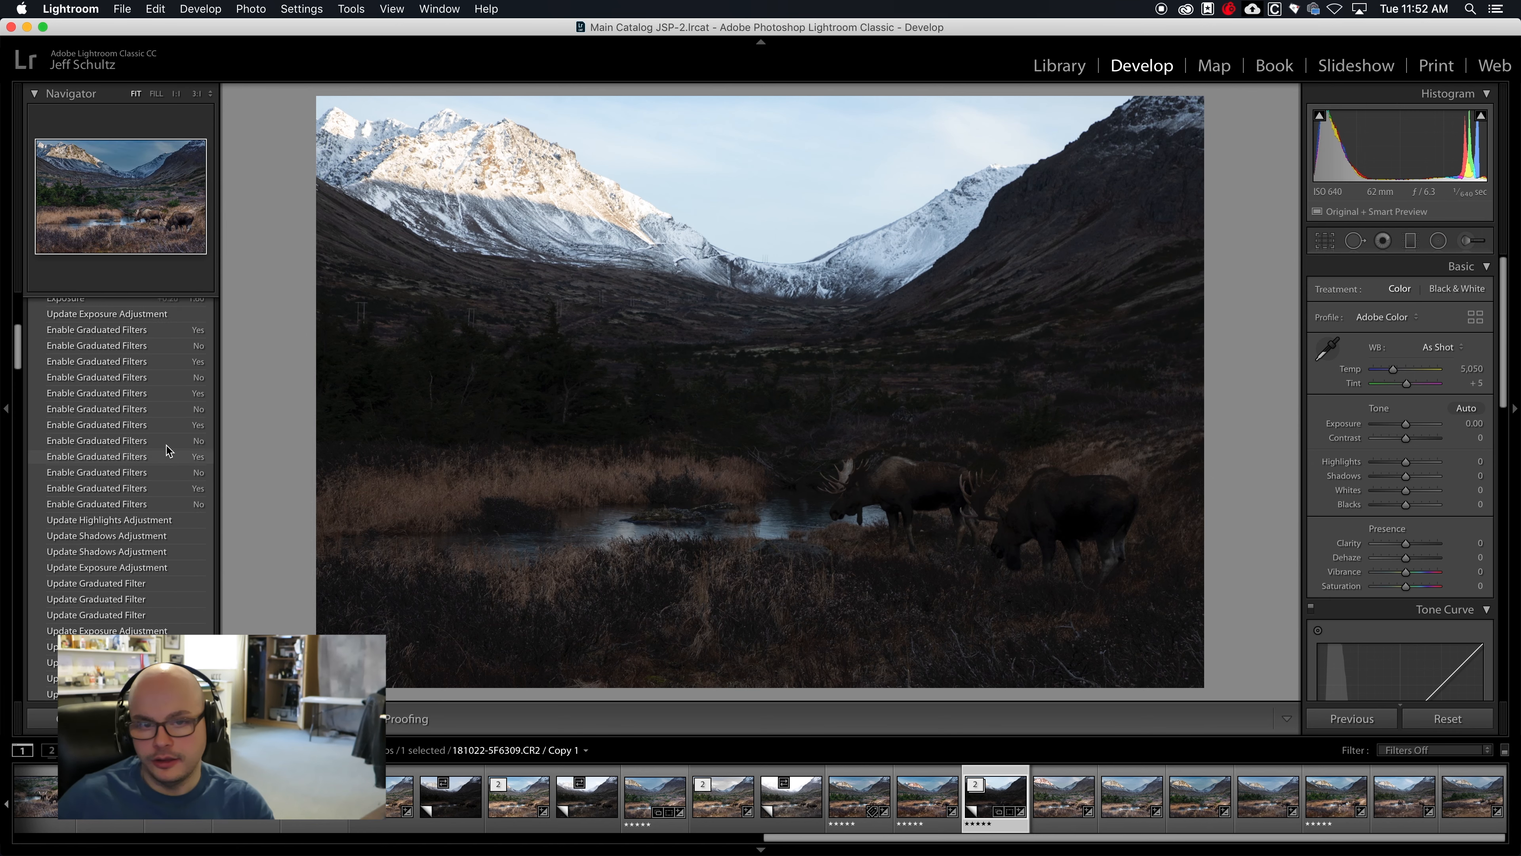
left_click(125, 490)
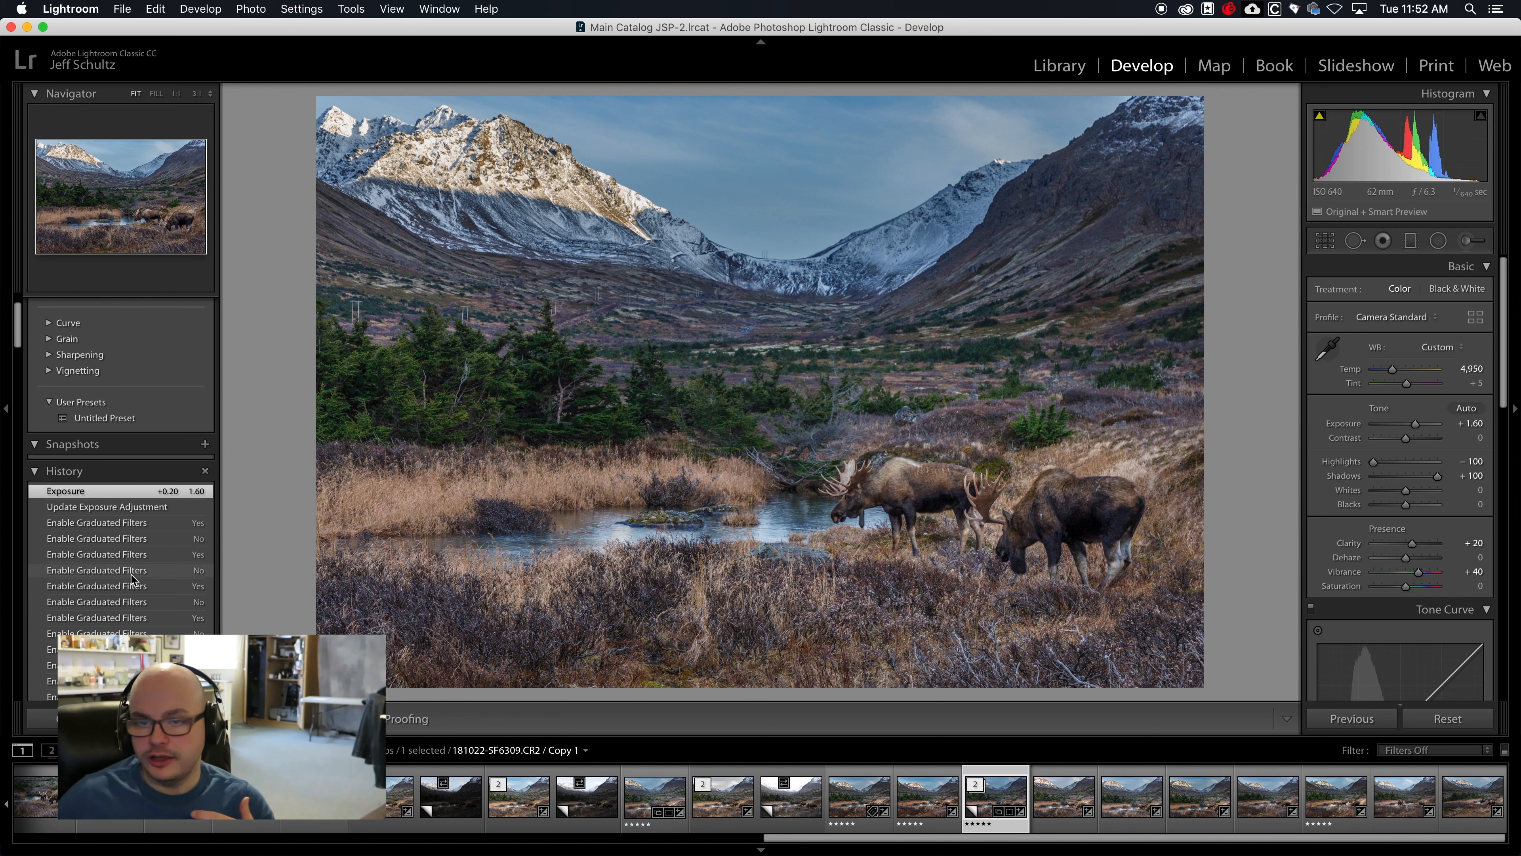
View the photo at the reset and Synchronize Settings history states preceding the preset, and restore the latest Exposure state of 1.60 for comparison
scroll(180, 584, "down", 10)
scroll(126, 574, "down", 5)
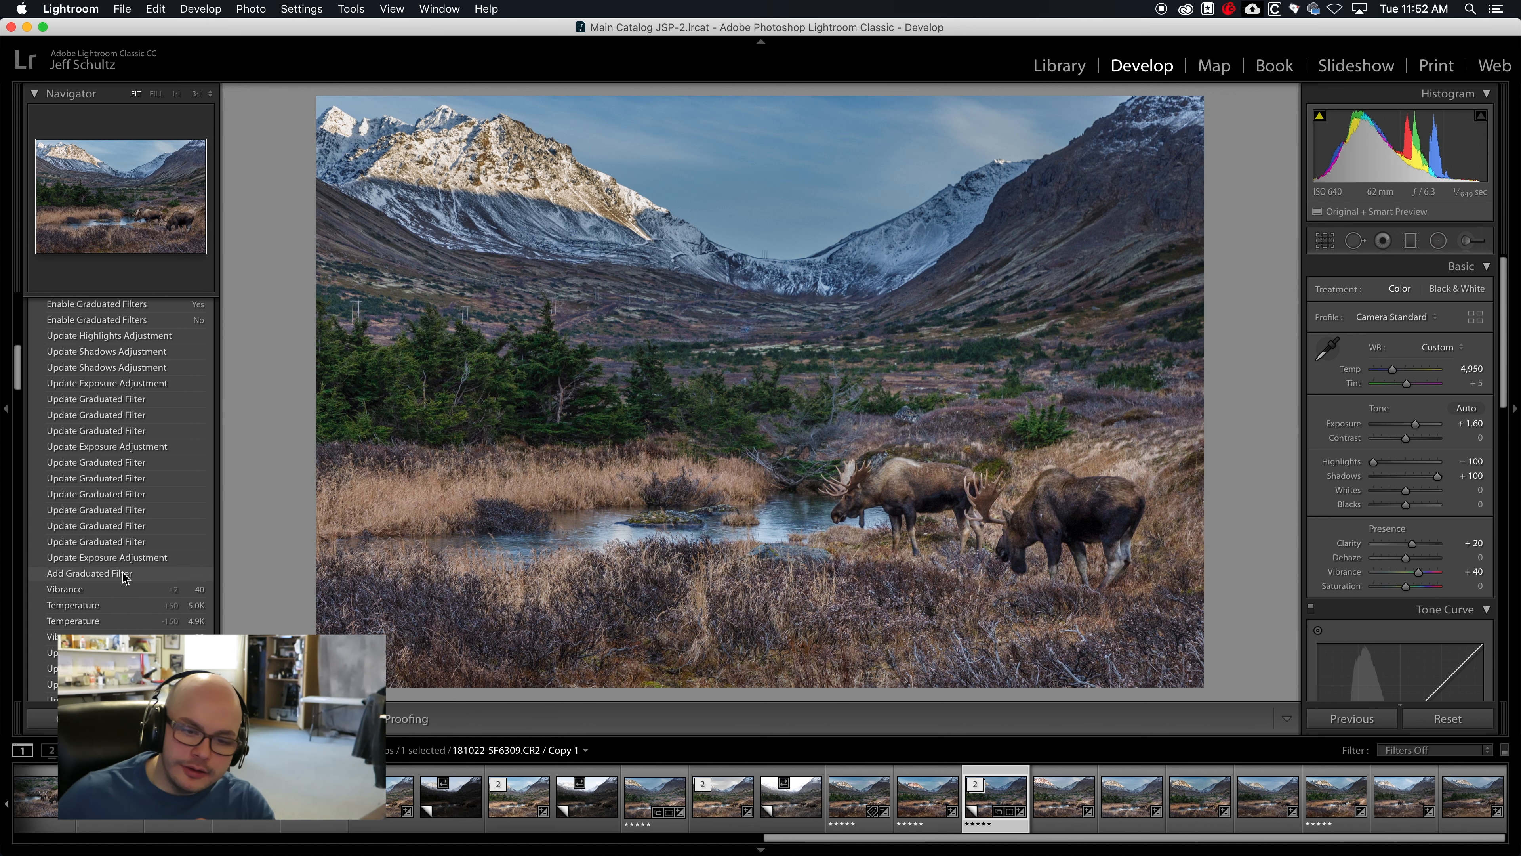
scroll(122, 573, "down", 4)
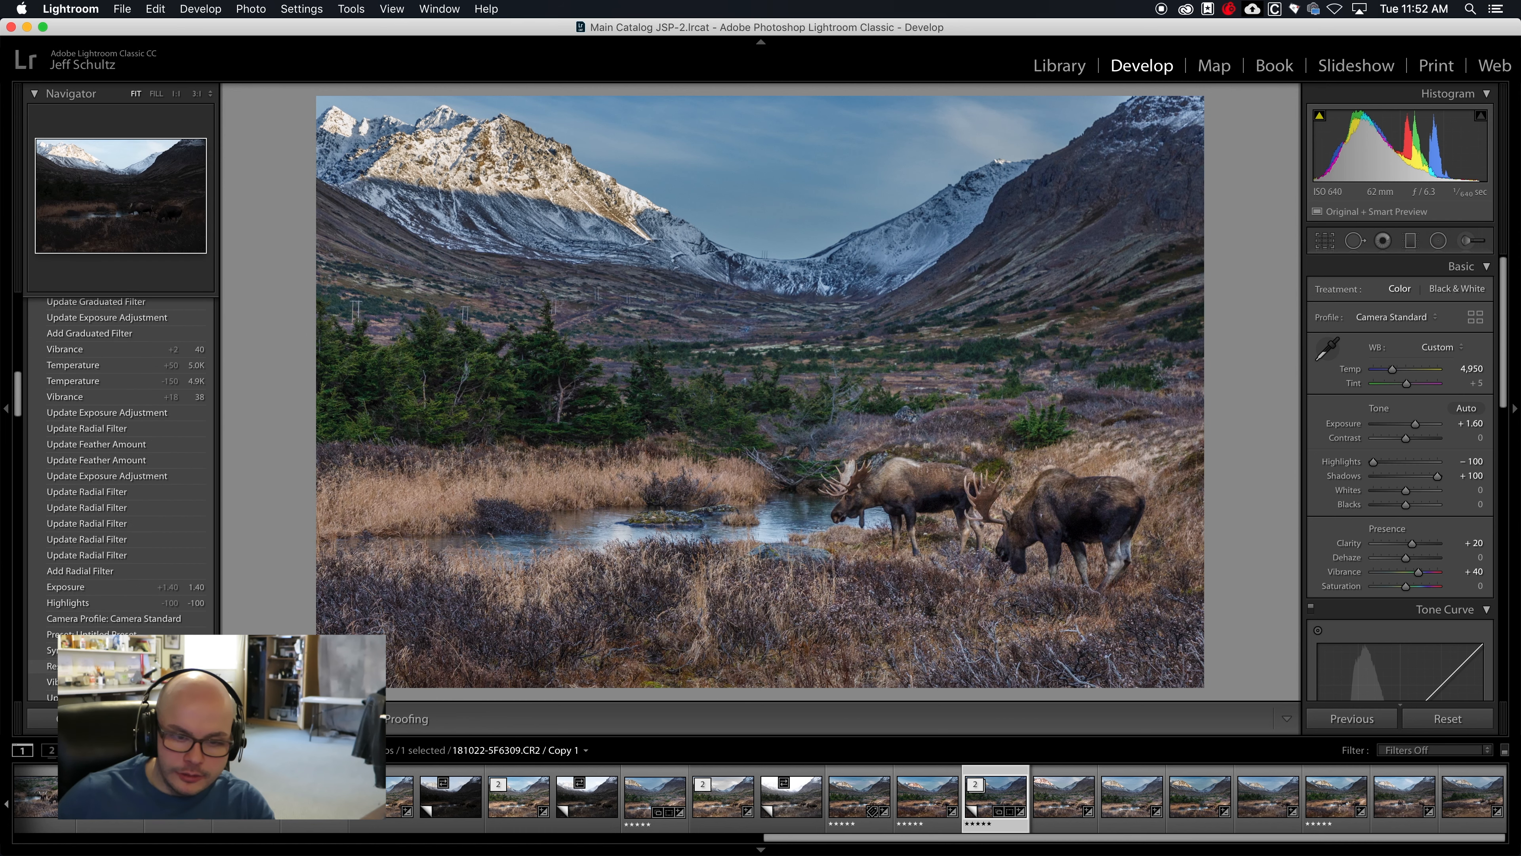
left_click(50, 666)
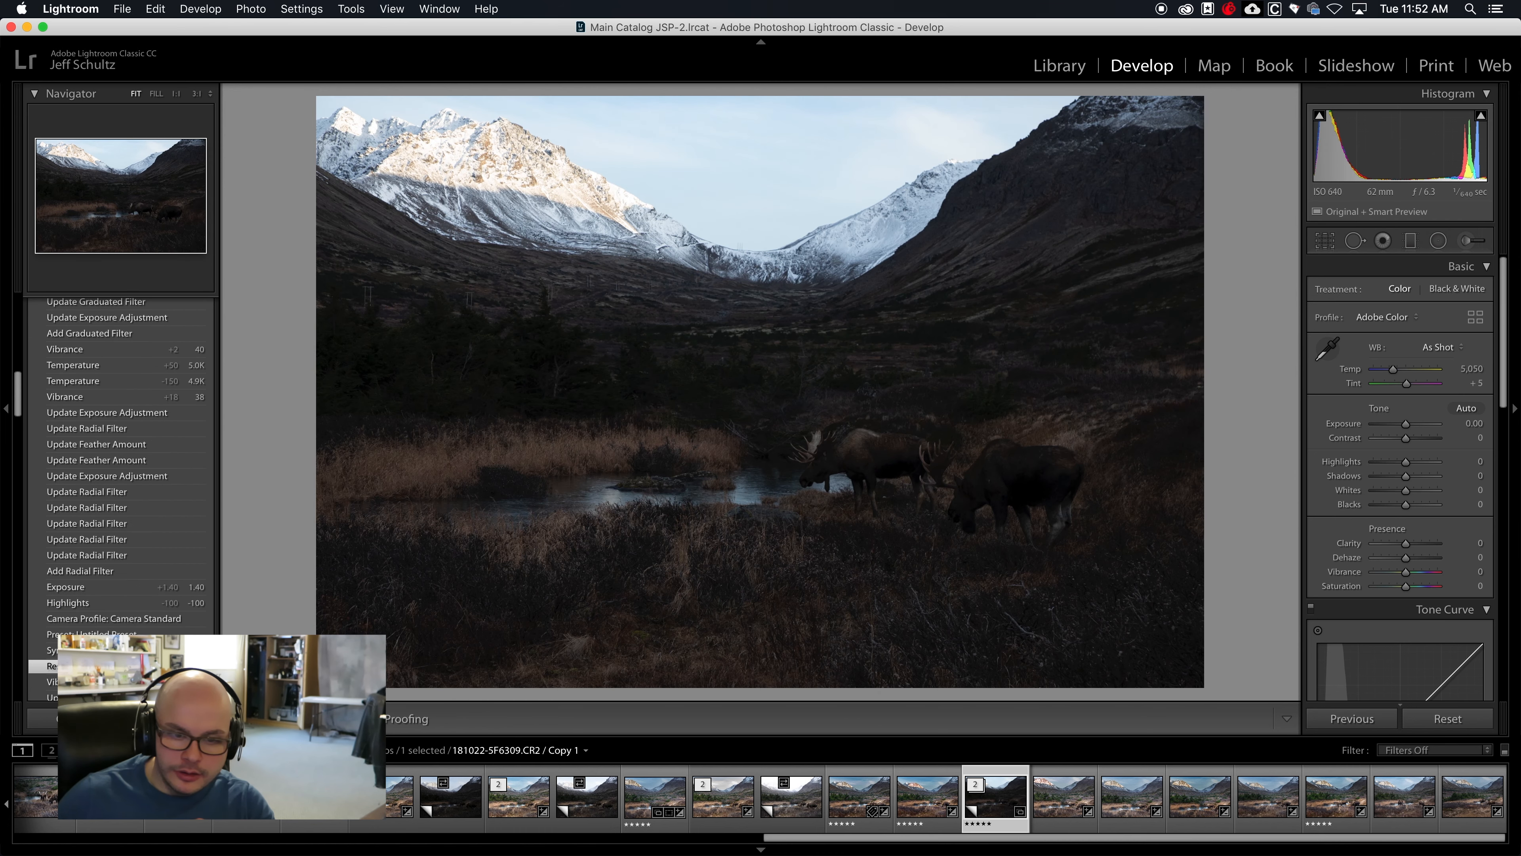
left_click(50, 650)
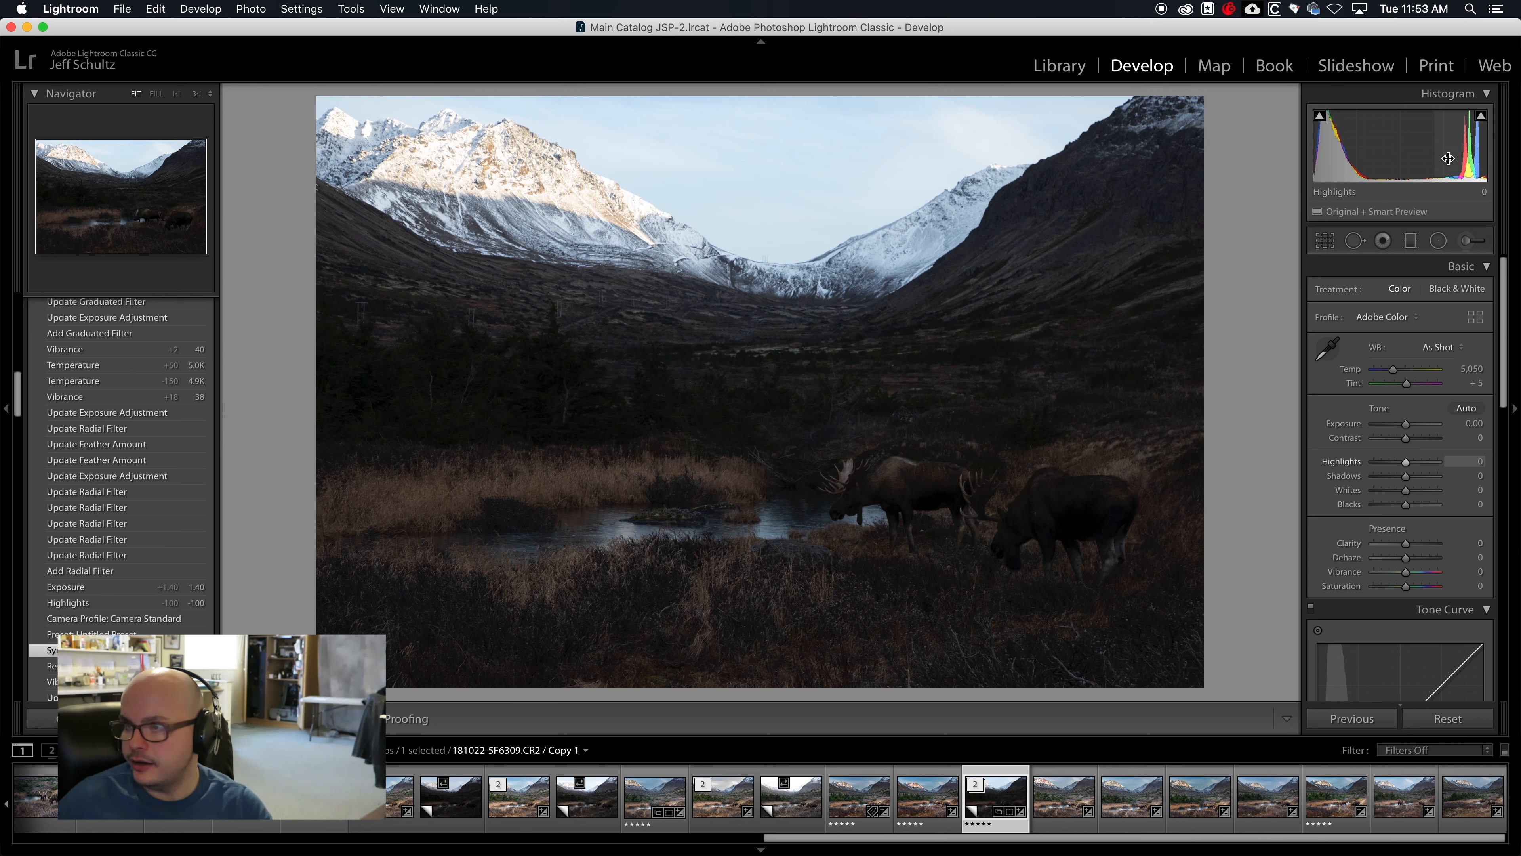
mouse_move(103, 383)
scroll(108, 382, "up", 10)
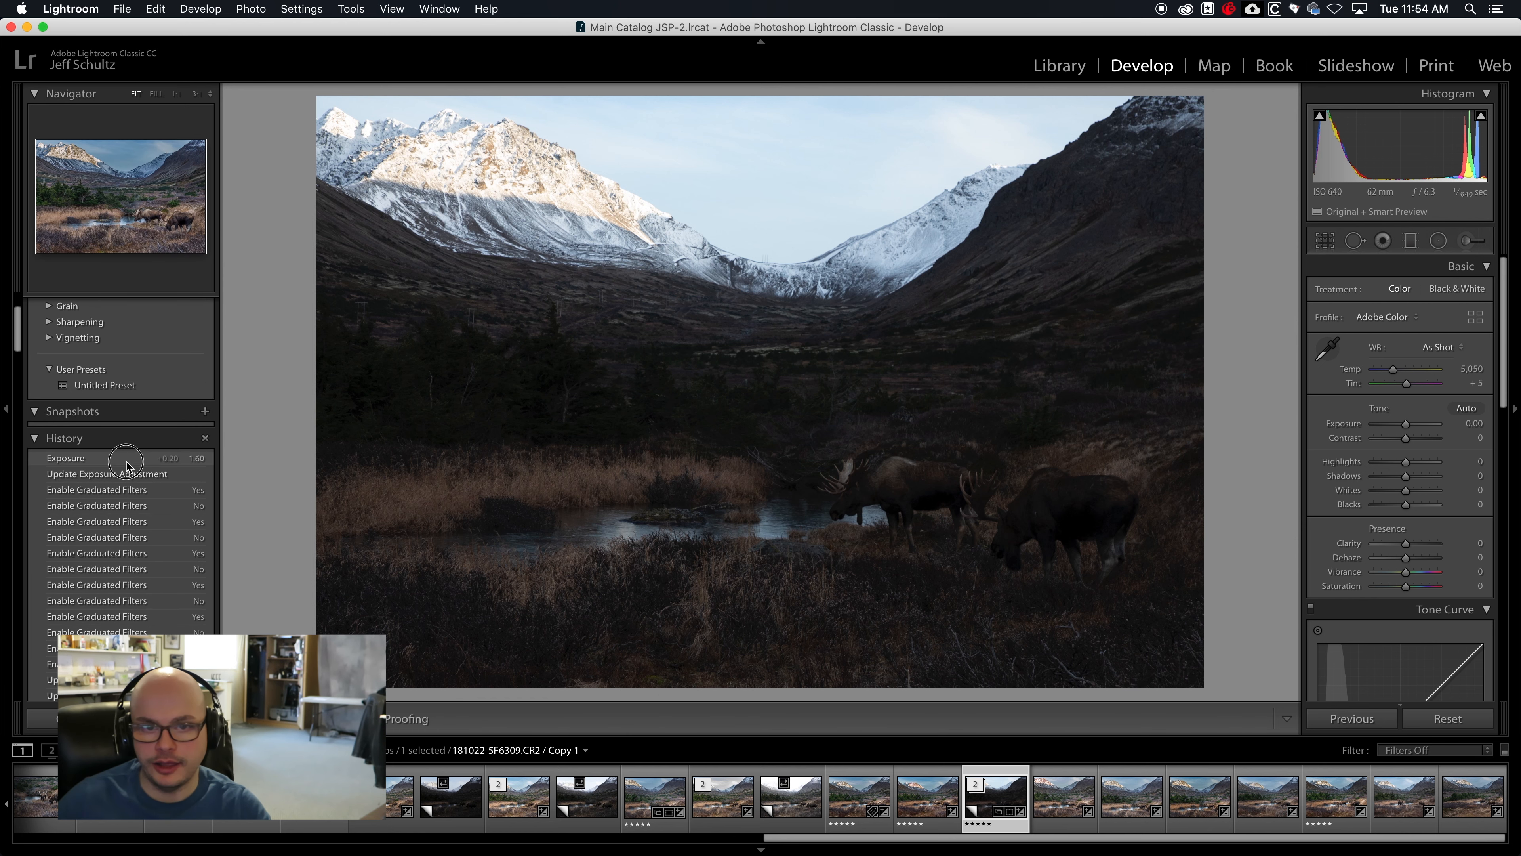
left_click(125, 460)
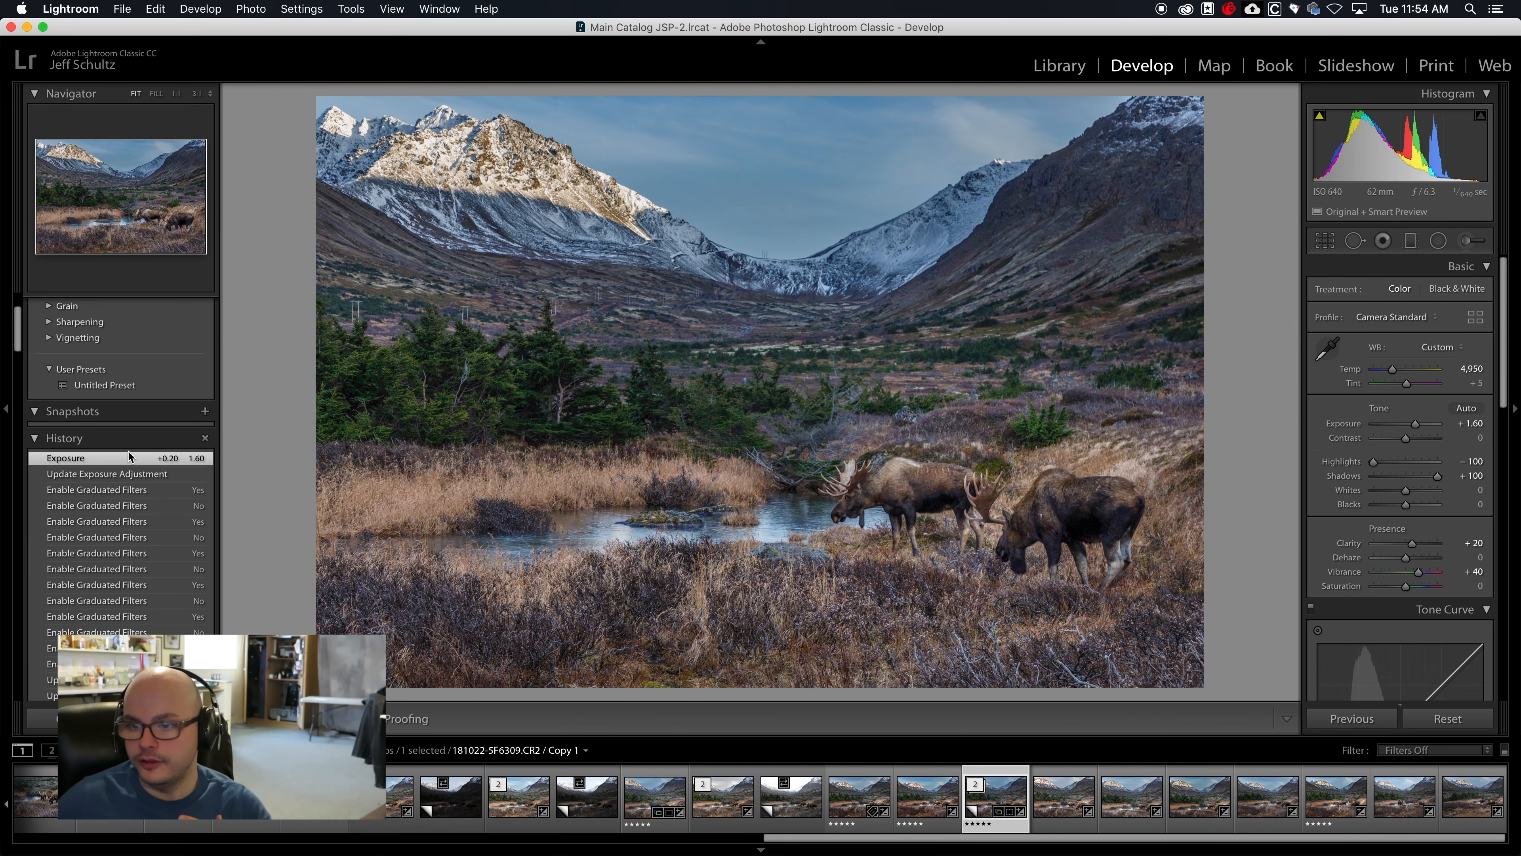